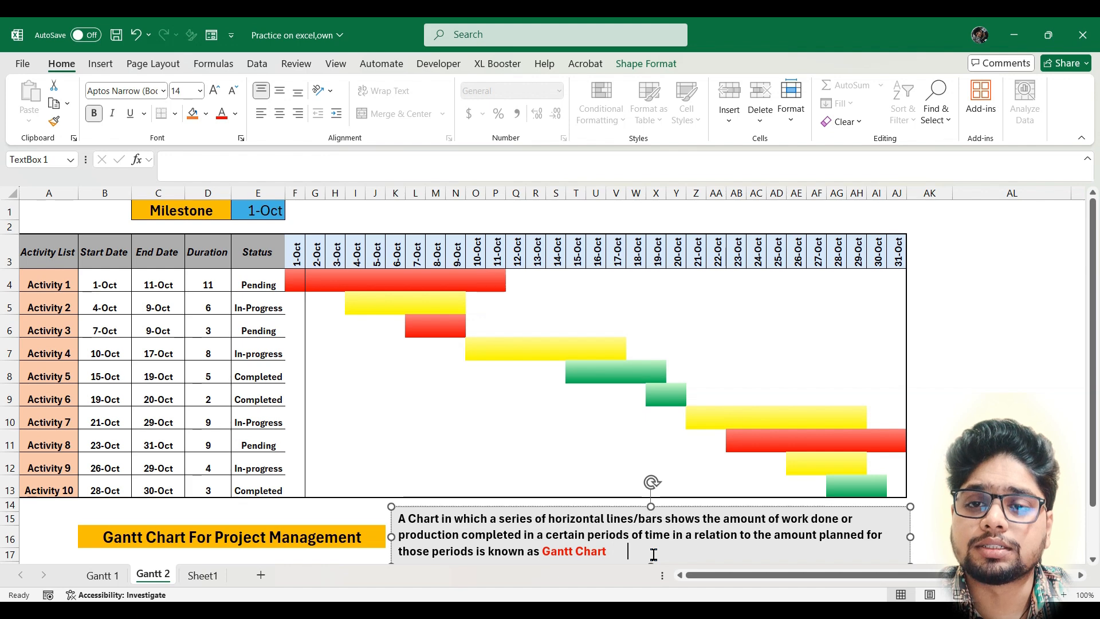
# Step: Examine the activity, start date, end date, duration and status columns and the October timeline of the finished Gantt chart
pyautogui.click(33, 194)
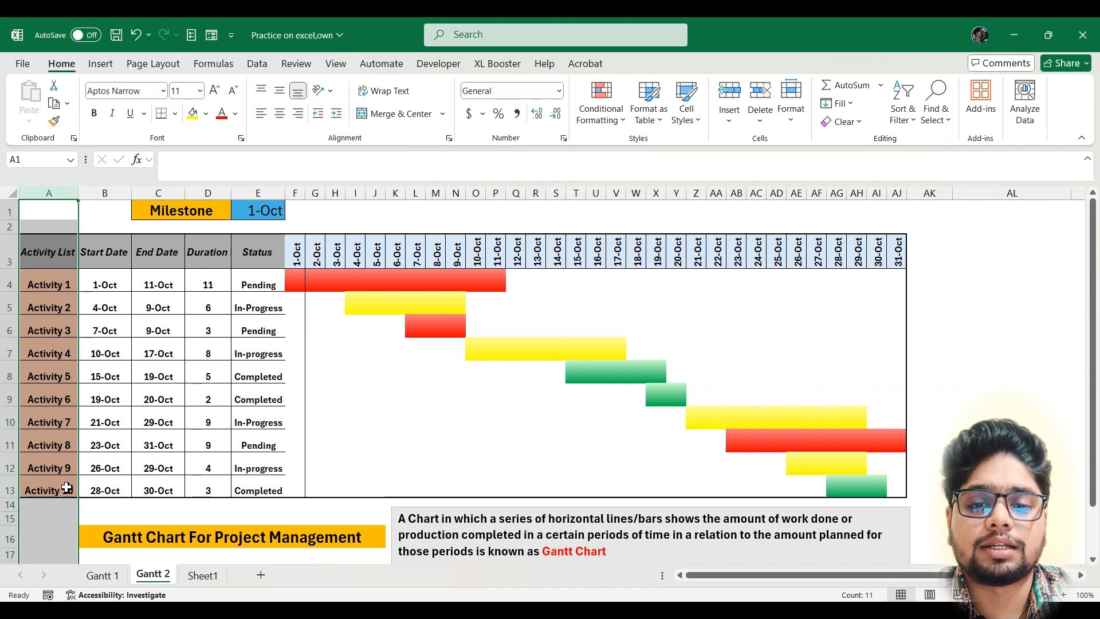
pyautogui.click(108, 194)
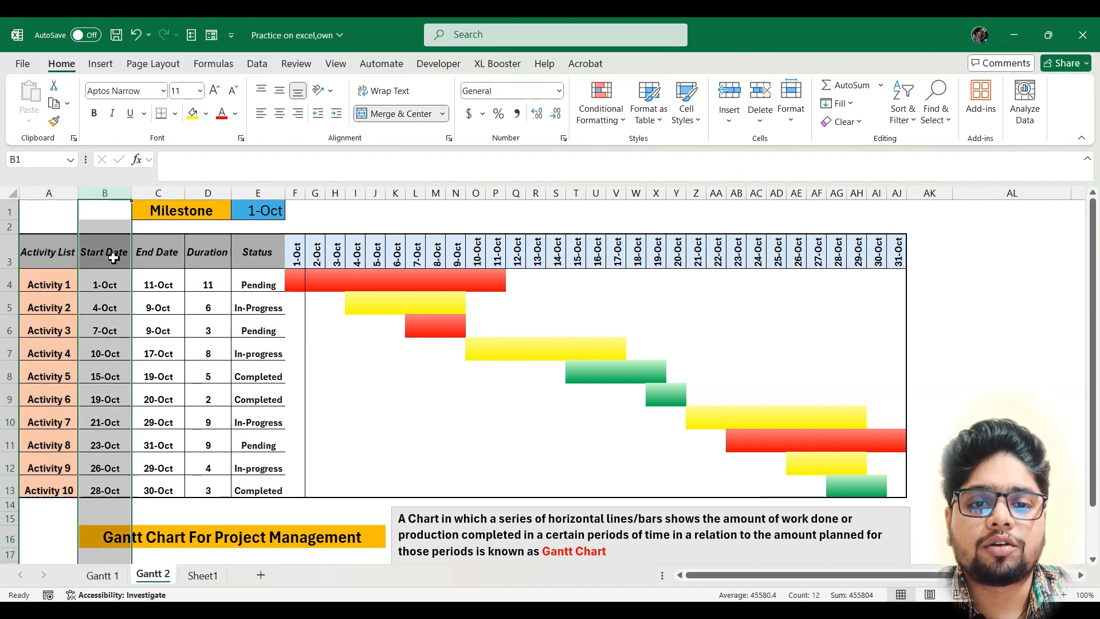
pyautogui.click(164, 195)
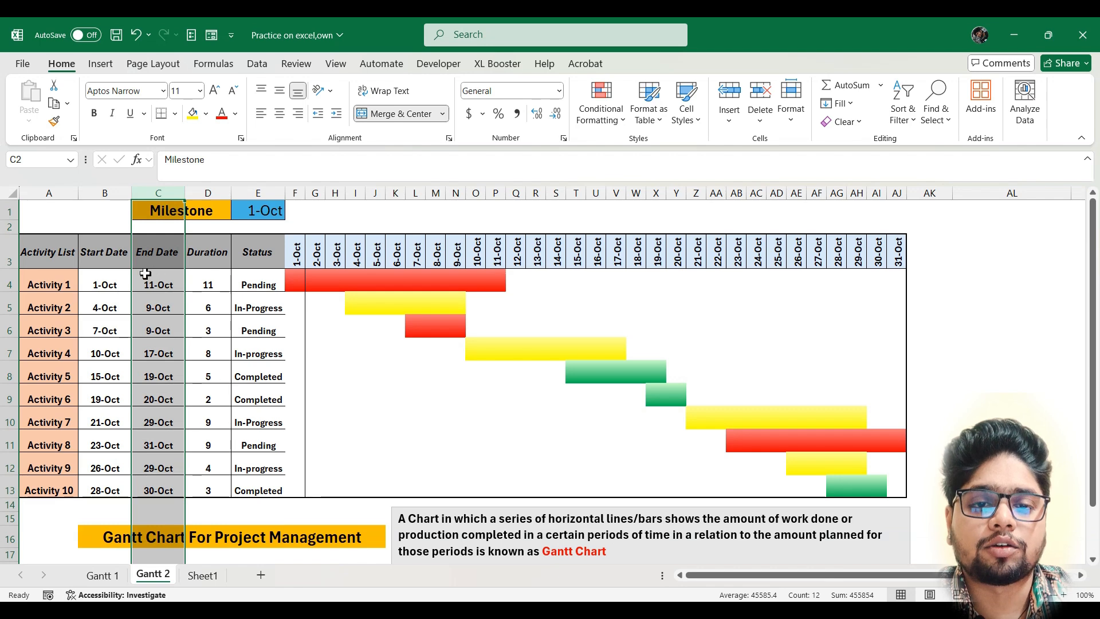
pyautogui.click(209, 194)
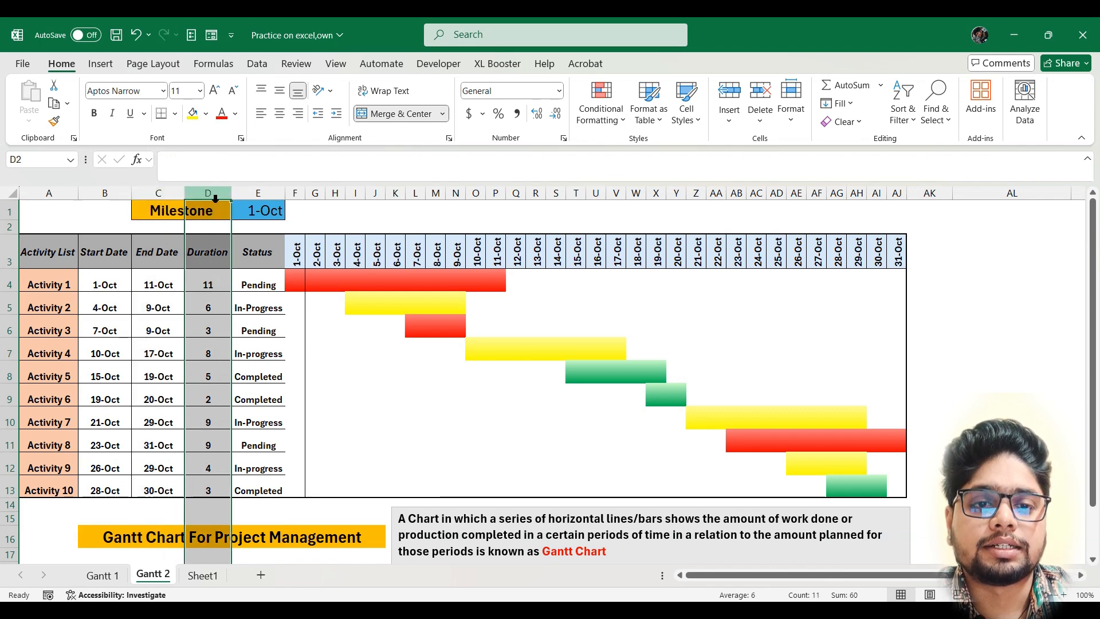
pyautogui.click(216, 260)
pyautogui.click(98, 253)
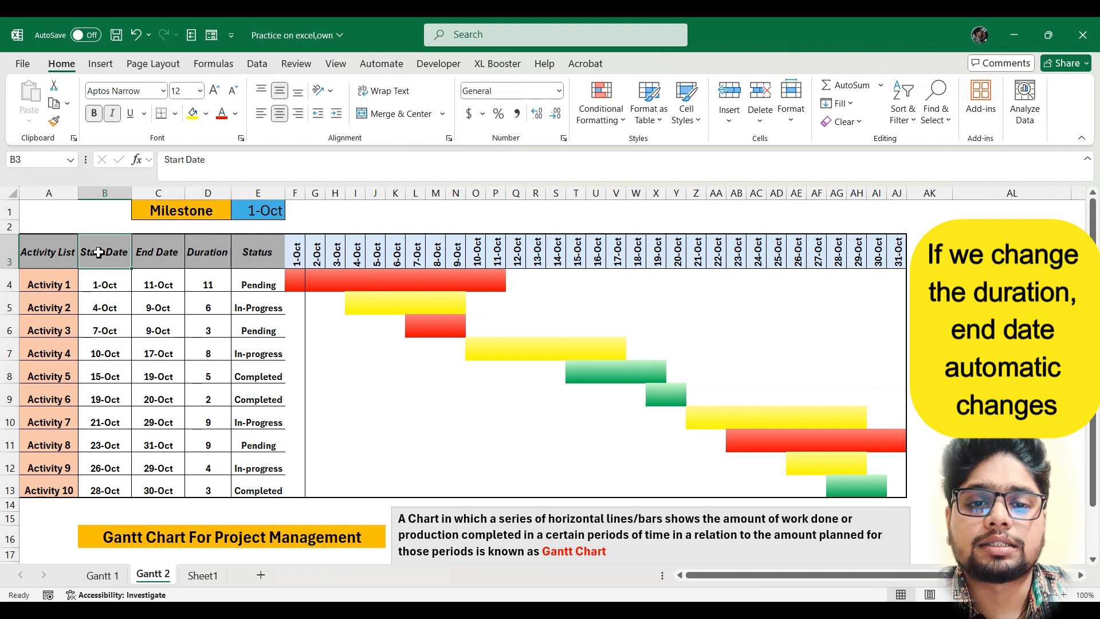
pyautogui.click(155, 254)
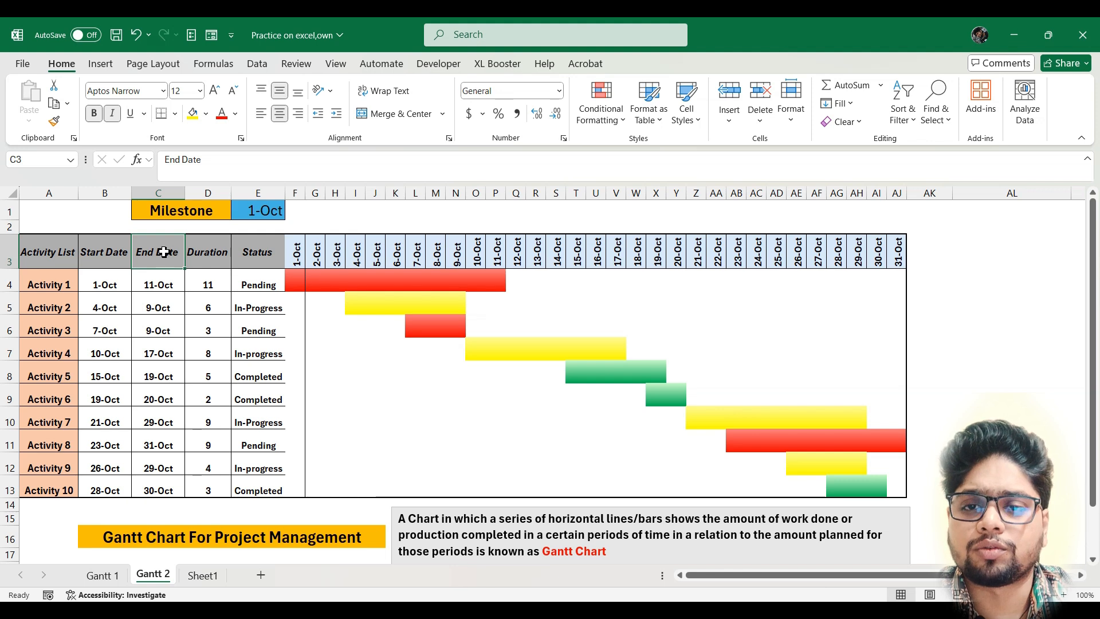
pyautogui.click(258, 193)
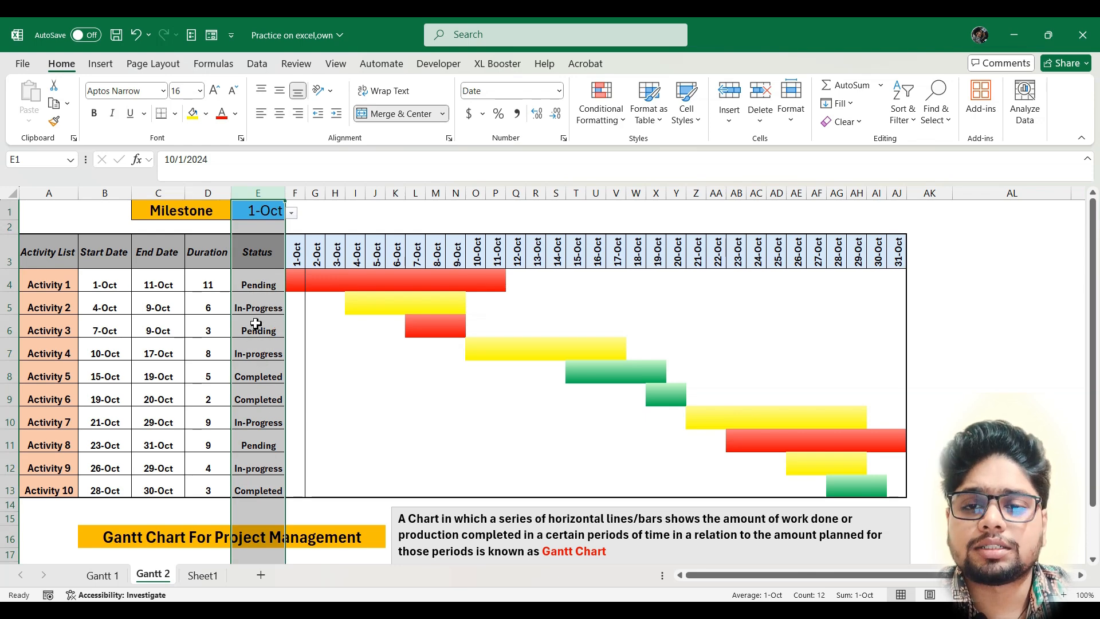
pyautogui.click(259, 284)
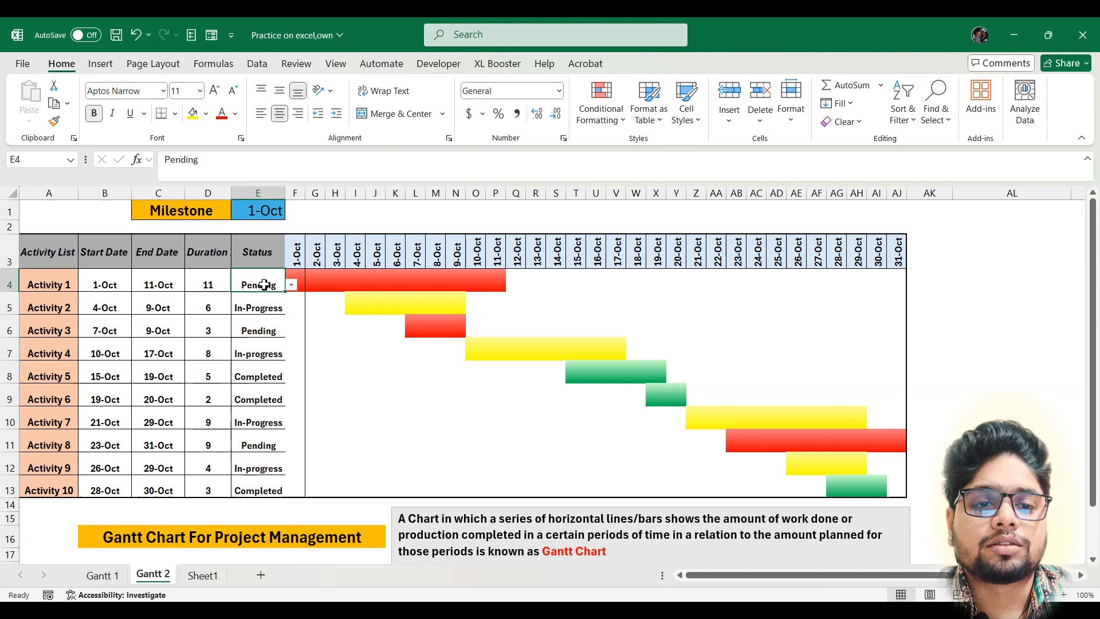
pyautogui.click(296, 191)
pyautogui.moveTo(296, 190); pyautogui.dragTo(905, 190)
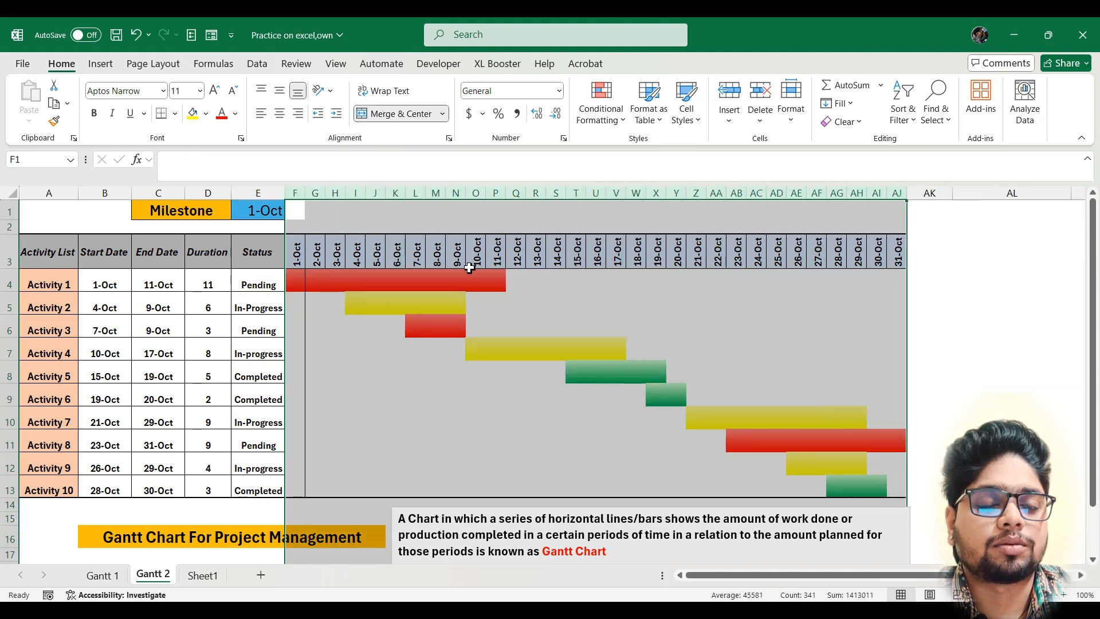
pyautogui.click(495, 257)
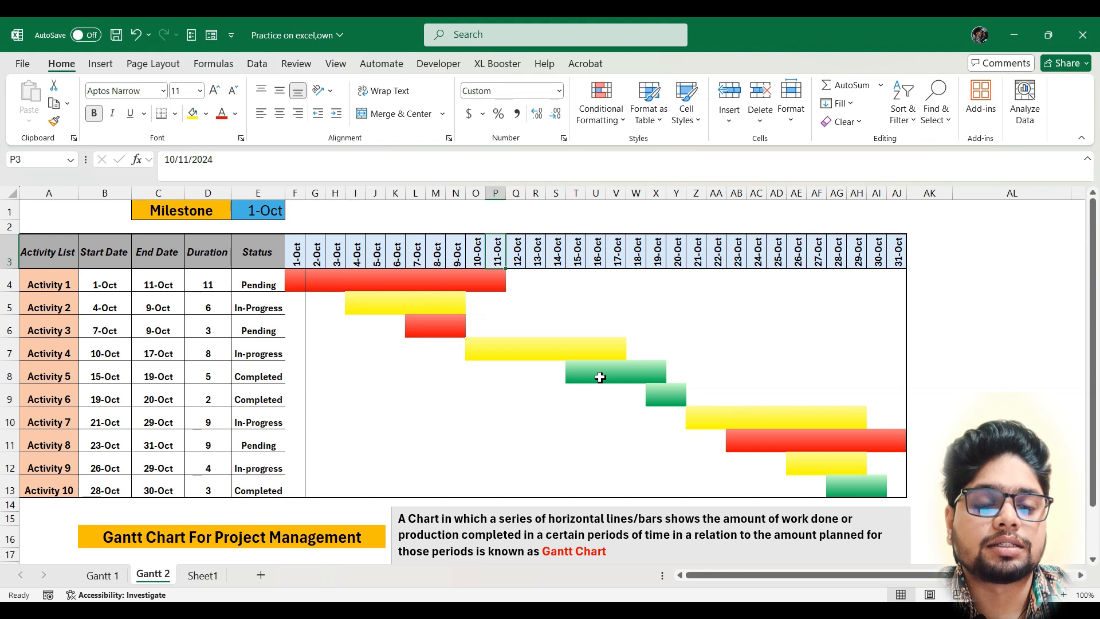
# Step: Change the status of Activity 1 in cell E4 to Completed
pyautogui.click(261, 287)
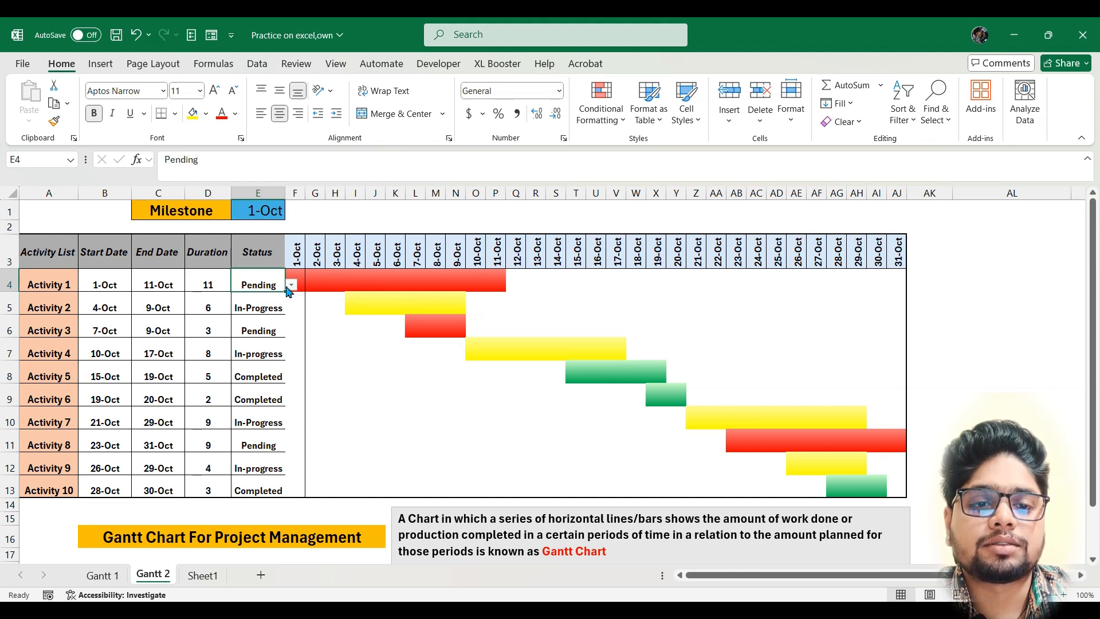
pyautogui.click(292, 285)
pyautogui.click(255, 302)
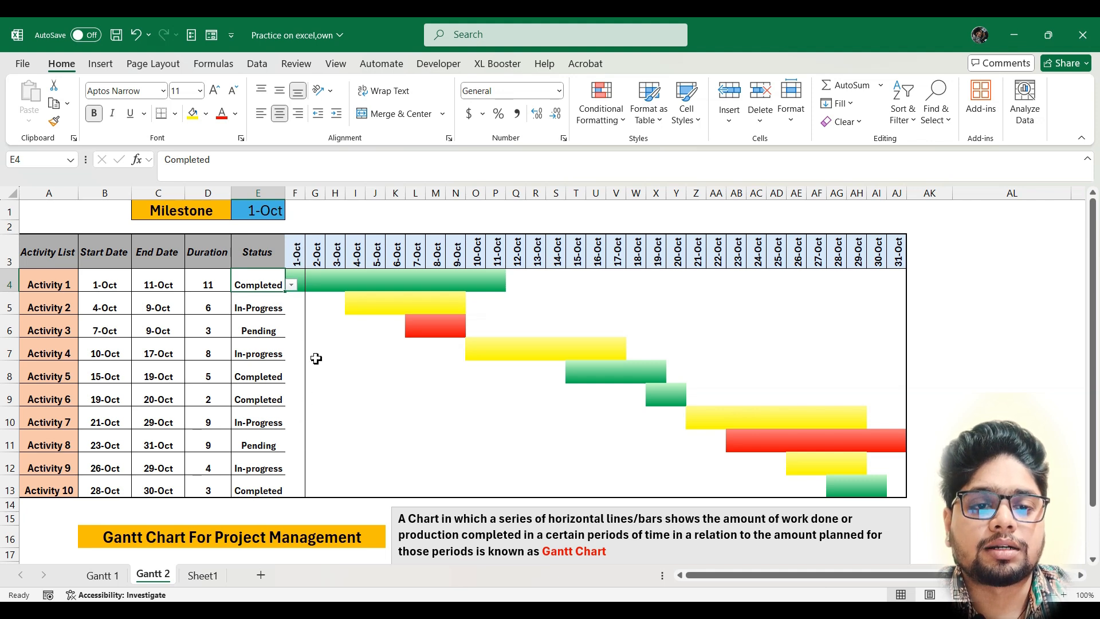
# Step: Try the milestone line by setting the milestone date in cell E1 to 11-Oct and to 21-Oct
pyautogui.click(281, 213)
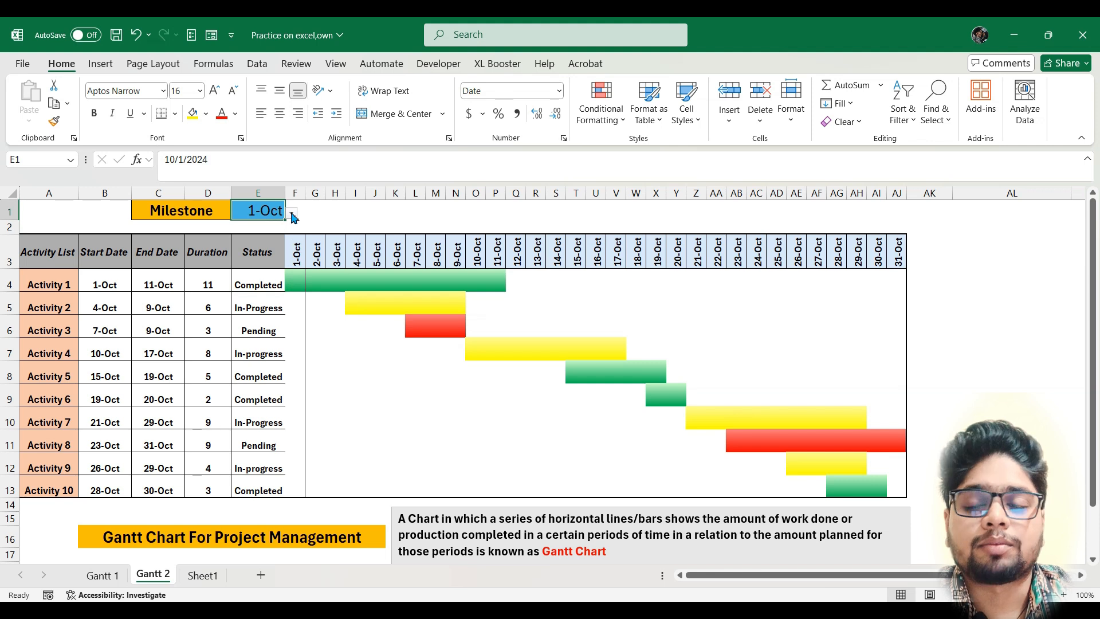
pyautogui.click(292, 213)
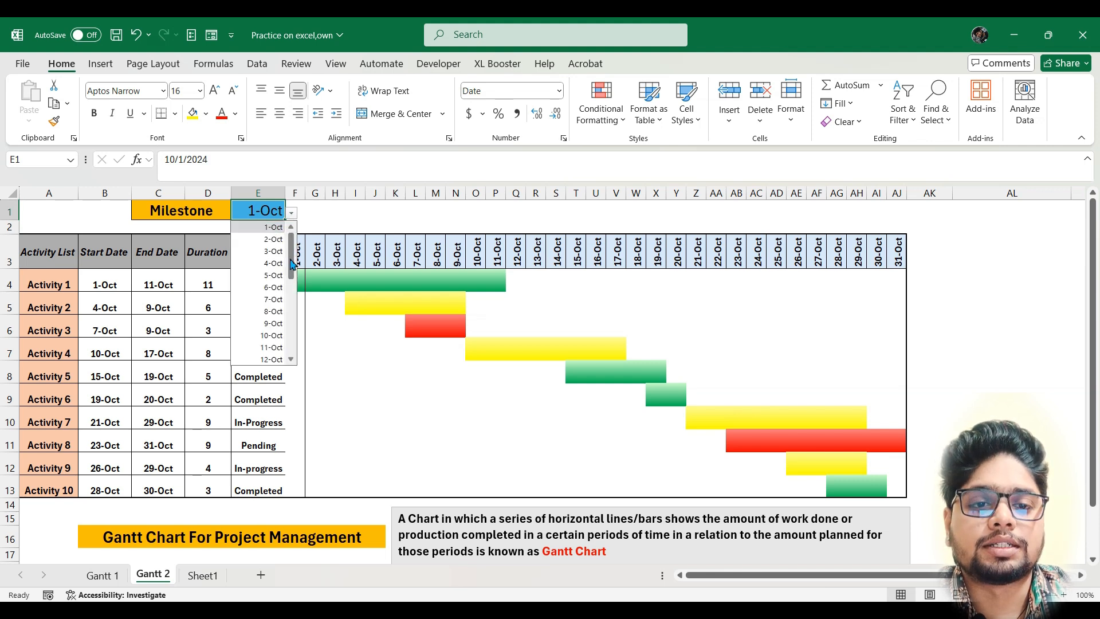
pyautogui.click(274, 347)
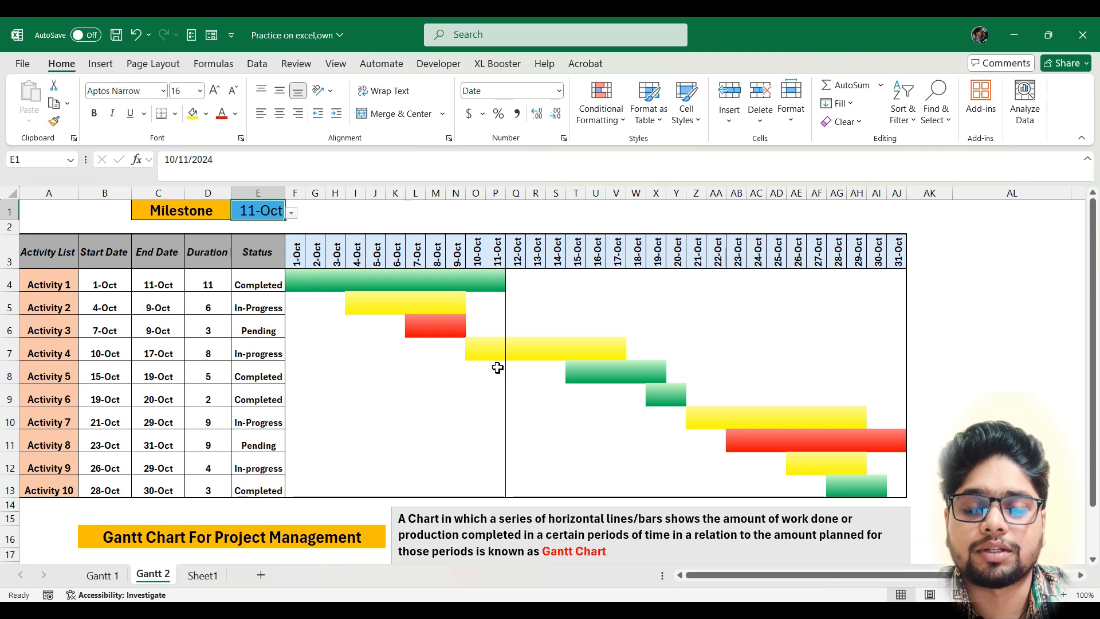
pyautogui.click(292, 214)
pyautogui.scroll(-4, 267, 288)
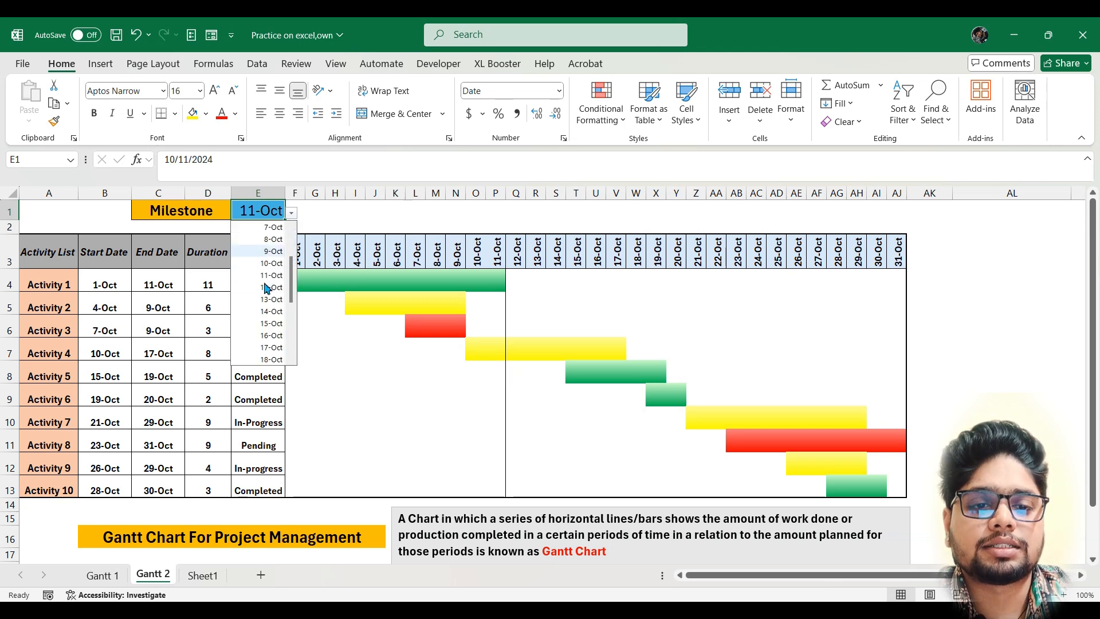
pyautogui.click(273, 324)
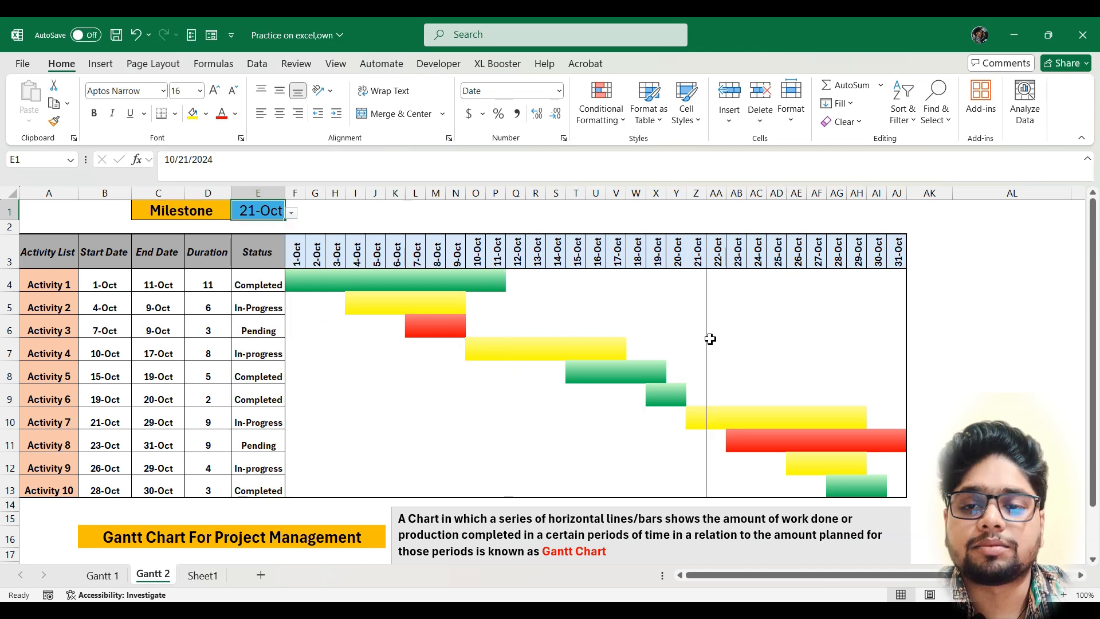
# Step: Set the milestone date in cell E1 to 5-Oct
pyautogui.click(292, 214)
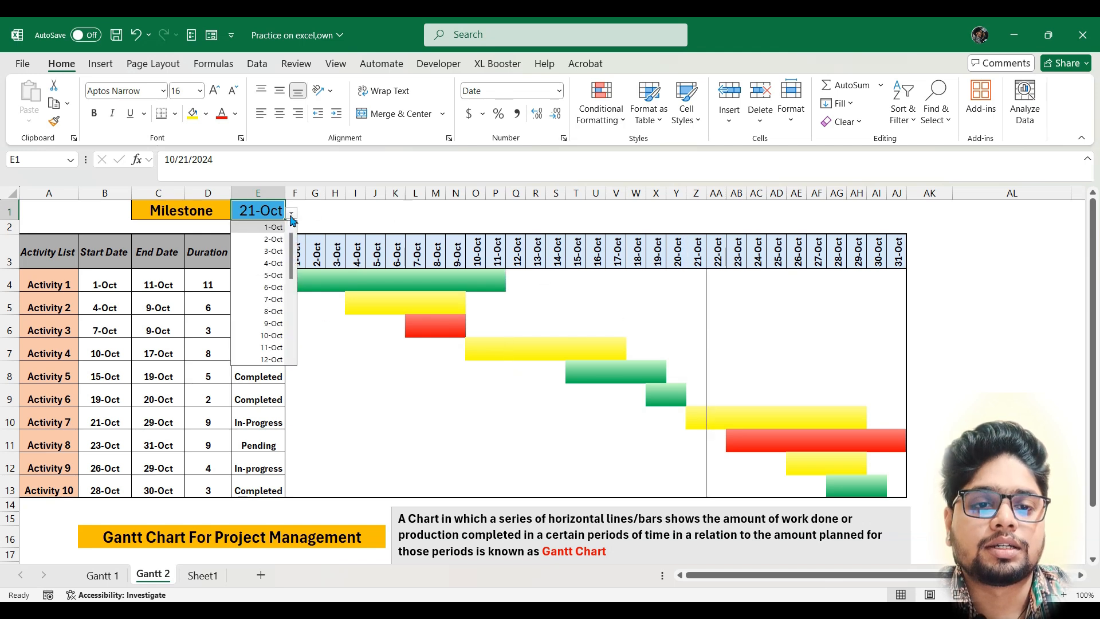
pyautogui.click(274, 275)
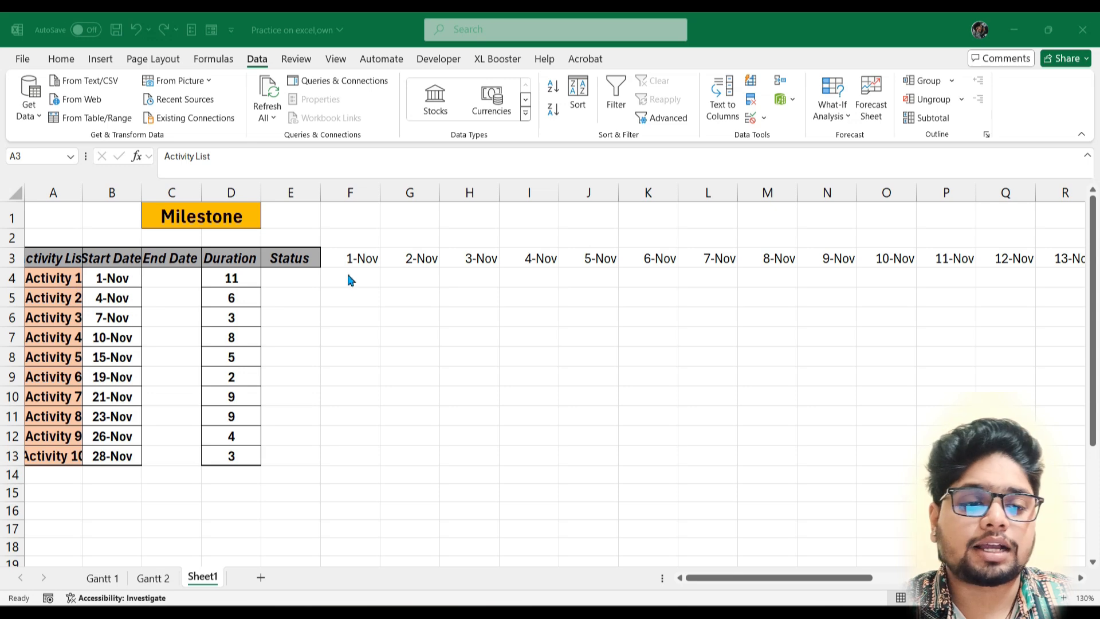
# Step: AutoFit the column width of all November date headers from F3 to AI3 on Sheet1
pyautogui.click(750, 580)
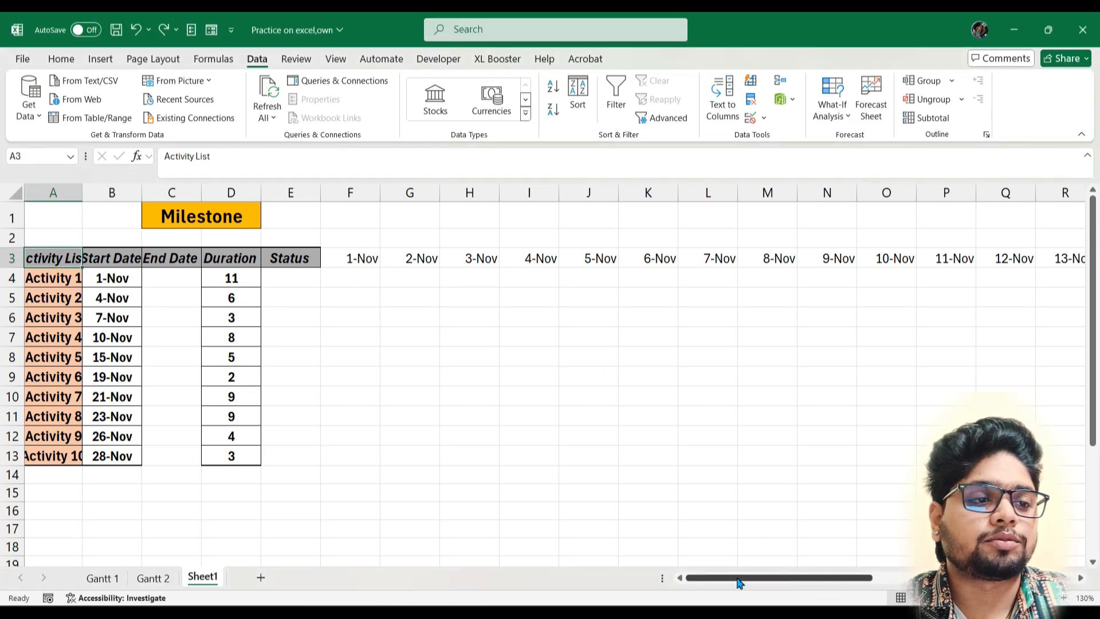
pyautogui.moveTo(739, 581); pyautogui.dragTo(685, 582)
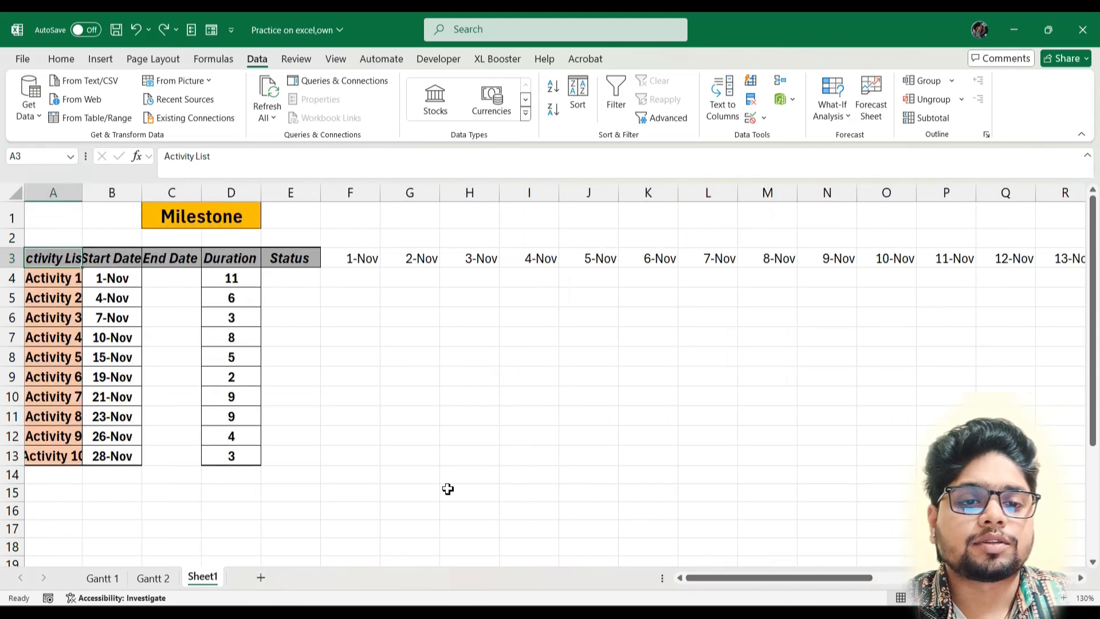
pyautogui.click(359, 260)
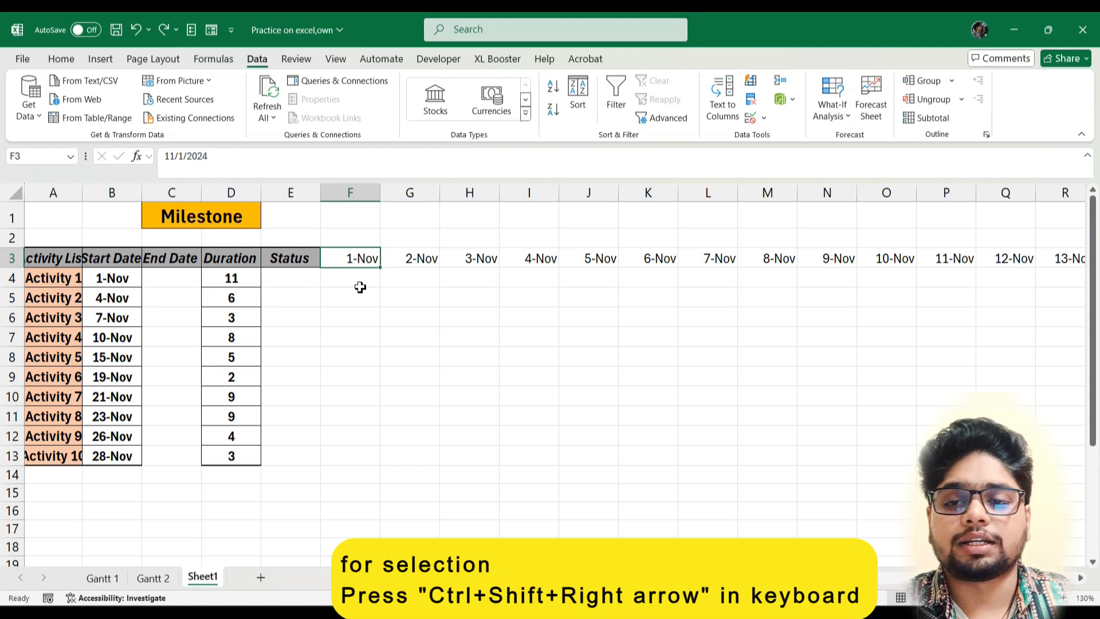
pyautogui.hotkey('ctrl', 'shift', 'Right')
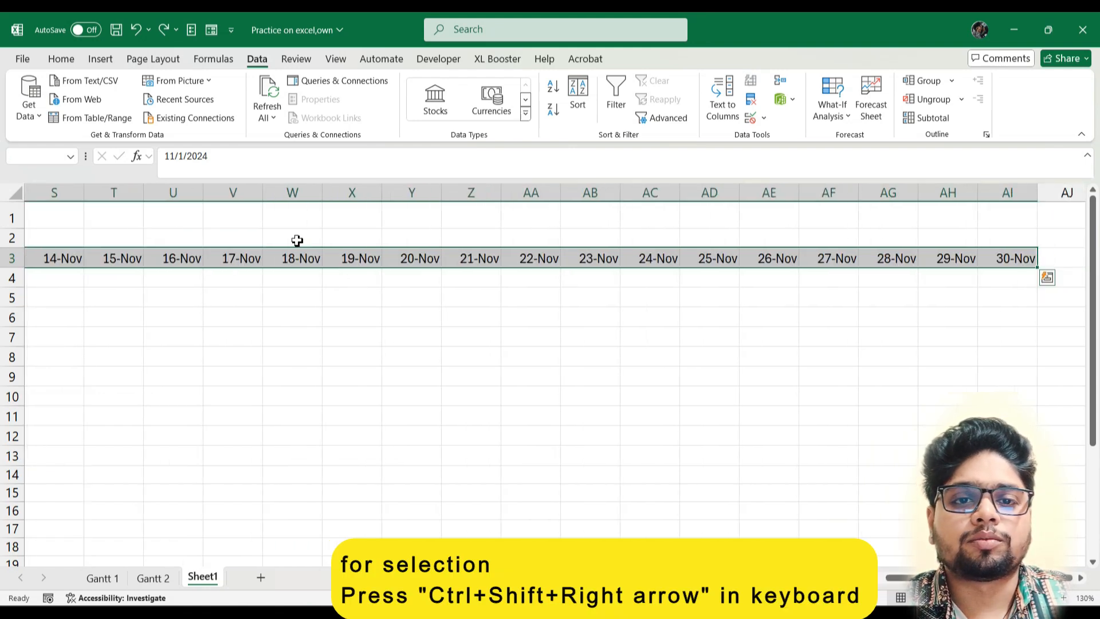
pyautogui.click(61, 59)
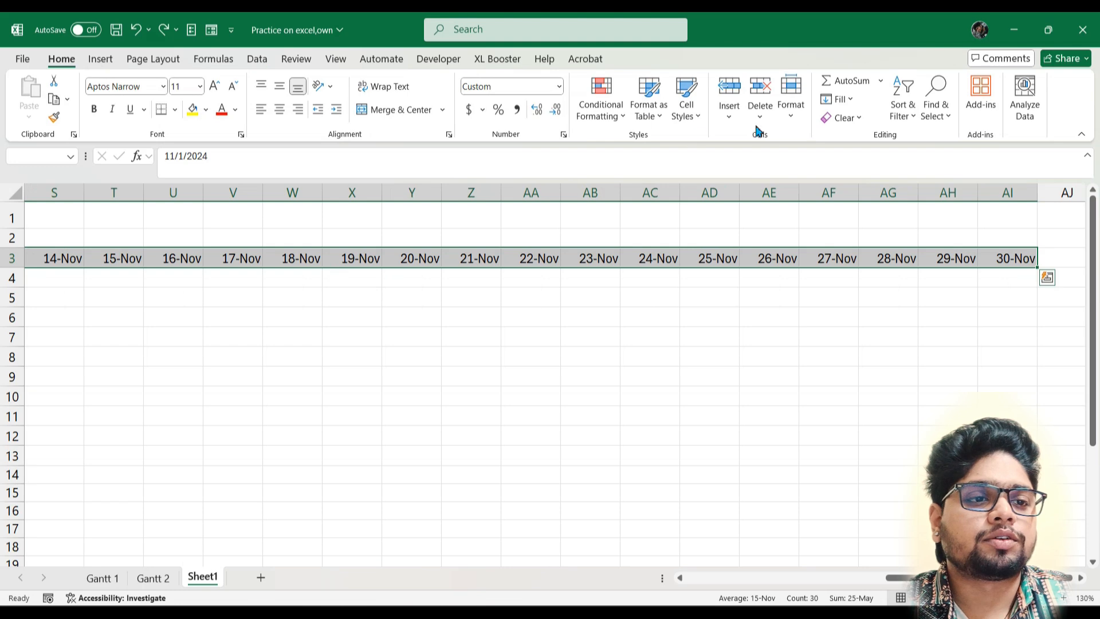
pyautogui.click(792, 117)
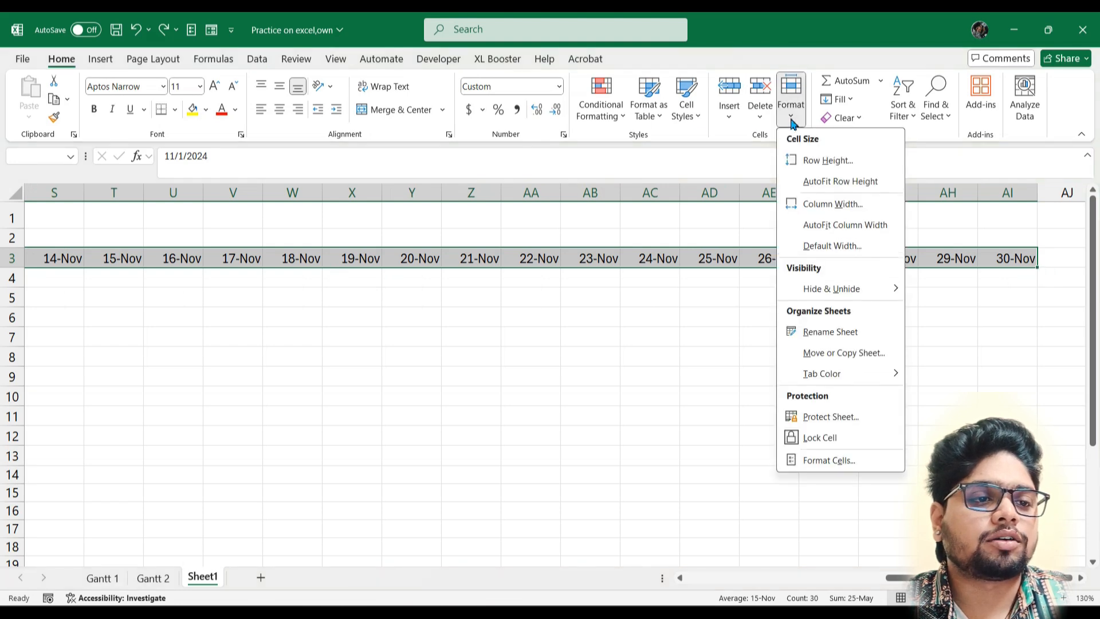
pyautogui.click(881, 227)
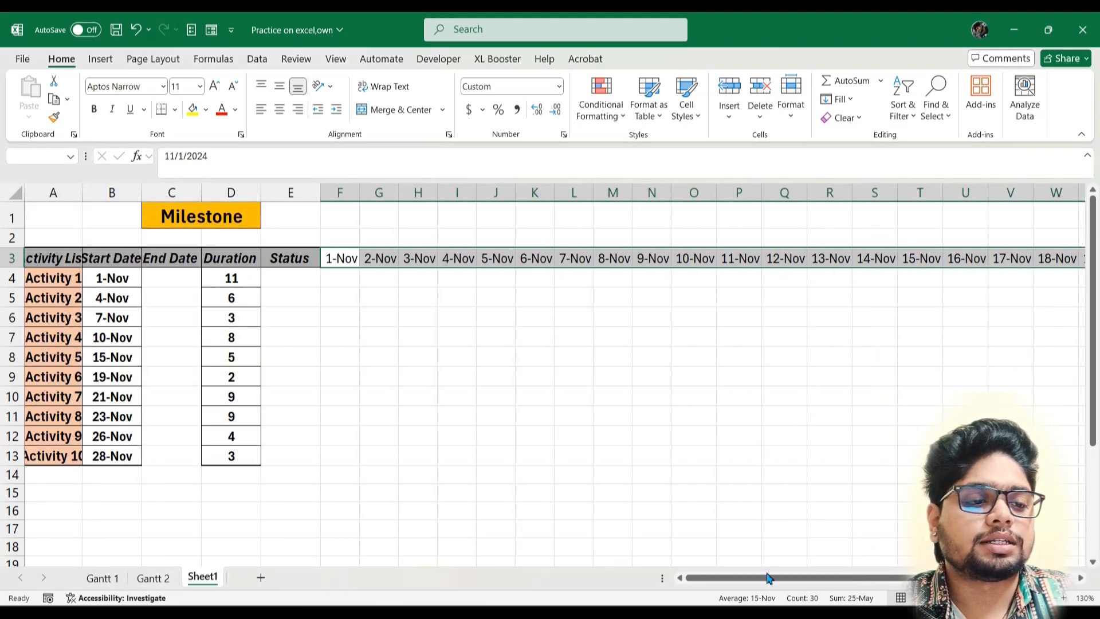
# Step: Rotate the text of the selected November date headers in row 3 upward
pyautogui.moveTo(756, 579); pyautogui.dragTo(662, 563)
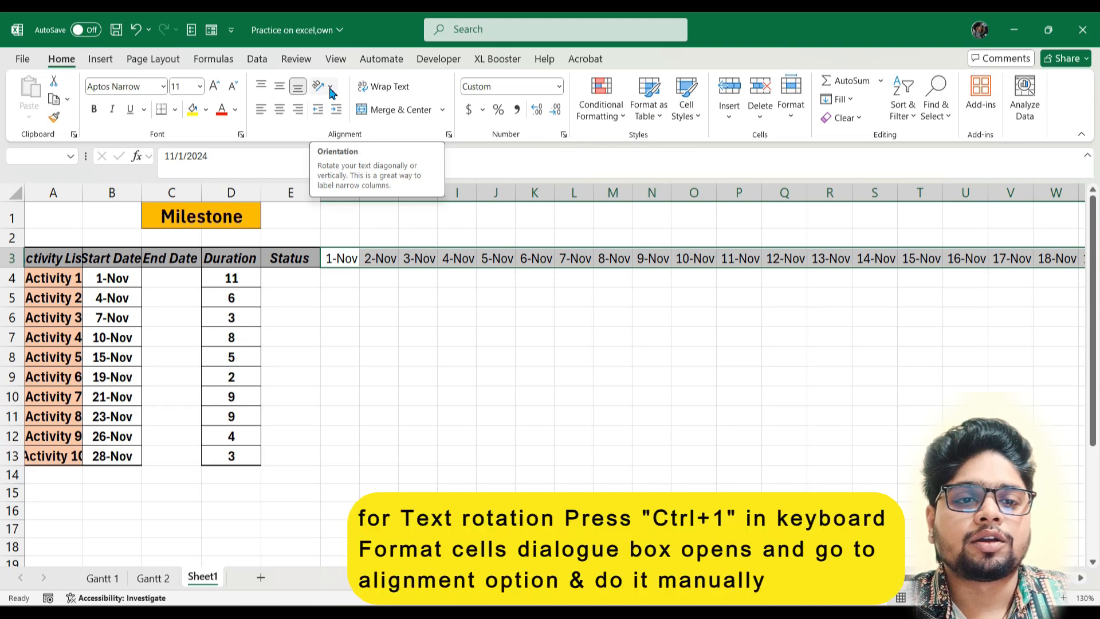
pyautogui.click(331, 89)
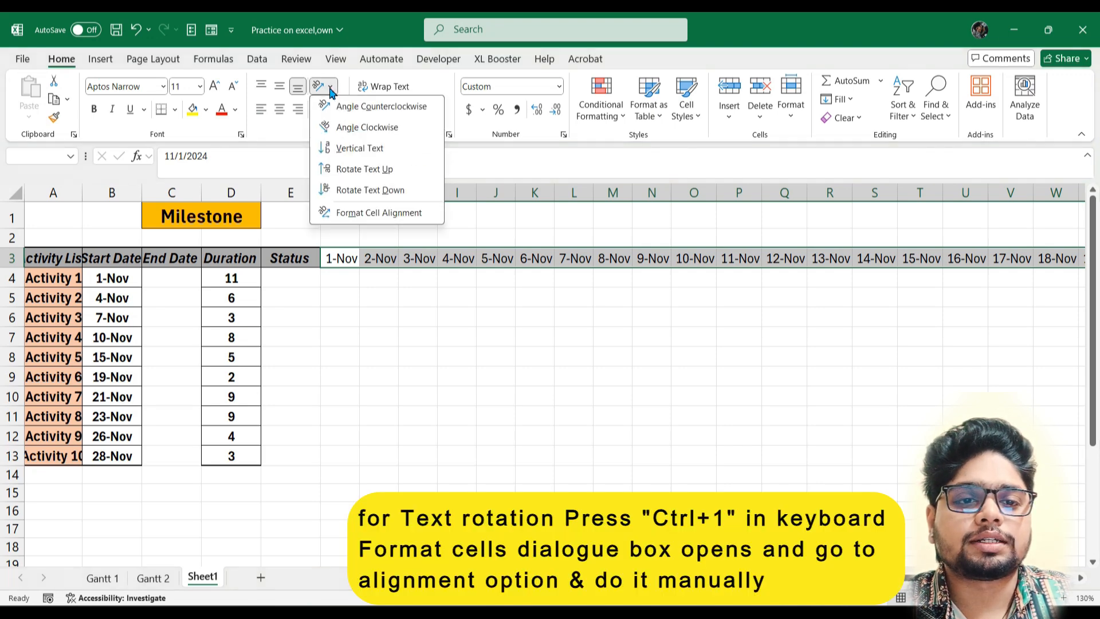
pyautogui.click(369, 171)
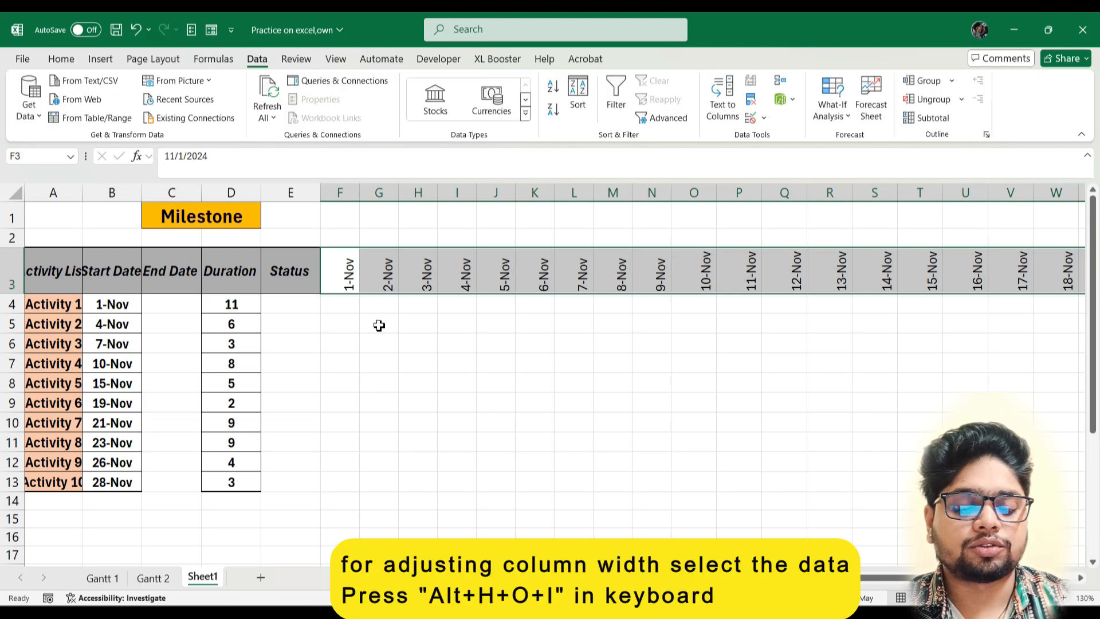
# Step: AutoFit the rotated date columns F to AI and widen columns A and B to suit their headers
pyautogui.press('alt')
pyautogui.press('h')
pyautogui.press('o')
pyautogui.press('i')
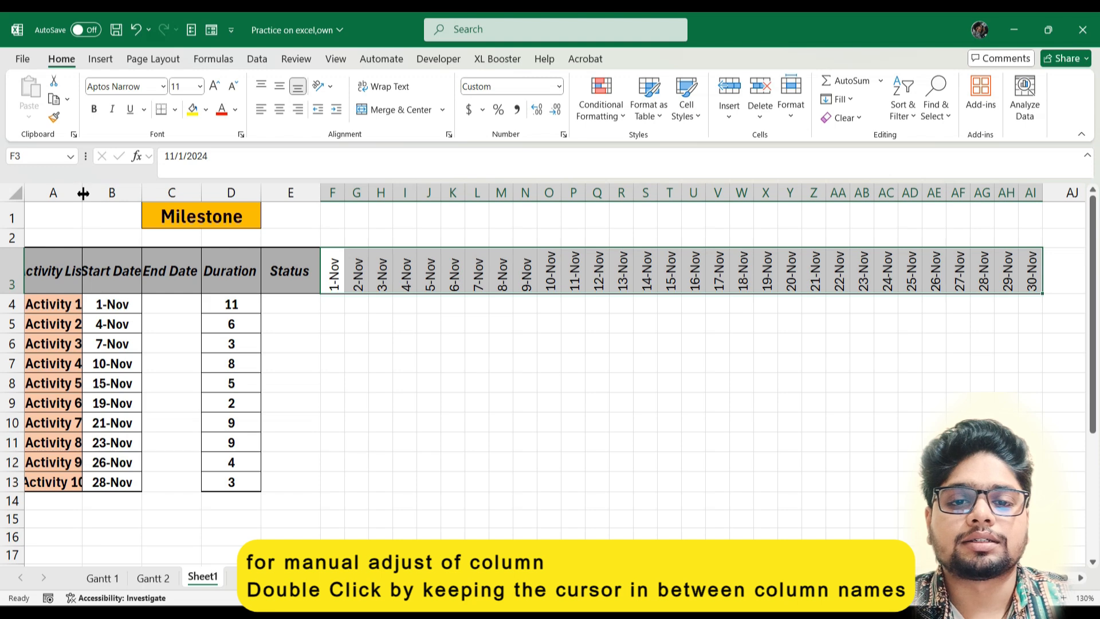
pyautogui.doubleClick(84, 194)
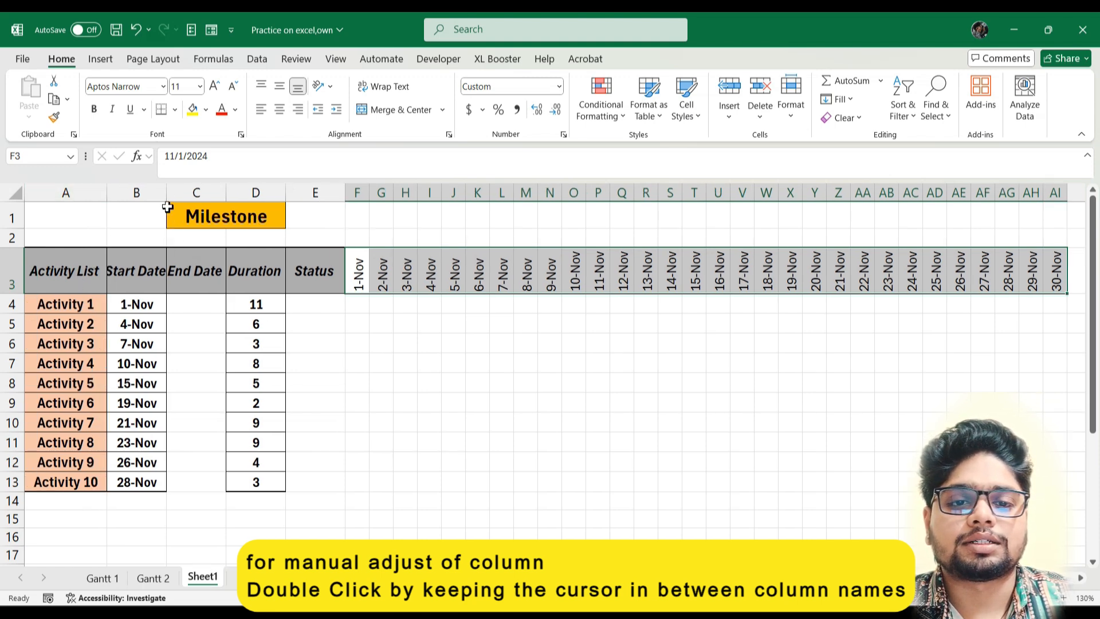
pyautogui.moveTo(166, 194); pyautogui.dragTo(174, 196)
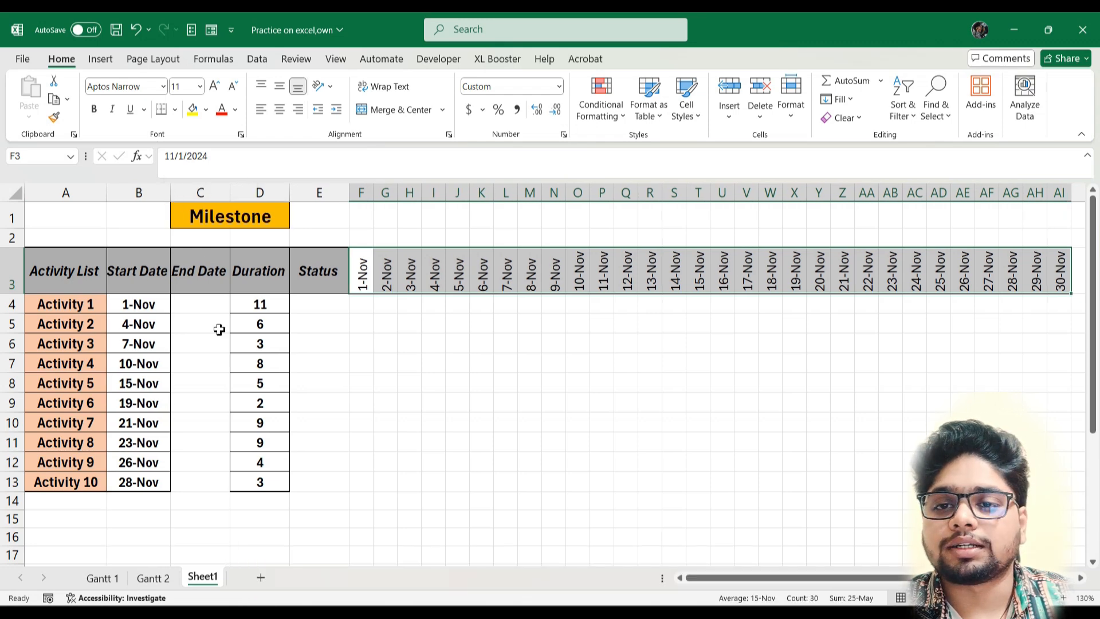
# Step: Calculate the activities' end dates with =B4+D4-1 in C4 and fill the formula down to C13
pyautogui.click(197, 306)
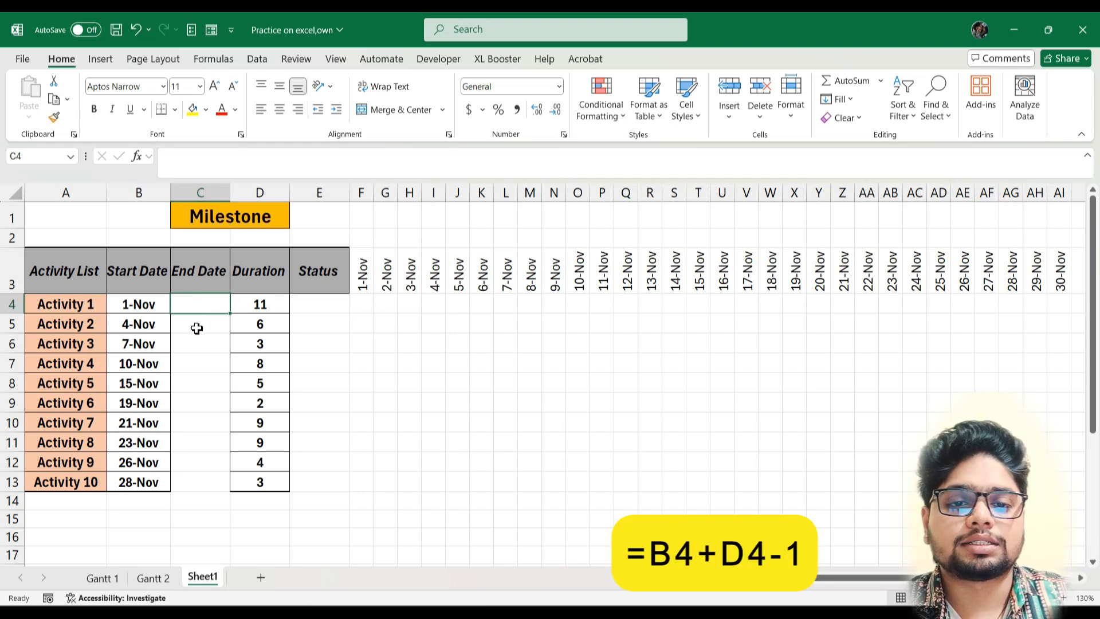
pyautogui.write('=')
pyautogui.click(128, 305)
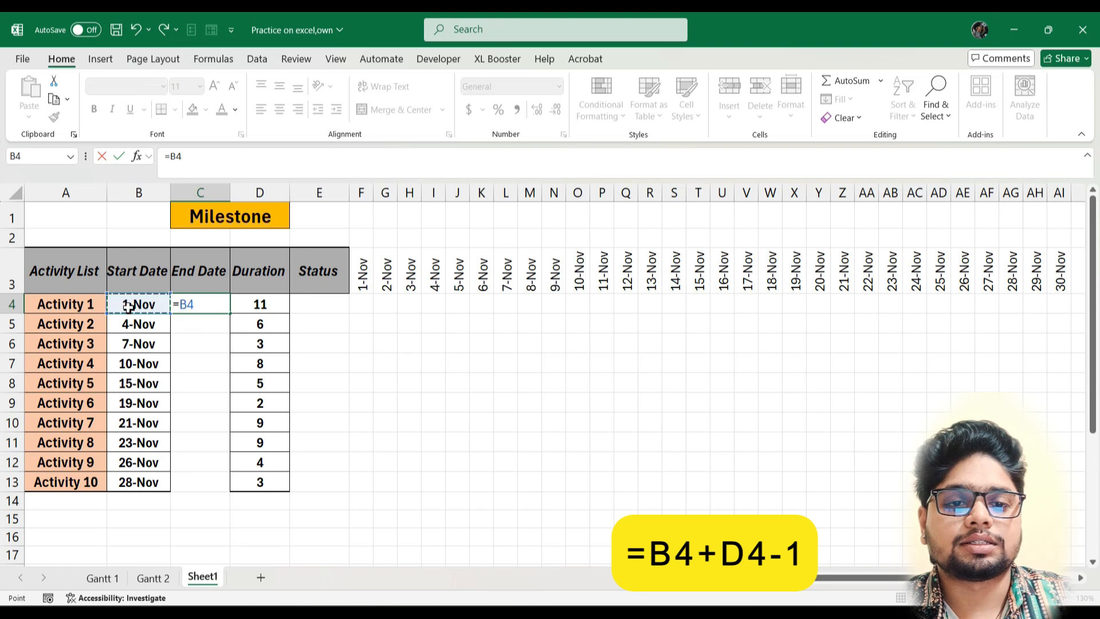
pyautogui.write('+')
pyautogui.click(262, 305)
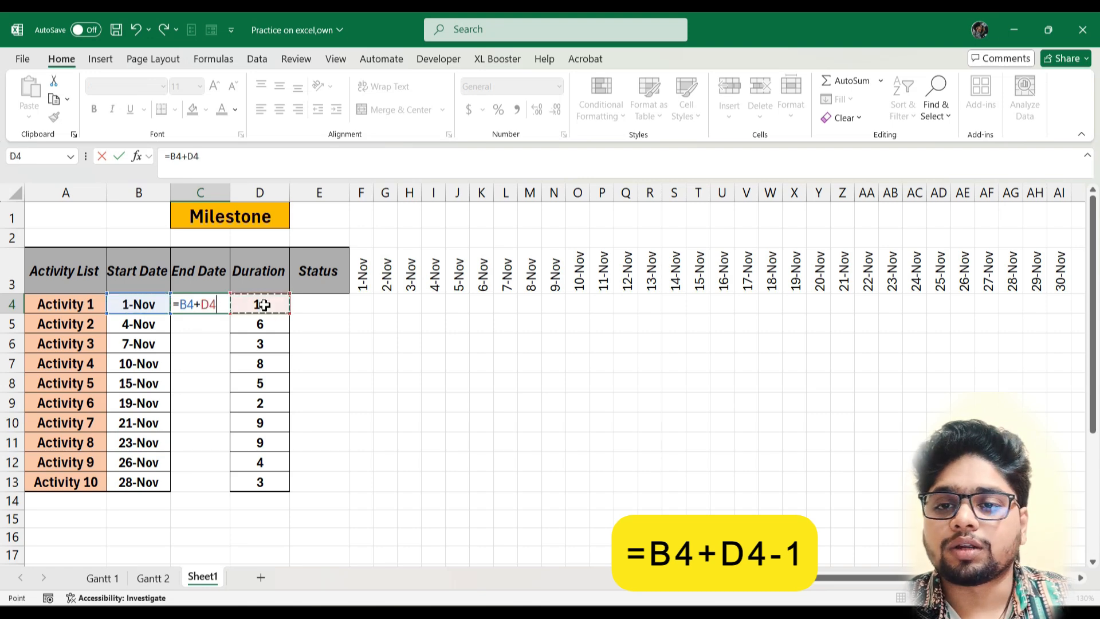
pyautogui.write('-1')
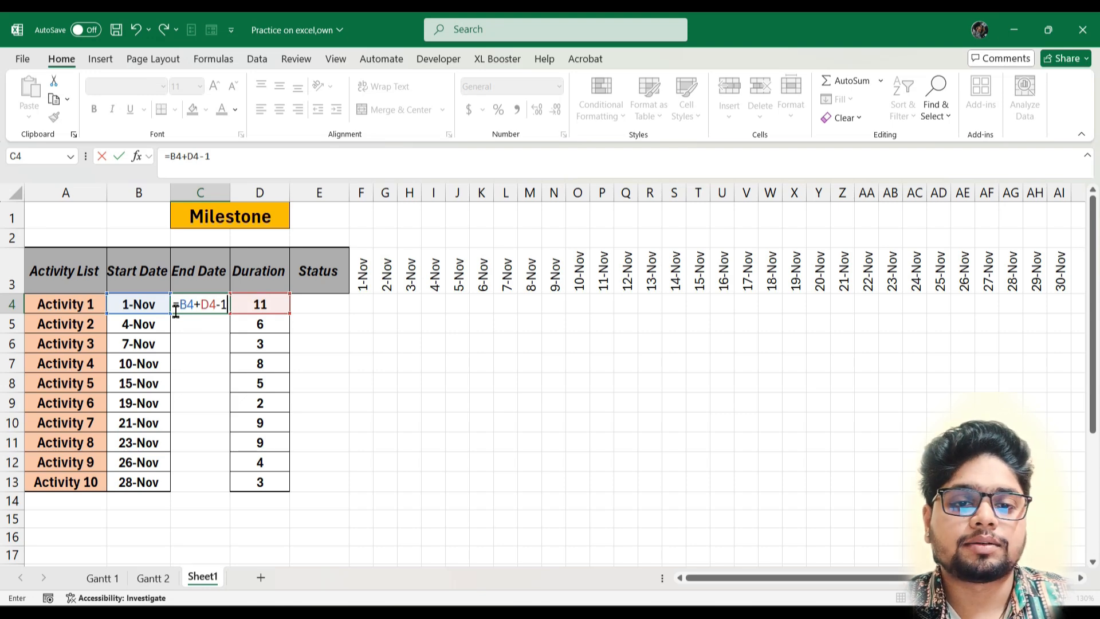
pyautogui.press('Return')
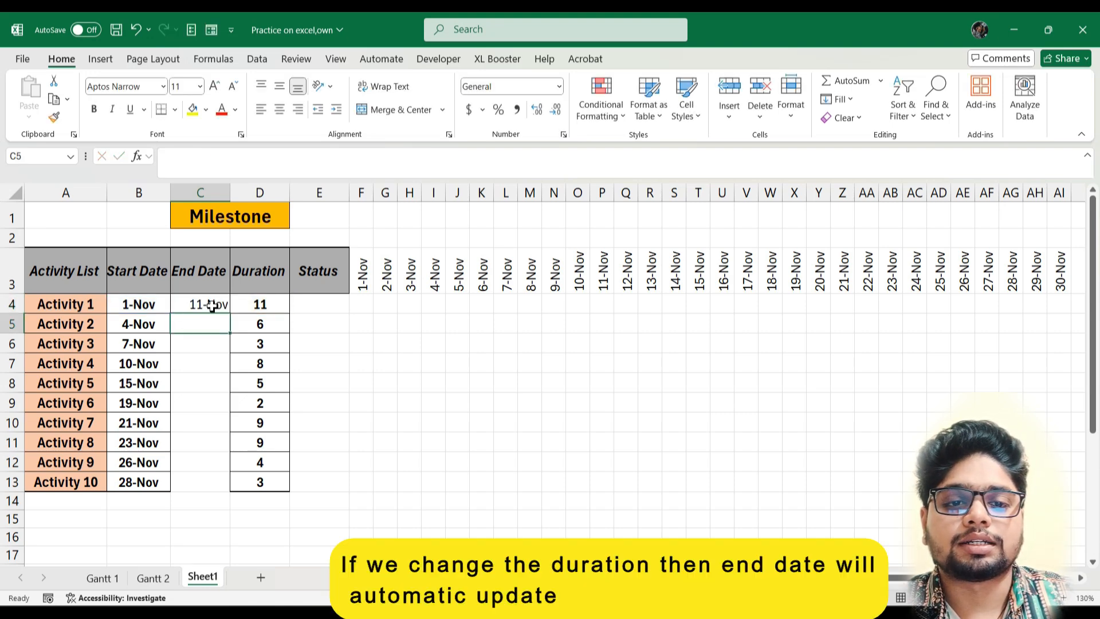
pyautogui.click(212, 306)
pyautogui.moveTo(229, 313); pyautogui.dragTo(223, 492)
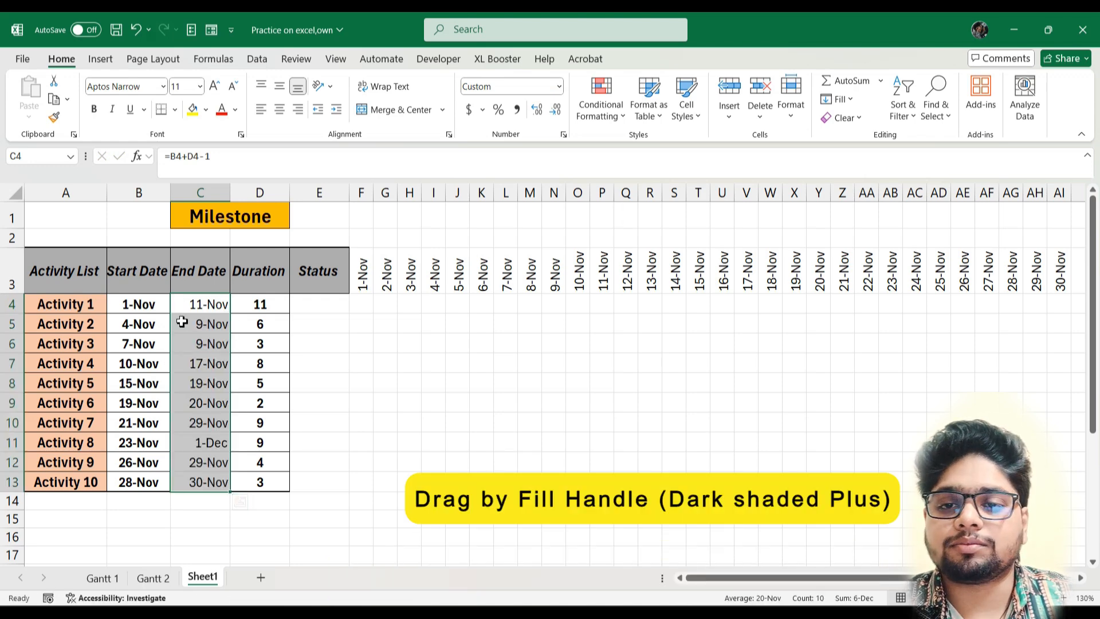
# Step: Add list data validation to status cell E4, using A24:A26 as the source
pyautogui.click(335, 306)
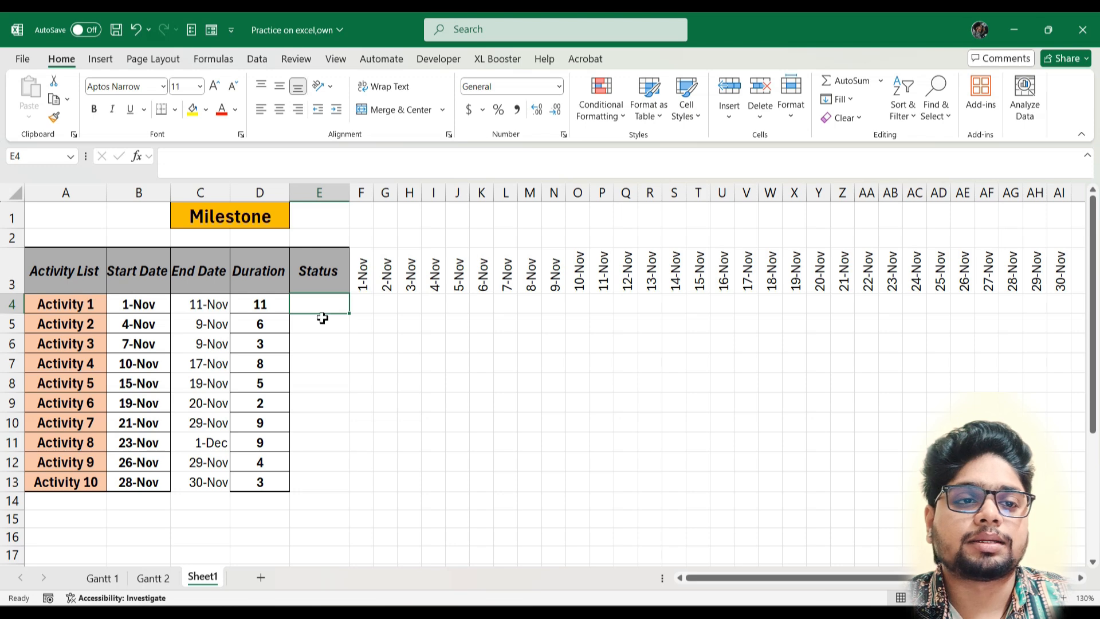
pyautogui.click(258, 61)
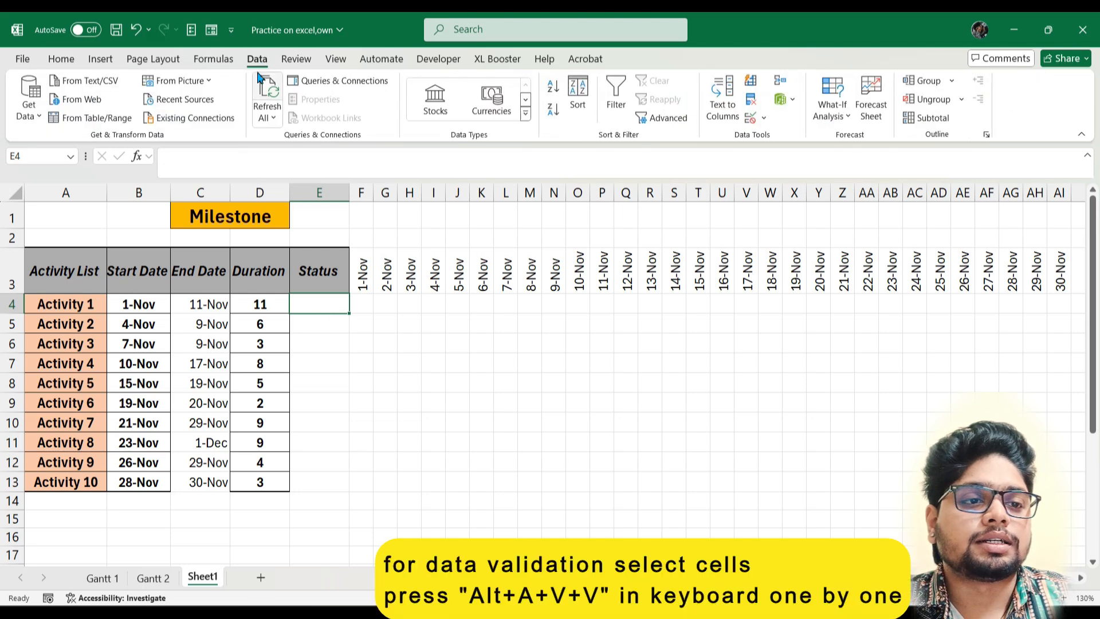
pyautogui.click(764, 120)
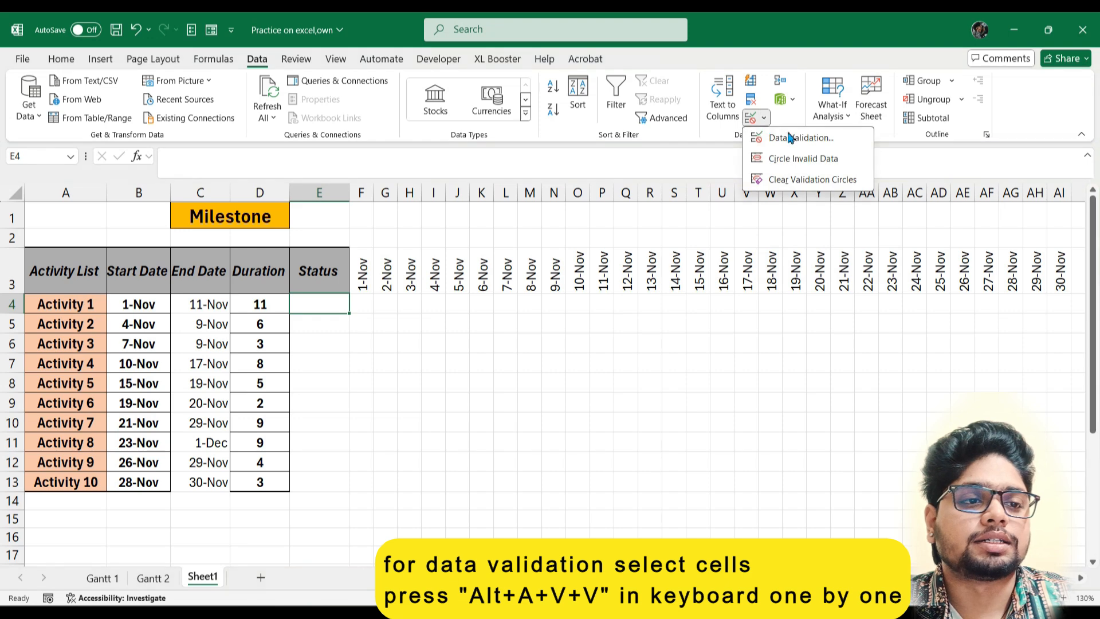
pyautogui.click(802, 139)
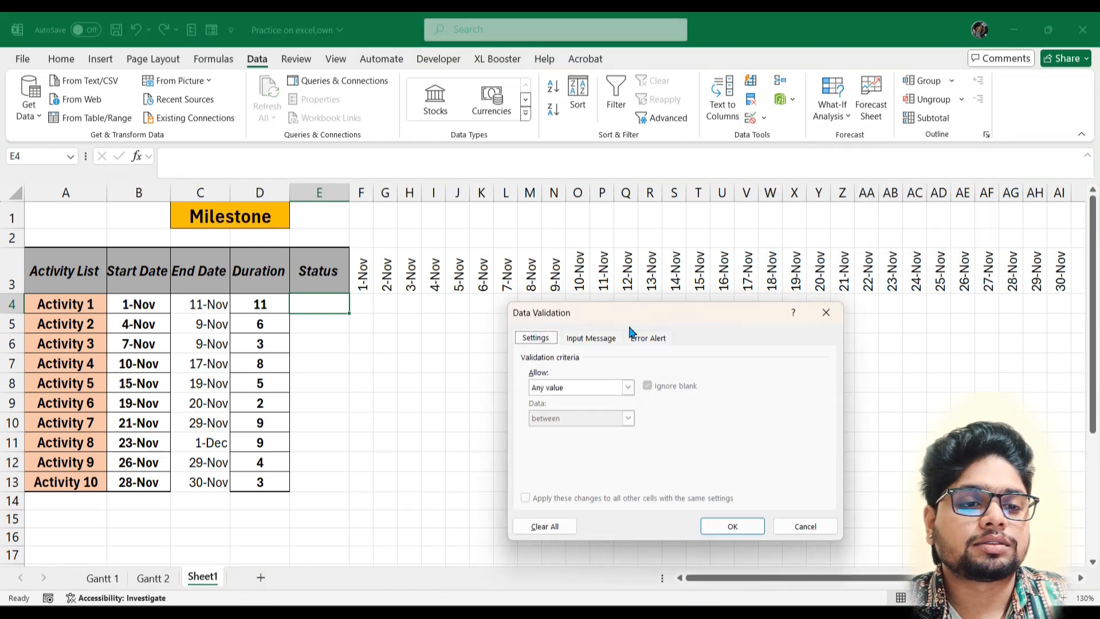
pyautogui.click(628, 388)
pyautogui.click(576, 428)
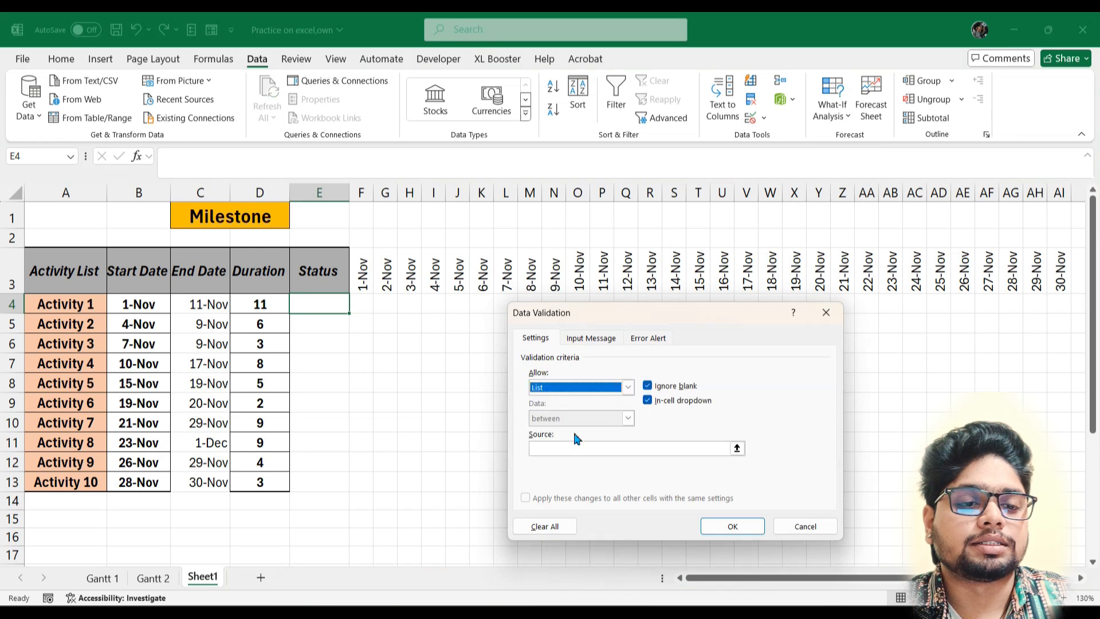
pyautogui.click(620, 447)
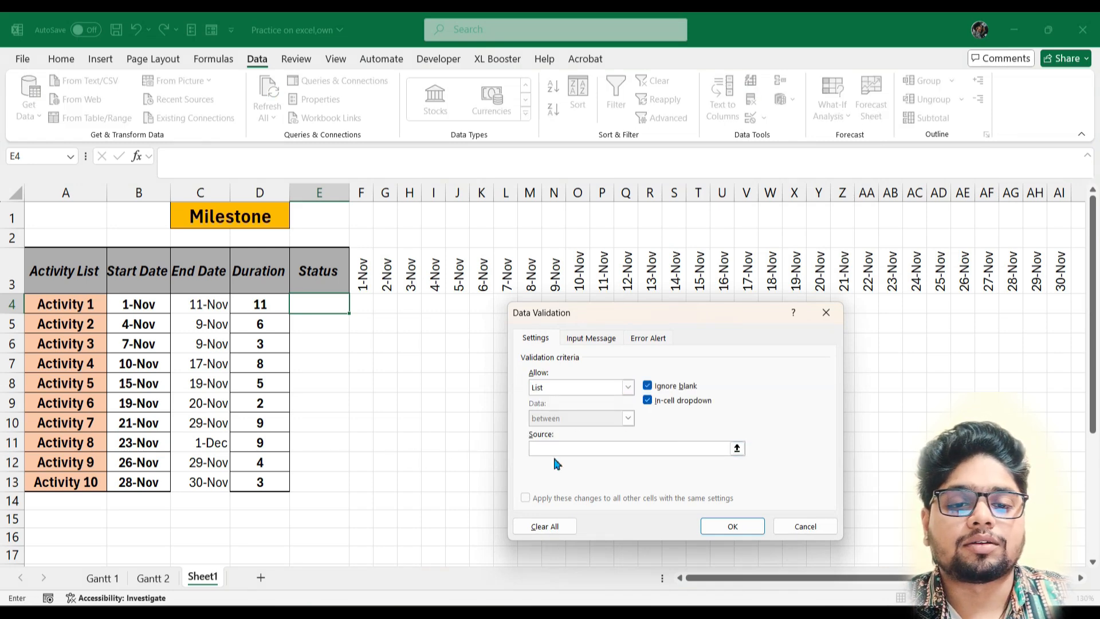
pyautogui.scroll(-3, 439, 469)
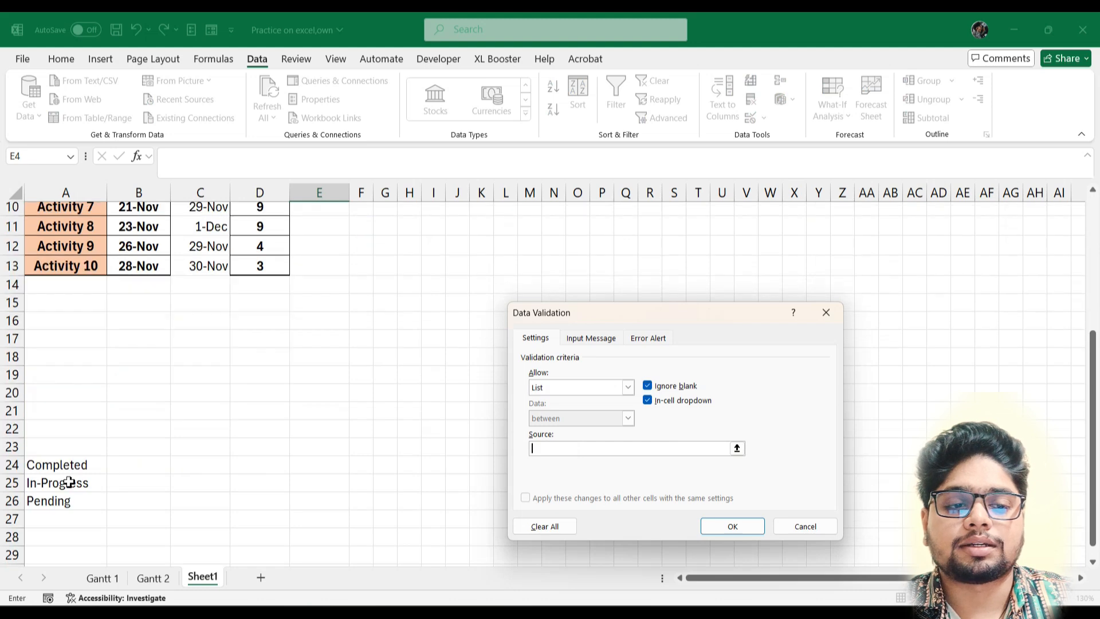
pyautogui.moveTo(72, 465); pyautogui.dragTo(74, 501)
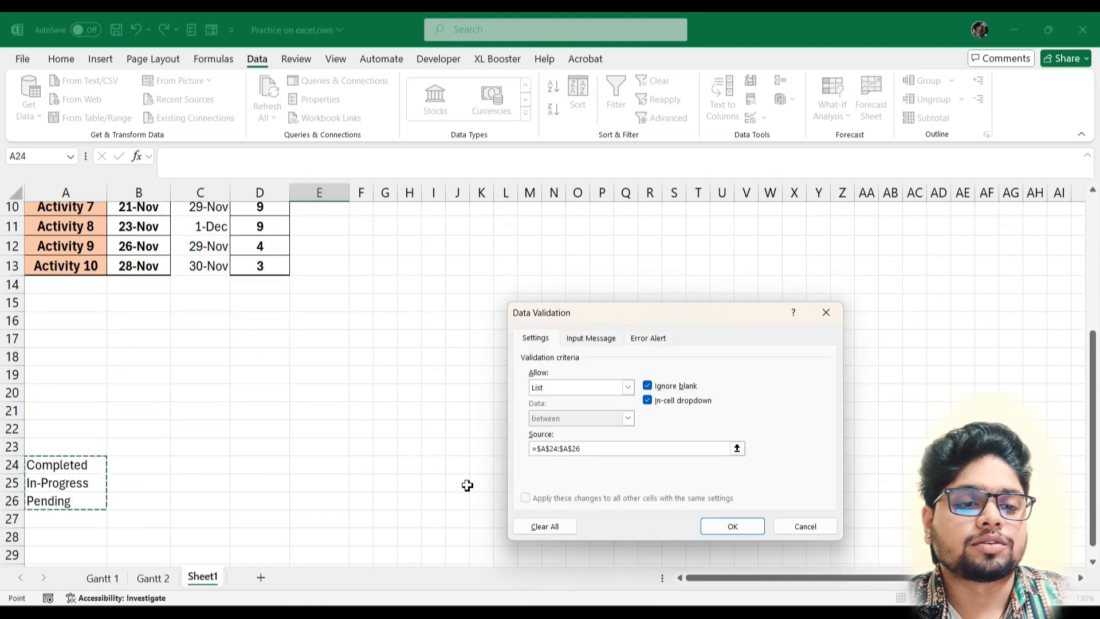
pyautogui.click(747, 525)
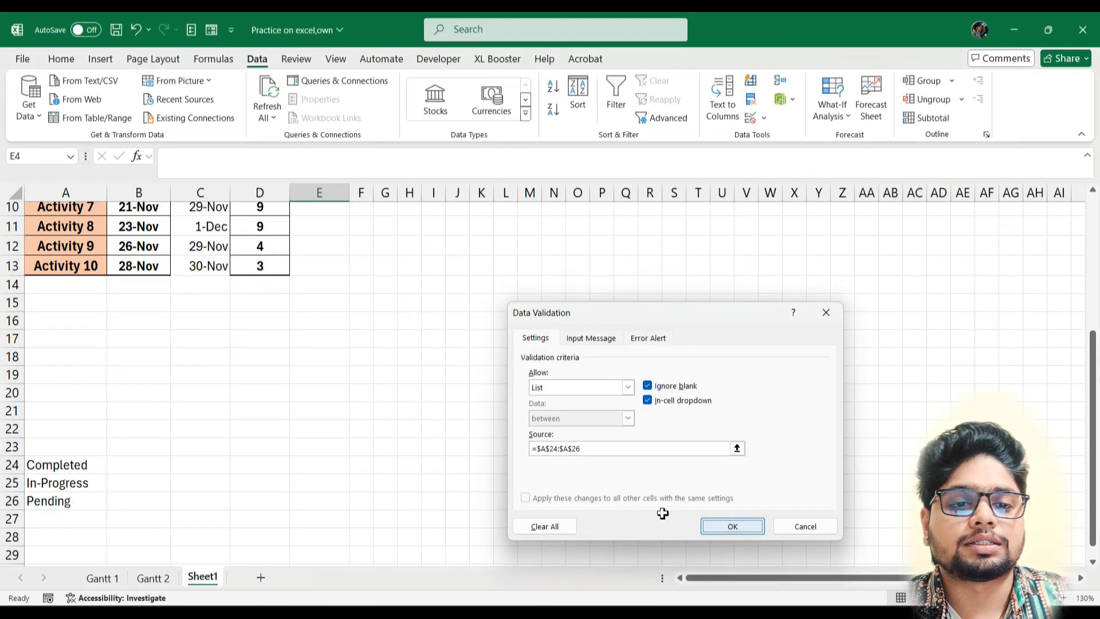
# Step: Try the In-Progress status in E4, and undo both the entry and the cell's list validation
pyautogui.scroll(1, 356, 344)
pyautogui.click(355, 306)
pyautogui.click(321, 328)
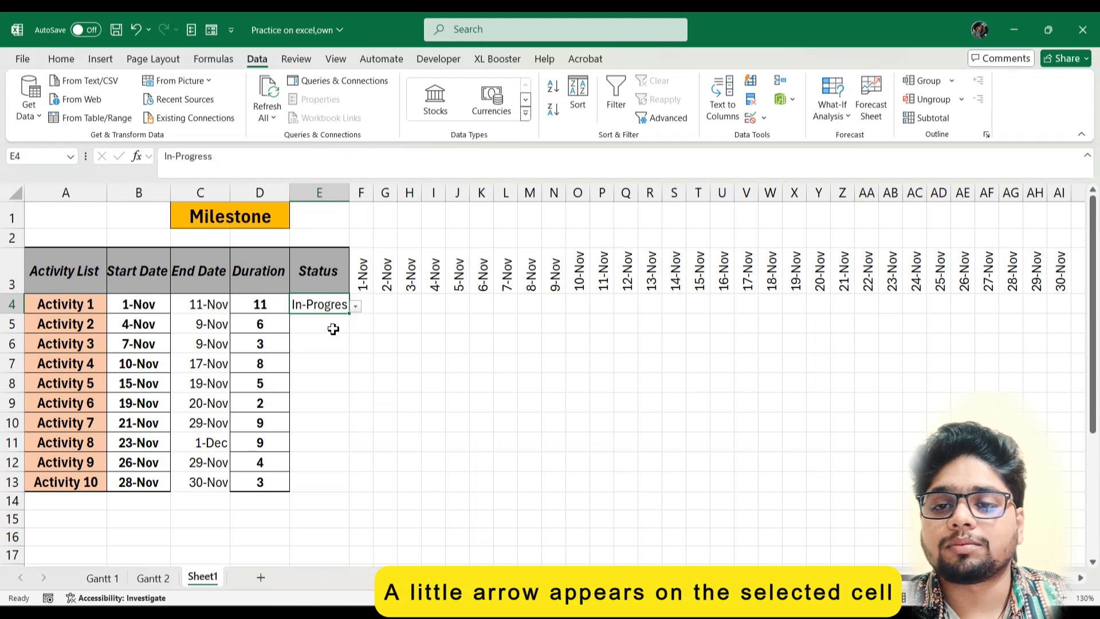
pyautogui.click(335, 329)
pyautogui.click(336, 361)
pyautogui.click(336, 385)
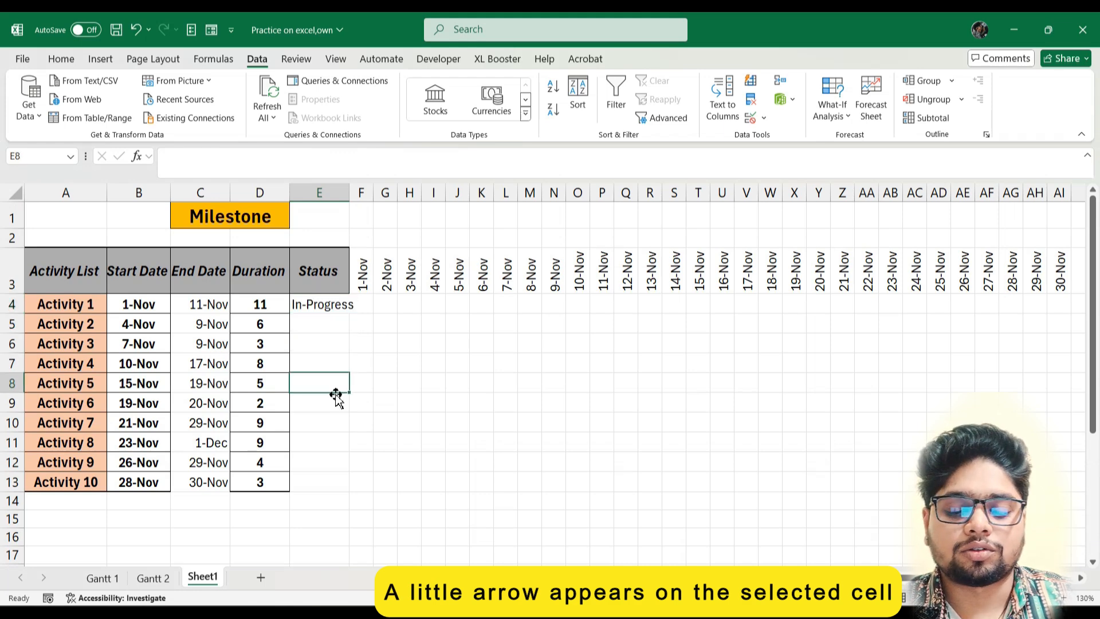
pyautogui.click(336, 320)
pyautogui.hotkey('ctrl', 'z')
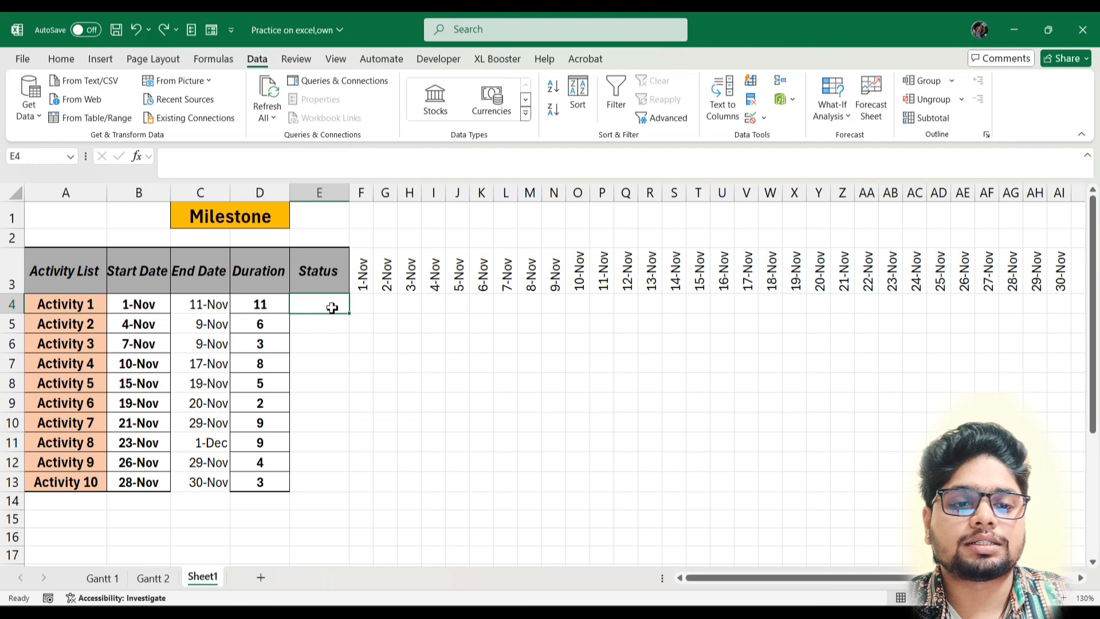
# Step: Apply list data validation to all status cells E4:E13 with =$A$24:$A$26 as the source
pyautogui.moveTo(329, 304); pyautogui.dragTo(334, 481)
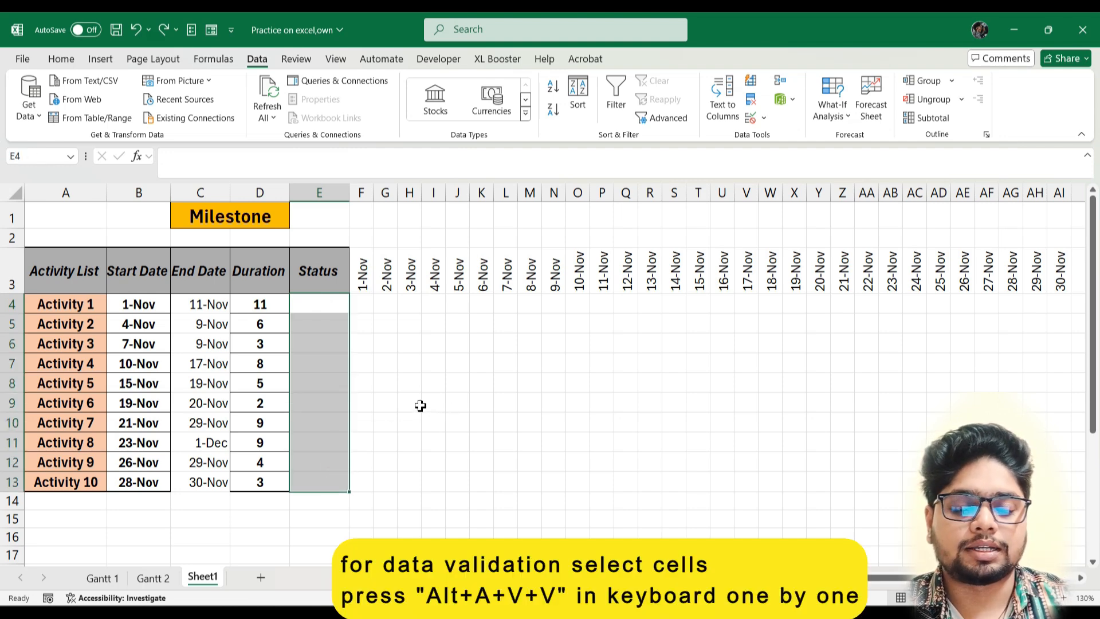
pyautogui.press('alt')
pyautogui.press('a')
pyautogui.press('v')
pyautogui.press('v')
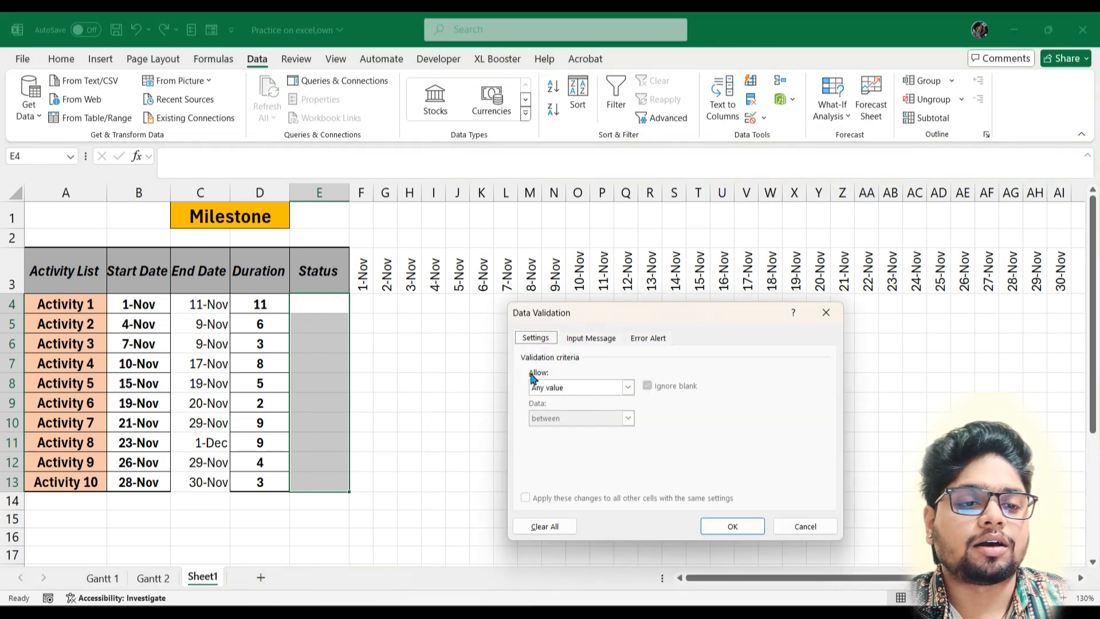
pyautogui.click(628, 387)
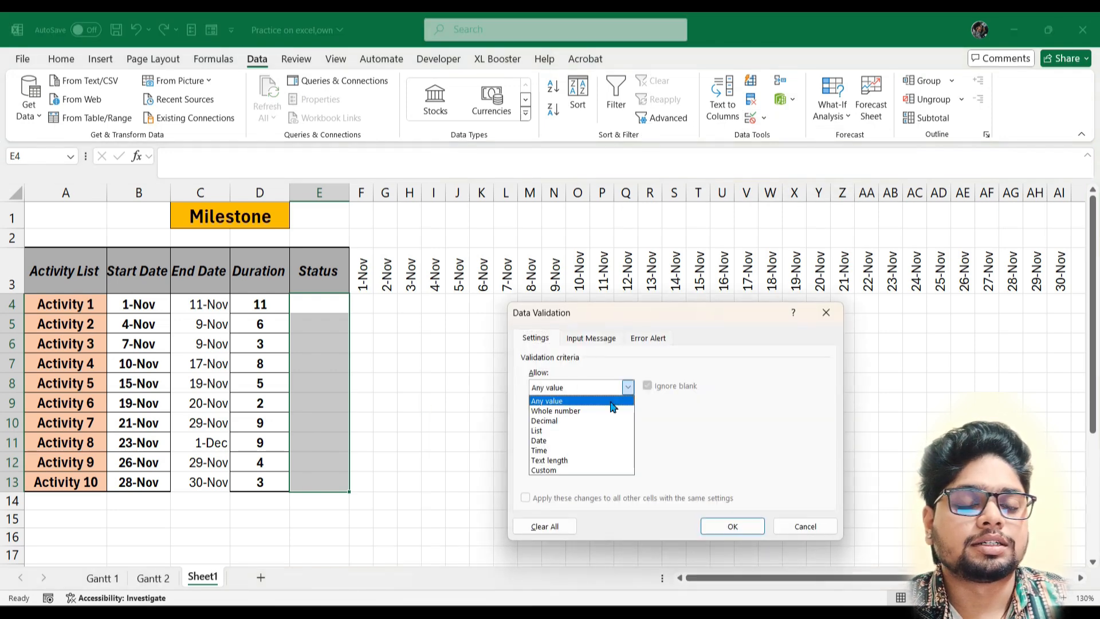
pyautogui.click(573, 425)
pyautogui.click(580, 449)
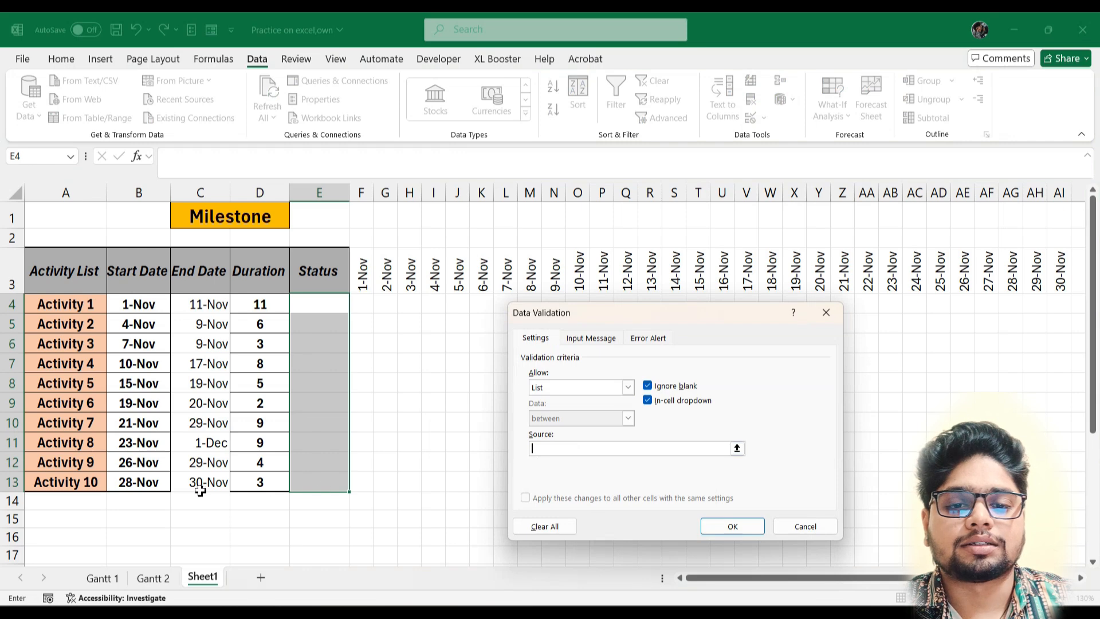
pyautogui.scroll(-4, 114, 475)
pyautogui.moveTo(85, 410); pyautogui.dragTo(81, 448)
pyautogui.click(738, 521)
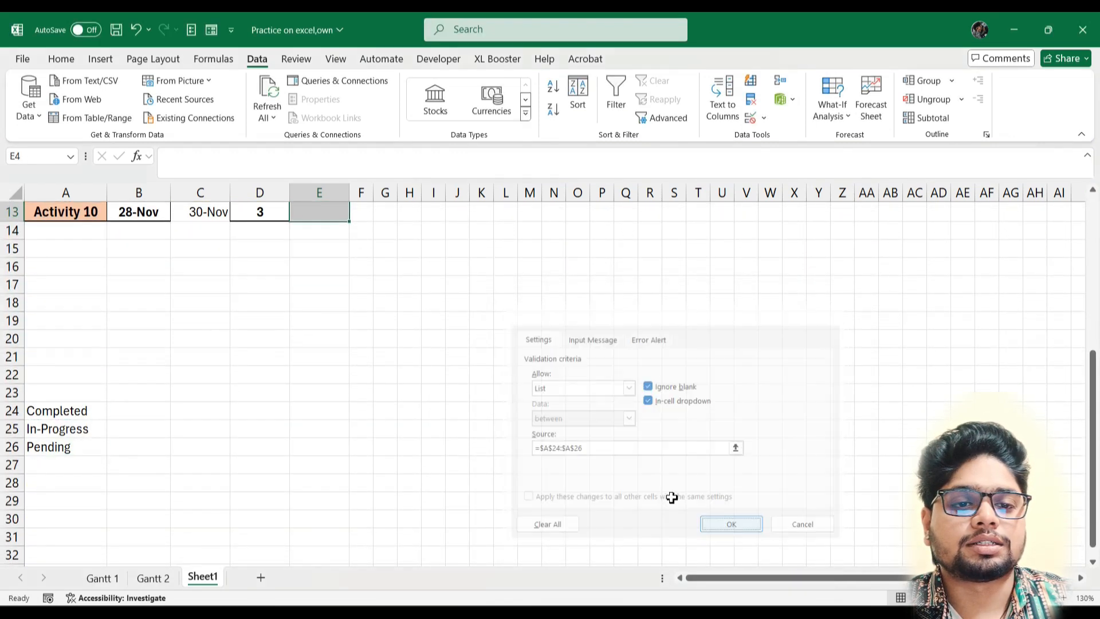
# Step: Set the status of Activity 1 to In-Progress, Activity 2 to Completed and Activity 3 to Pending
pyautogui.scroll(4, 334, 324)
pyautogui.click(328, 309)
pyautogui.click(356, 307)
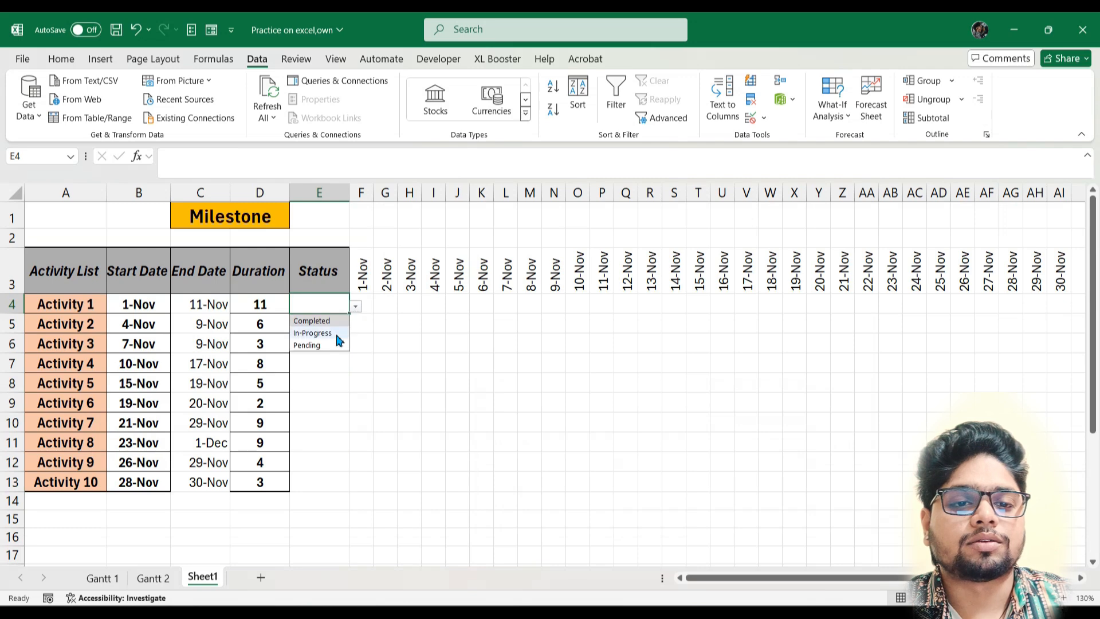
pyautogui.click(335, 331)
pyautogui.click(331, 324)
pyautogui.click(355, 326)
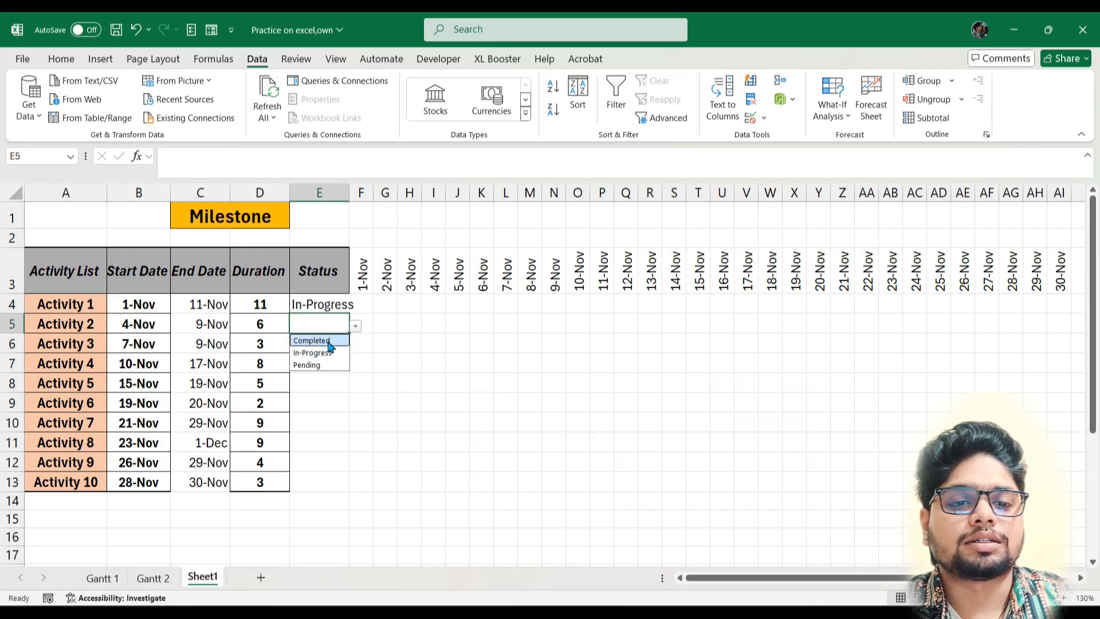
pyautogui.click(324, 340)
pyautogui.click(332, 343)
pyautogui.click(356, 346)
pyautogui.click(327, 383)
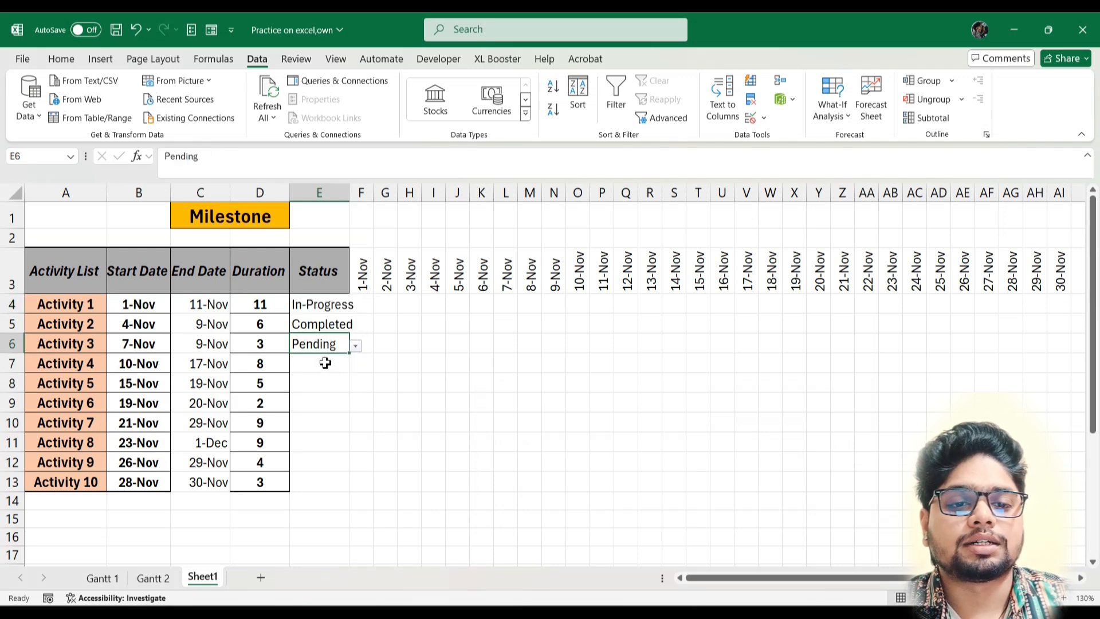
# Step: Set the status of Activity 4 to Completed and of Activities 5 and 6 to In-Progress
pyautogui.click(325, 363)
pyautogui.click(356, 366)
pyautogui.click(311, 380)
pyautogui.click(333, 383)
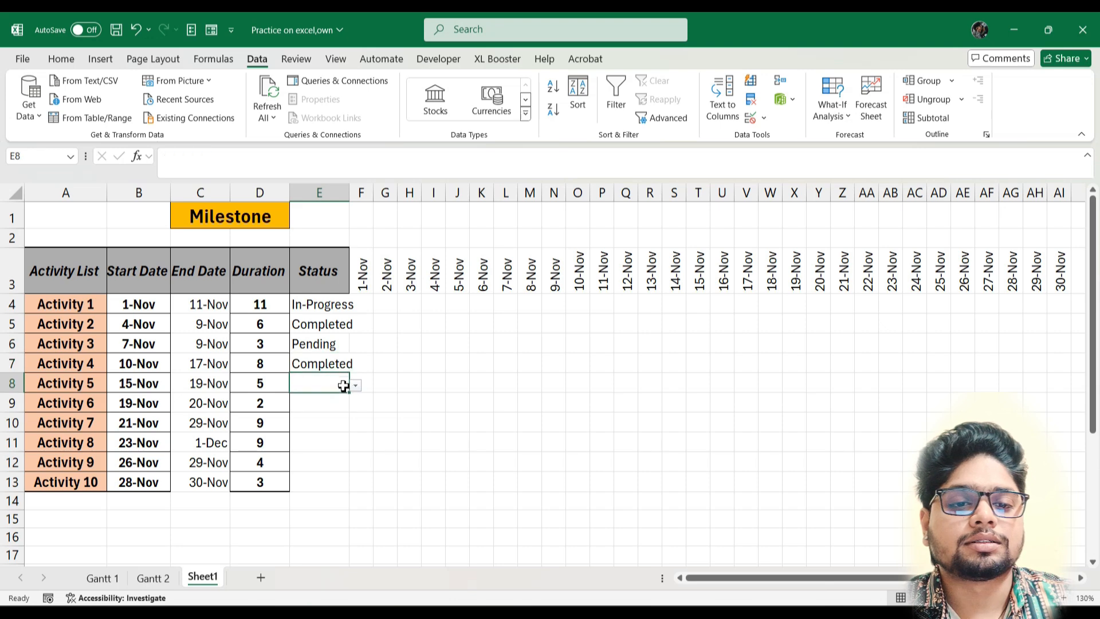
pyautogui.click(356, 384)
pyautogui.click(314, 412)
pyautogui.click(323, 403)
pyautogui.click(356, 404)
pyautogui.click(321, 431)
# Step: Set the status of Activity 7 to Completed, Activity 8 to In-Progress, Activity 9 to Pending and Activity 10 to In-Progress
pyautogui.click(323, 422)
pyautogui.click(356, 425)
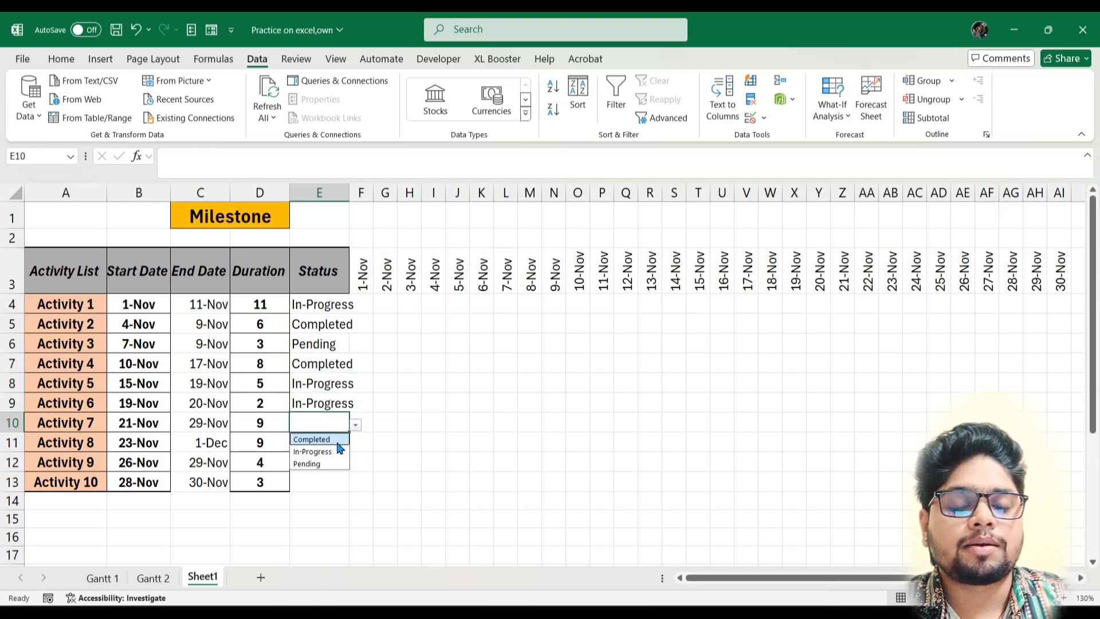
pyautogui.click(320, 439)
pyautogui.click(356, 444)
pyautogui.click(321, 470)
pyautogui.click(324, 462)
pyautogui.click(356, 464)
pyautogui.click(309, 503)
pyautogui.click(344, 483)
pyautogui.click(356, 484)
pyautogui.click(311, 499)
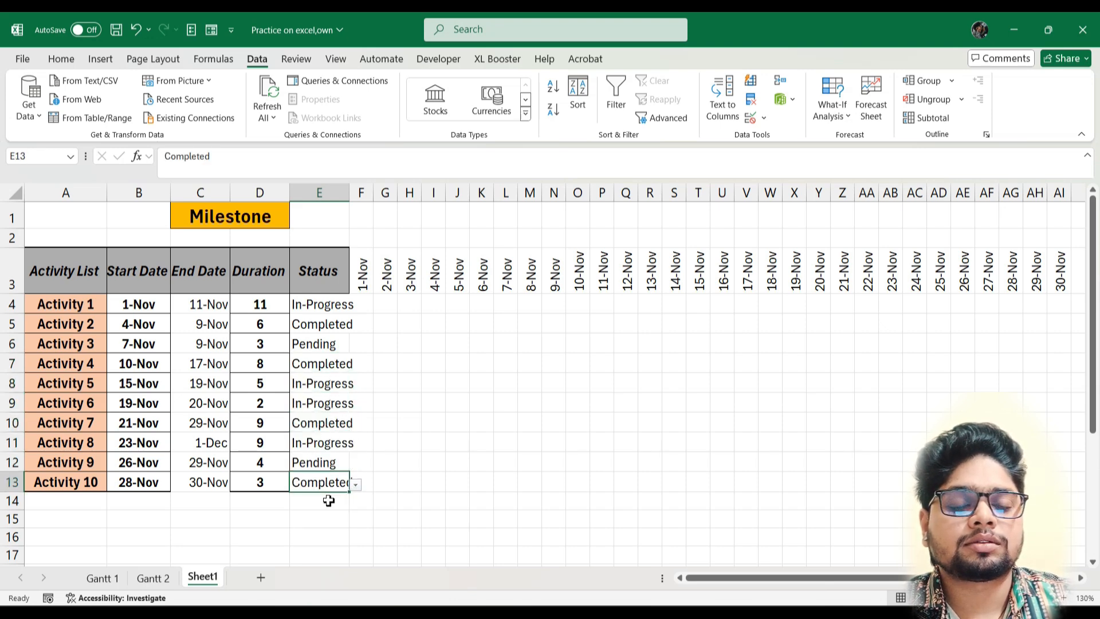
pyautogui.click(356, 484)
pyautogui.click(338, 512)
# Step: Widen column E slightly so the status entries fit inside their cells
pyautogui.moveTo(361, 305); pyautogui.dragTo(723, 423)
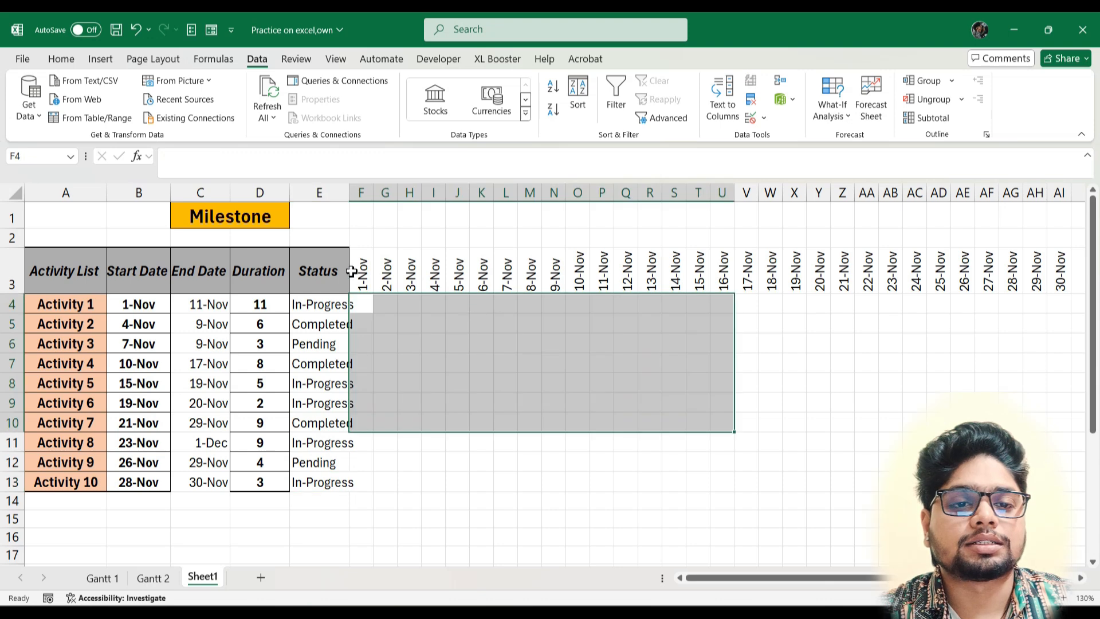
pyautogui.moveTo(338, 219); pyautogui.dragTo(433, 272)
pyautogui.click(343, 217)
pyautogui.moveTo(351, 192); pyautogui.dragTo(356, 195)
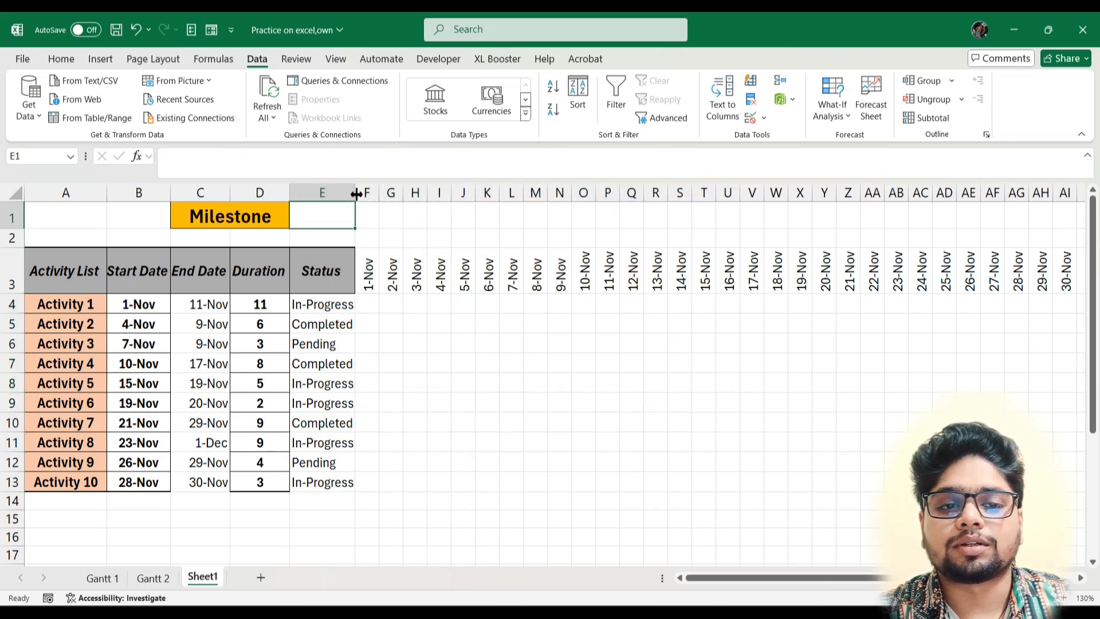
# Step: Begin an IF formula in F4 whose AND test first checks that date F3 is on or after start date B4 (F3>=B4)
pyautogui.click(374, 309)
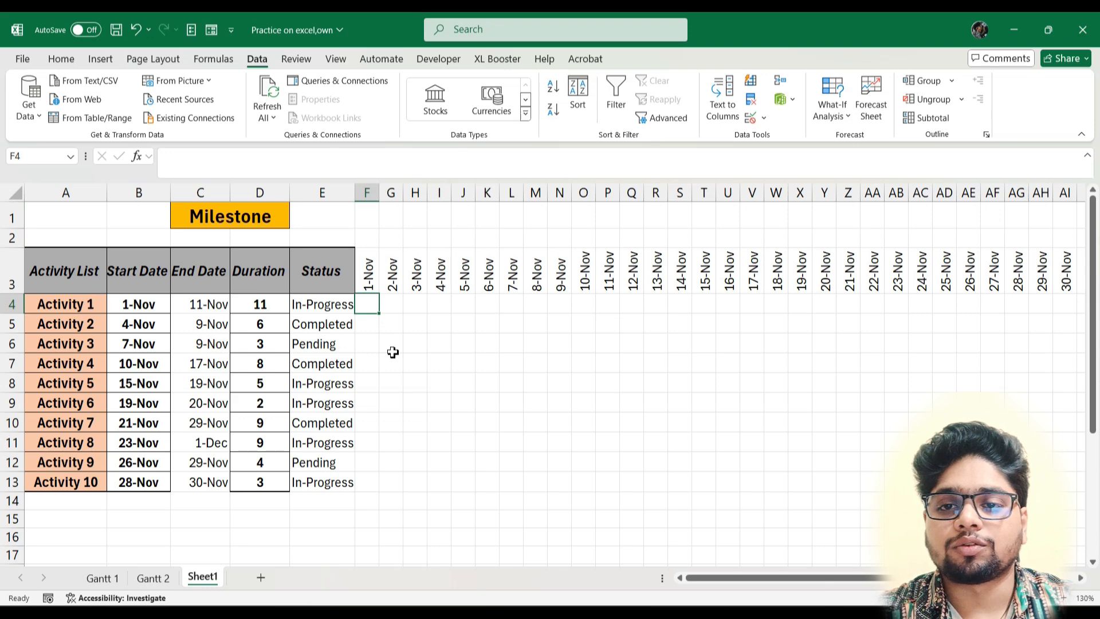
pyautogui.write('=')
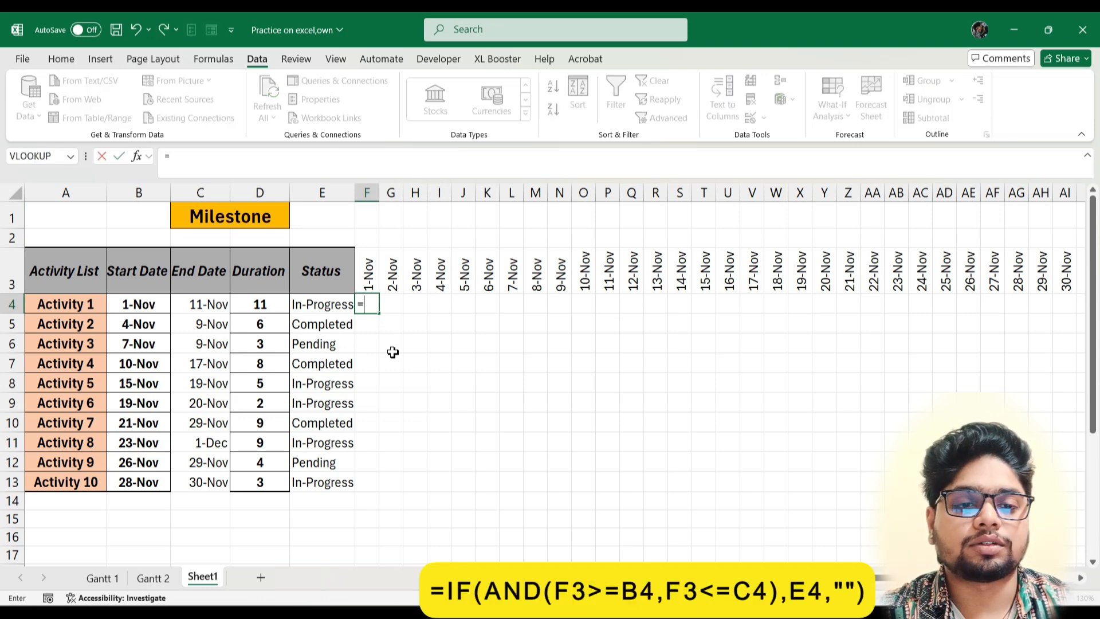
pyautogui.write('IF(')
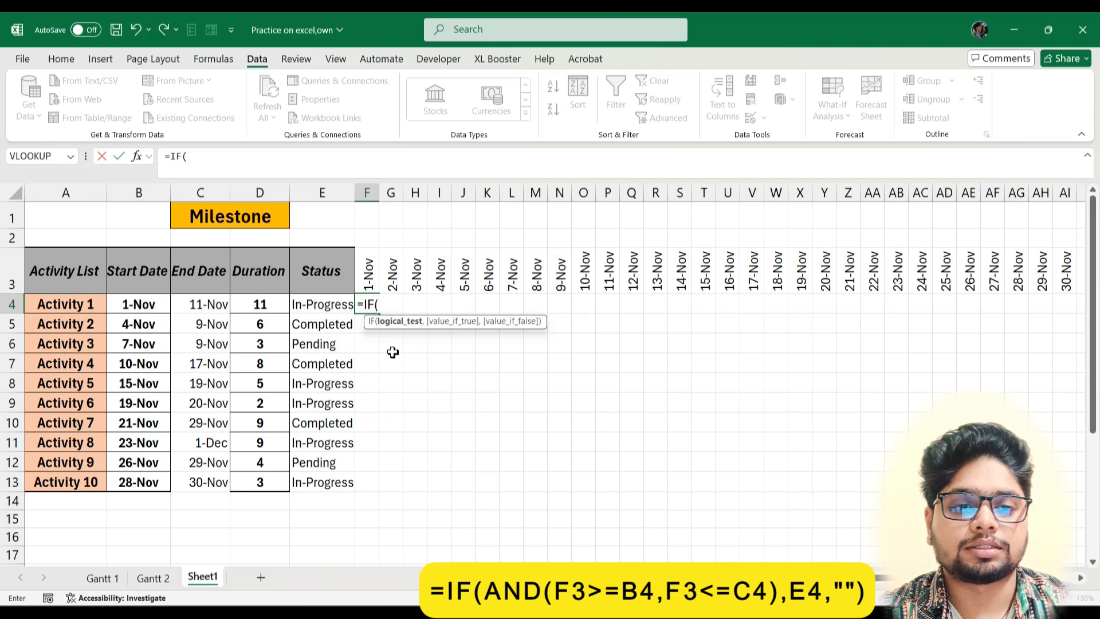
pyautogui.write('and')
pyautogui.press('Tab')
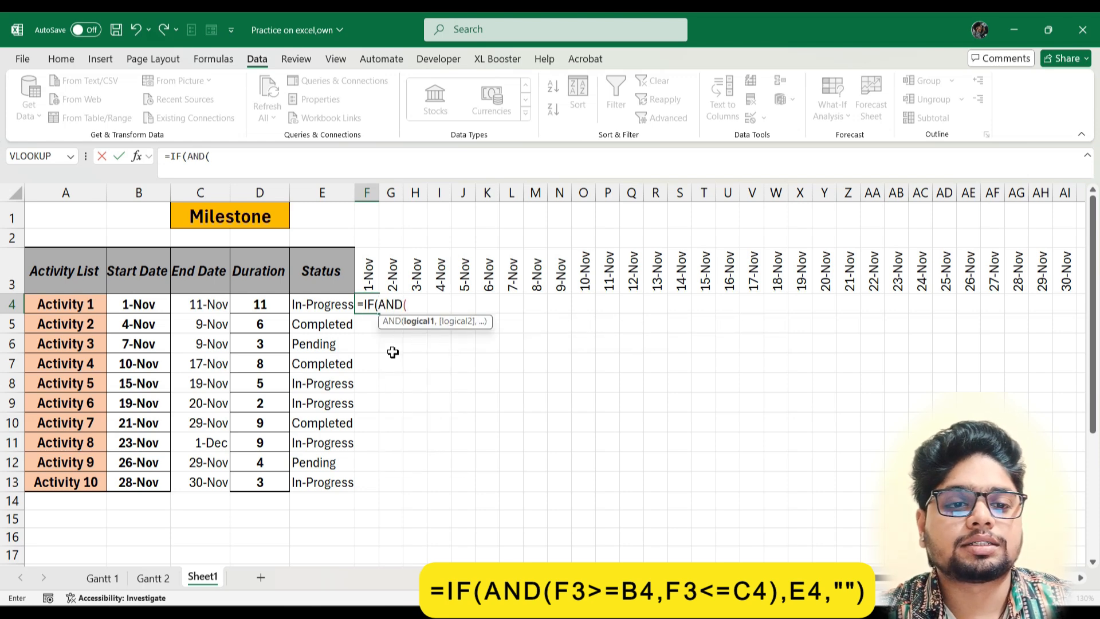
pyautogui.click(368, 269)
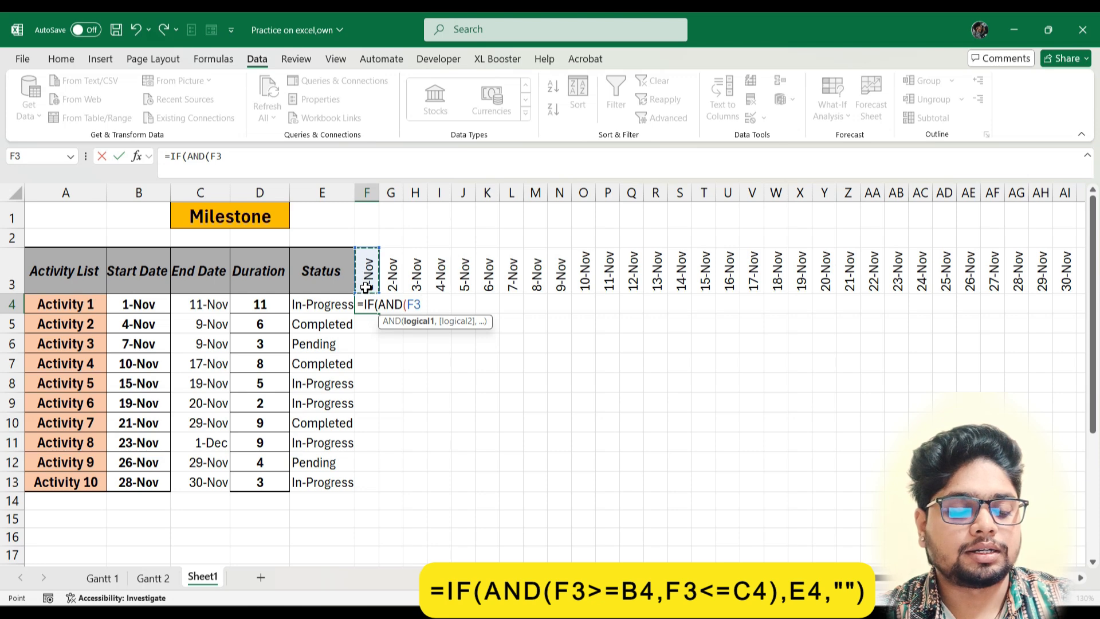
pyautogui.write('>')
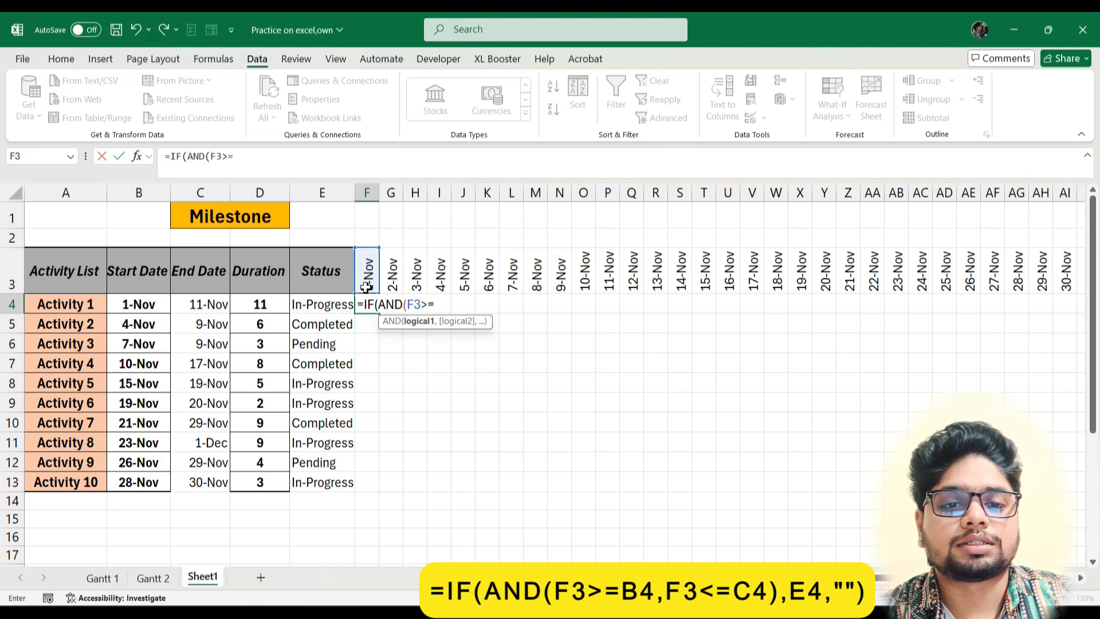
pyautogui.write('=')
pyautogui.click(146, 306)
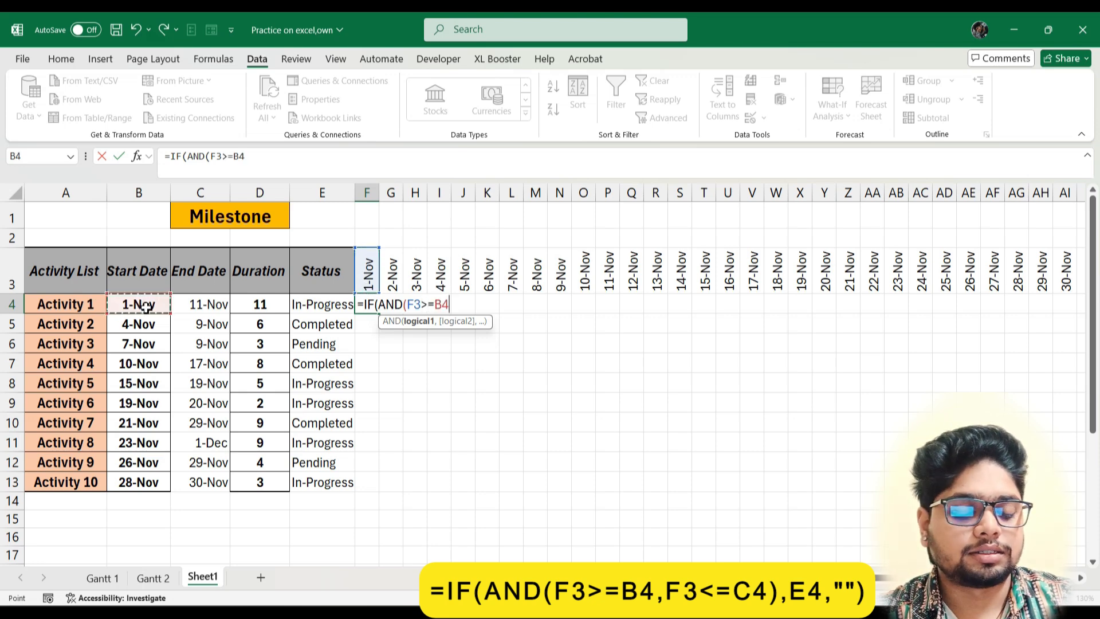
# Step: Add F3<=C4 as the second AND condition in the F4 formula and close the logical test
pyautogui.write(',')
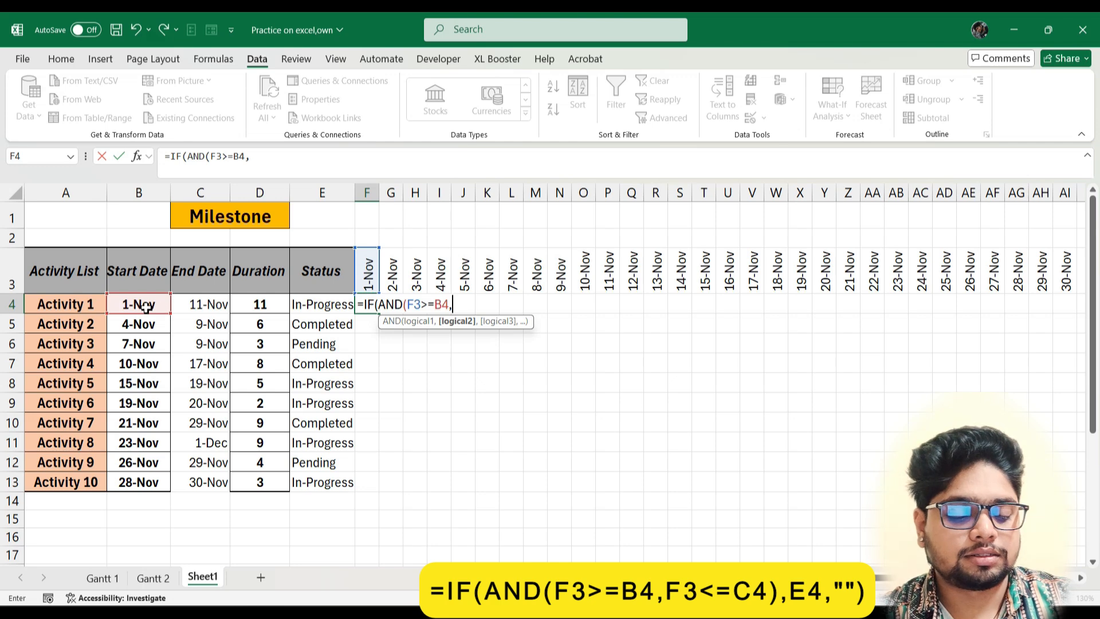
pyautogui.click(370, 269)
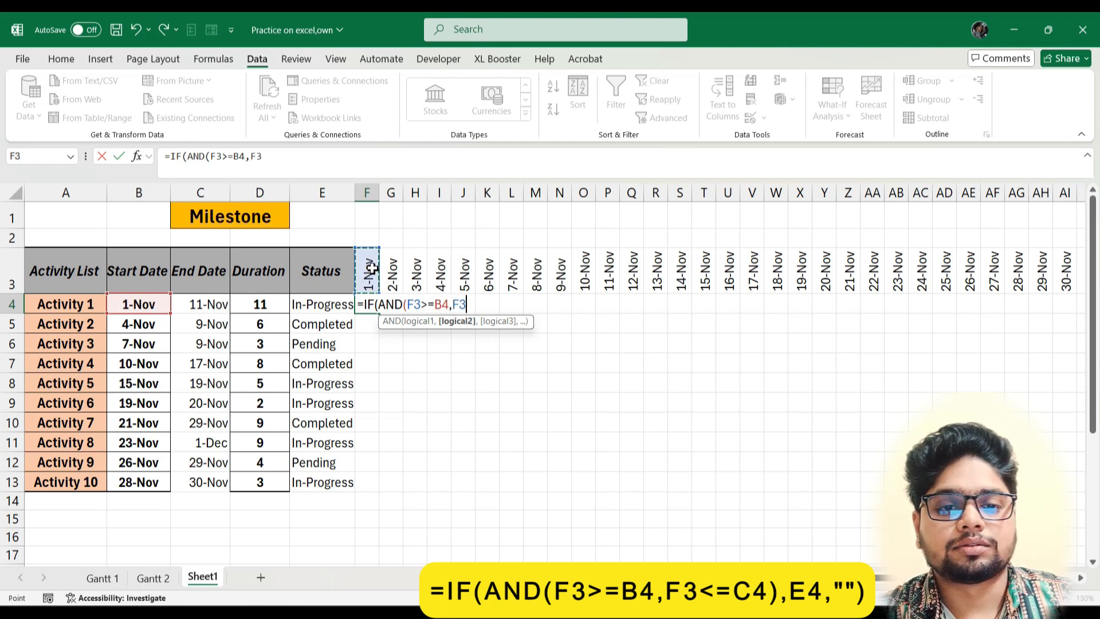
pyautogui.write('<=')
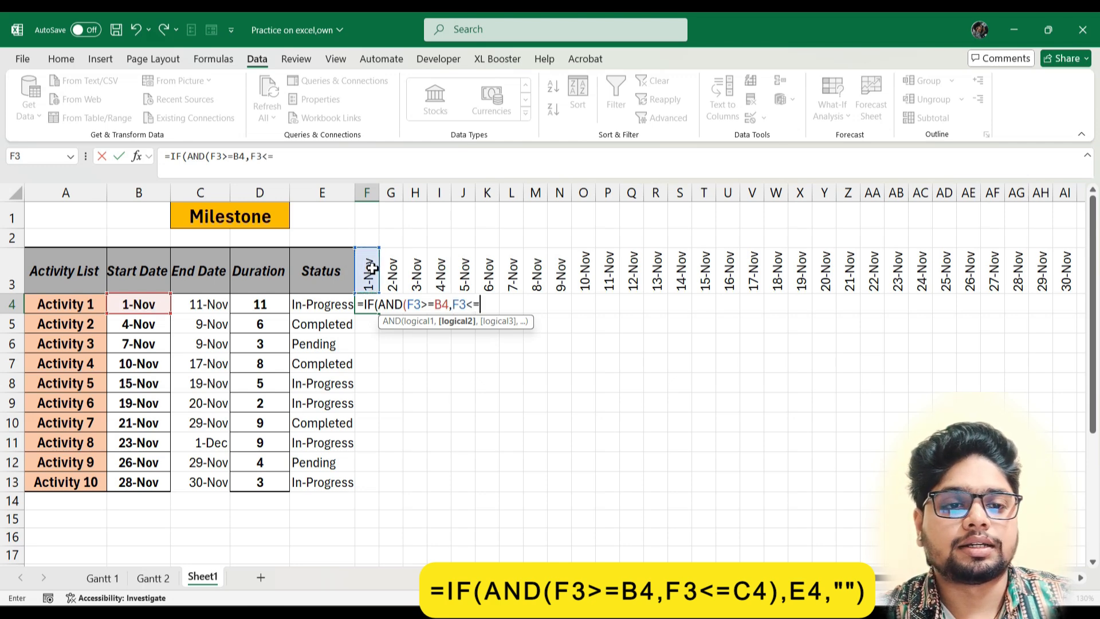
pyautogui.click(207, 306)
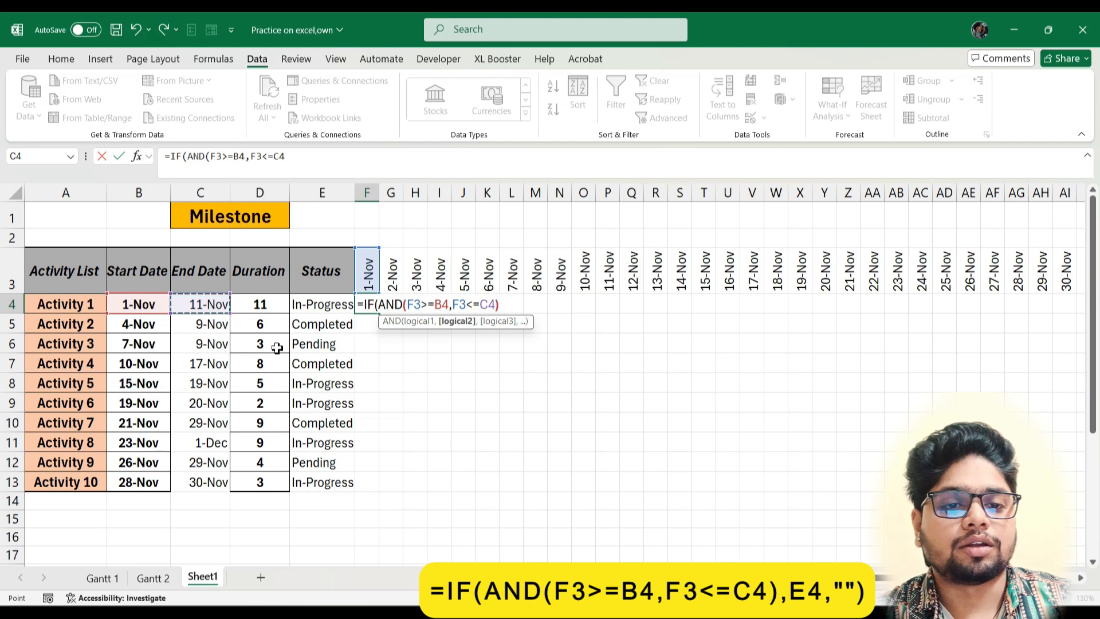
pyautogui.write('),')
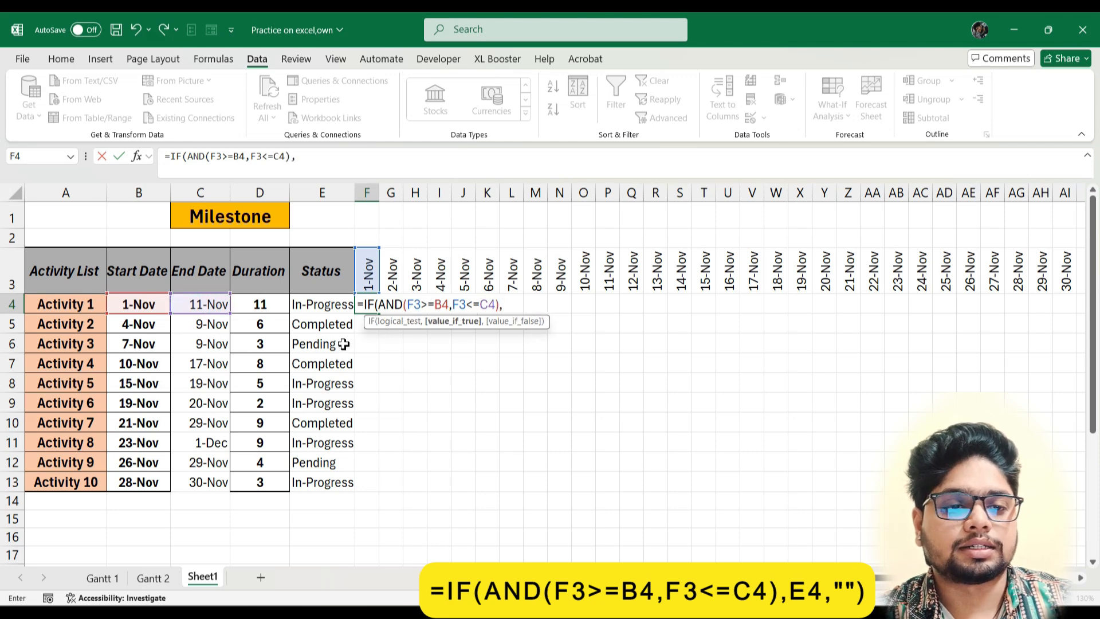
# Step: Finish the F4 formula so it returns the status in E4 when true and an empty string ("") otherwise
pyautogui.click(330, 305)
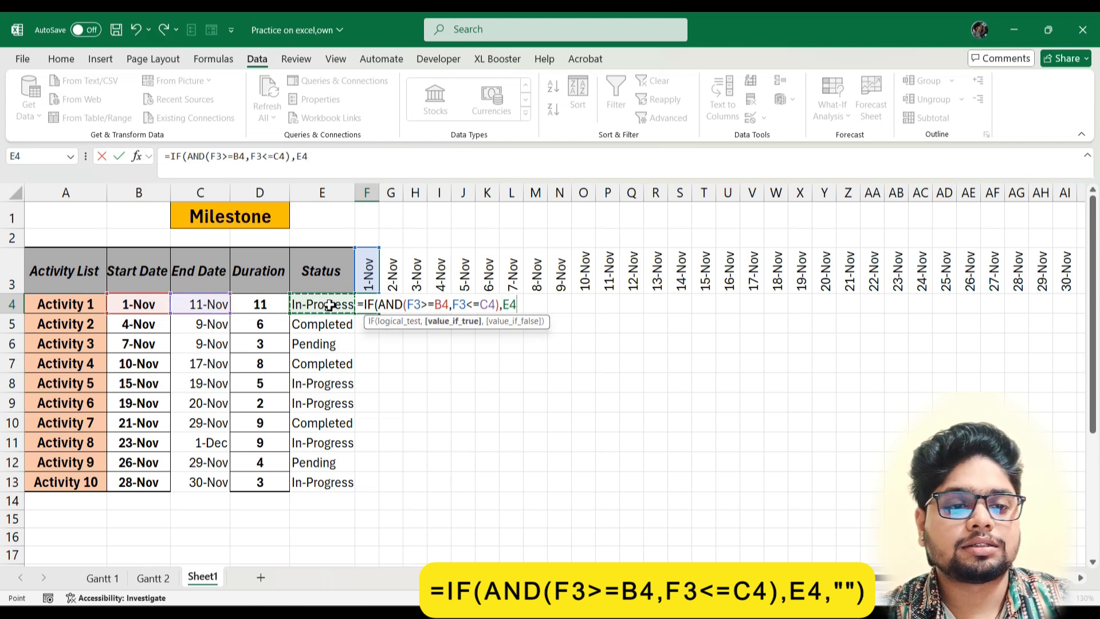
pyautogui.write(',')
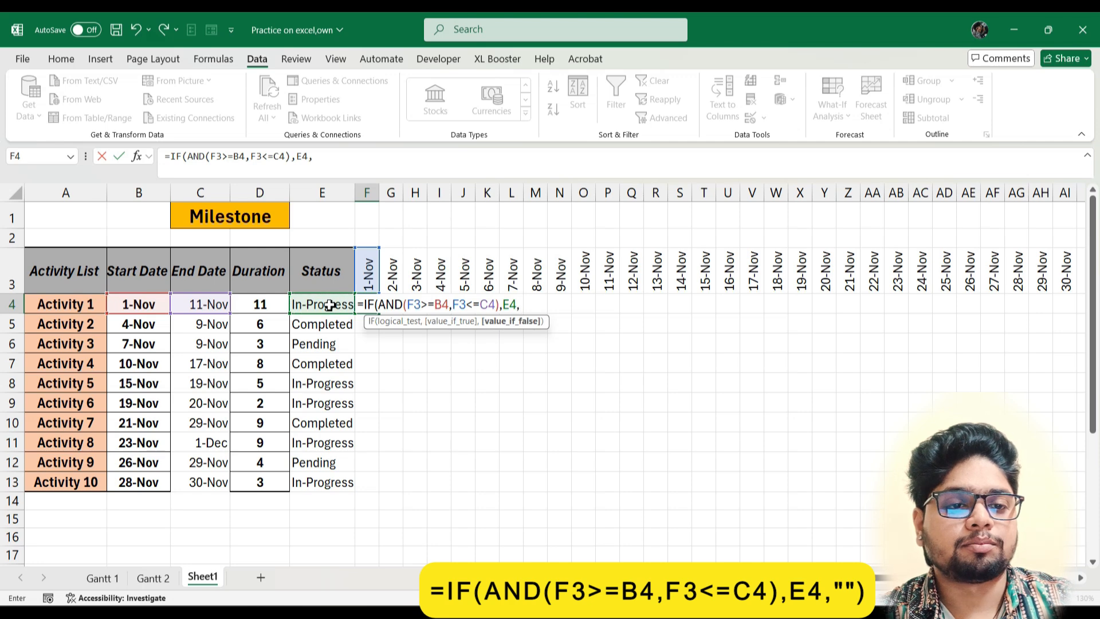
pyautogui.write('""')
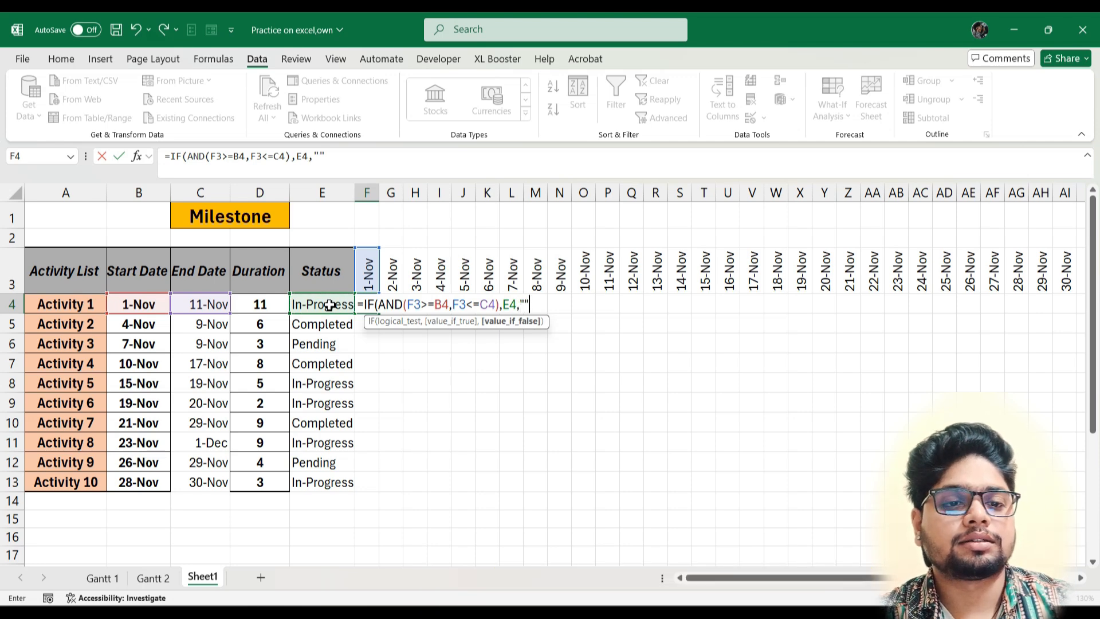
pyautogui.write('"')
pyautogui.press('Return')
pyautogui.press('Return')
# Step: Fill the F4 formula across row 4 to the 30-Nov column and check the references in the copied cells
pyautogui.click(367, 305)
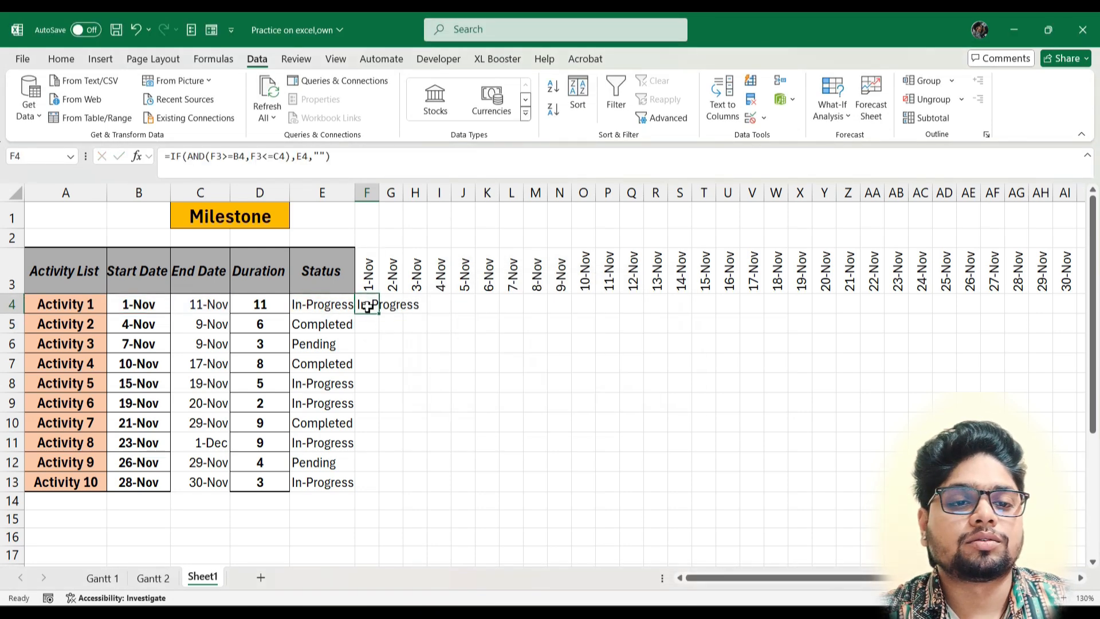
pyautogui.moveTo(379, 313); pyautogui.dragTo(1079, 330)
pyautogui.click(535, 304)
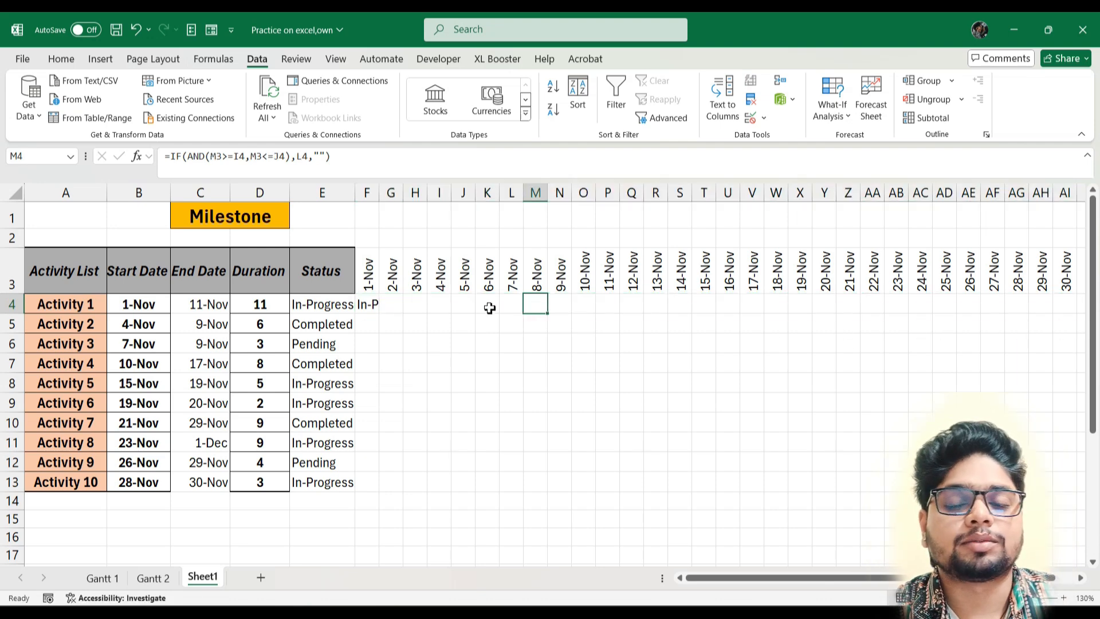
pyautogui.click(438, 304)
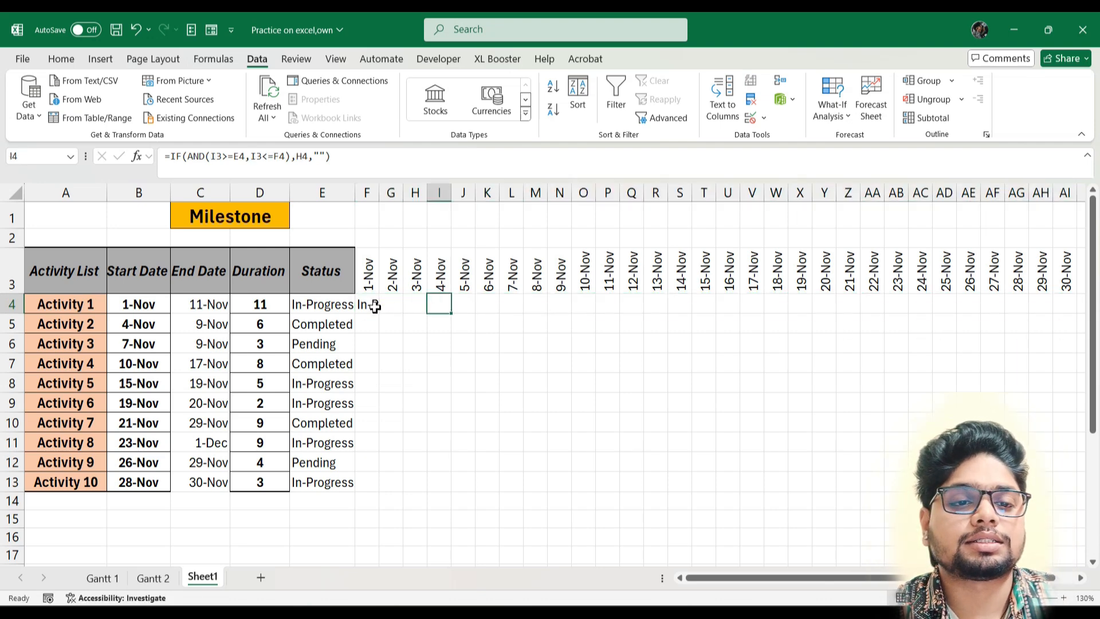
pyautogui.click(421, 304)
pyautogui.click(484, 306)
pyautogui.click(424, 308)
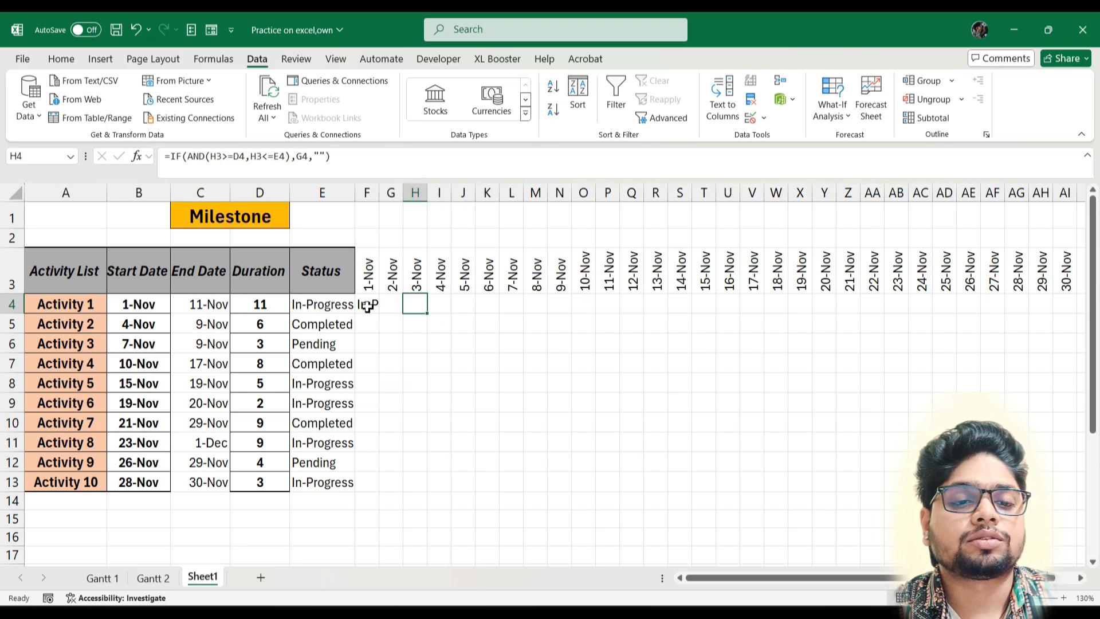
# Step: In the F4 formula, lock the row of both date header references by changing F3 to F$3
pyautogui.click(367, 307)
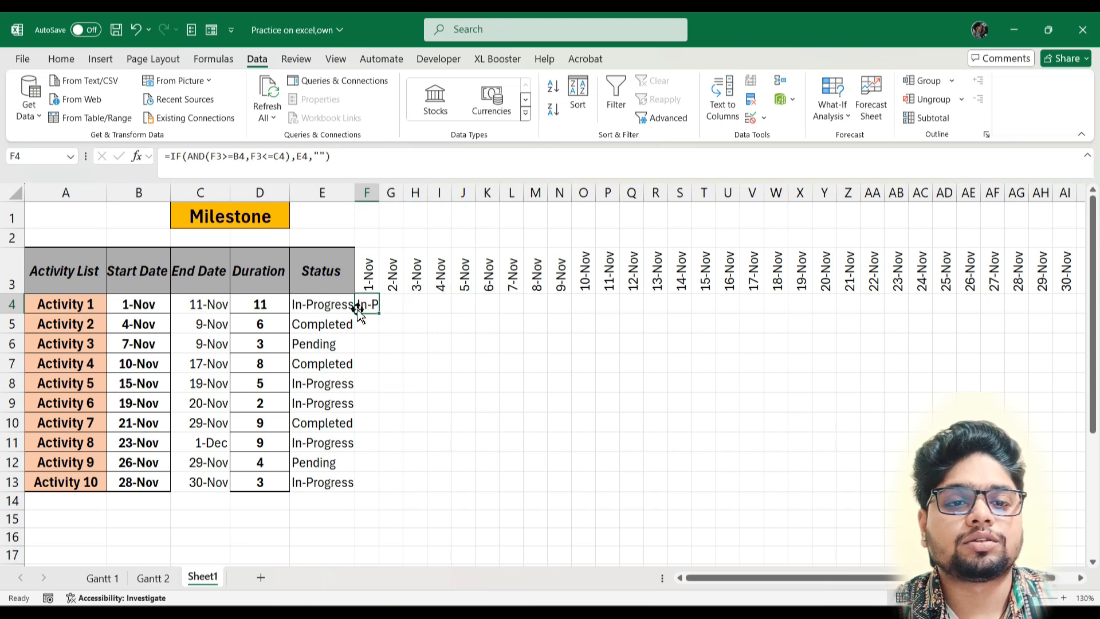
pyautogui.click(216, 157)
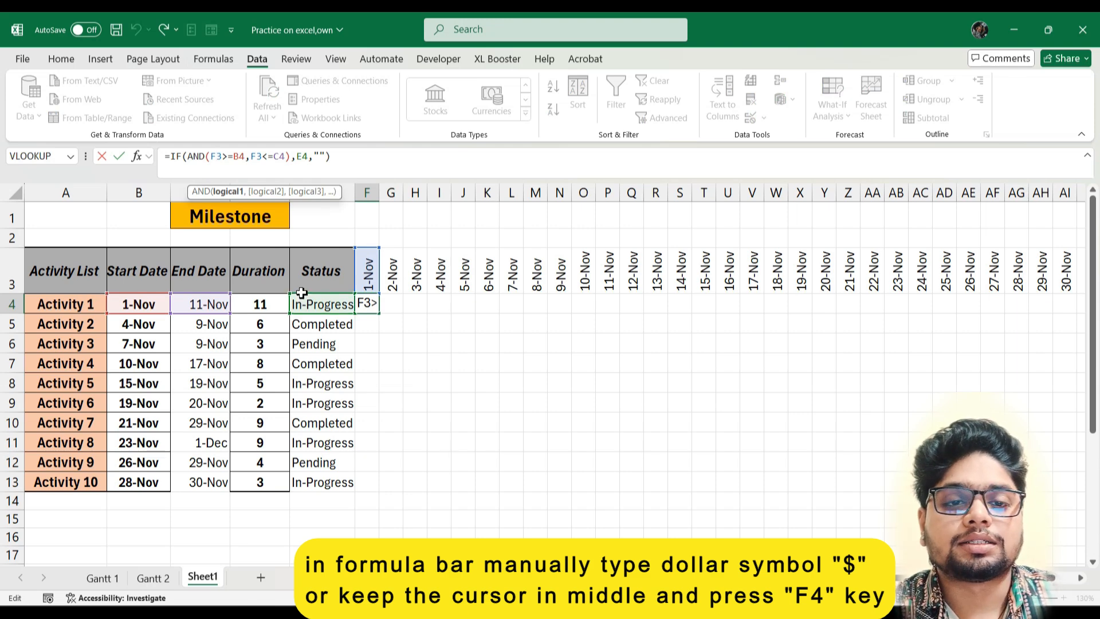
pyautogui.press('F4')
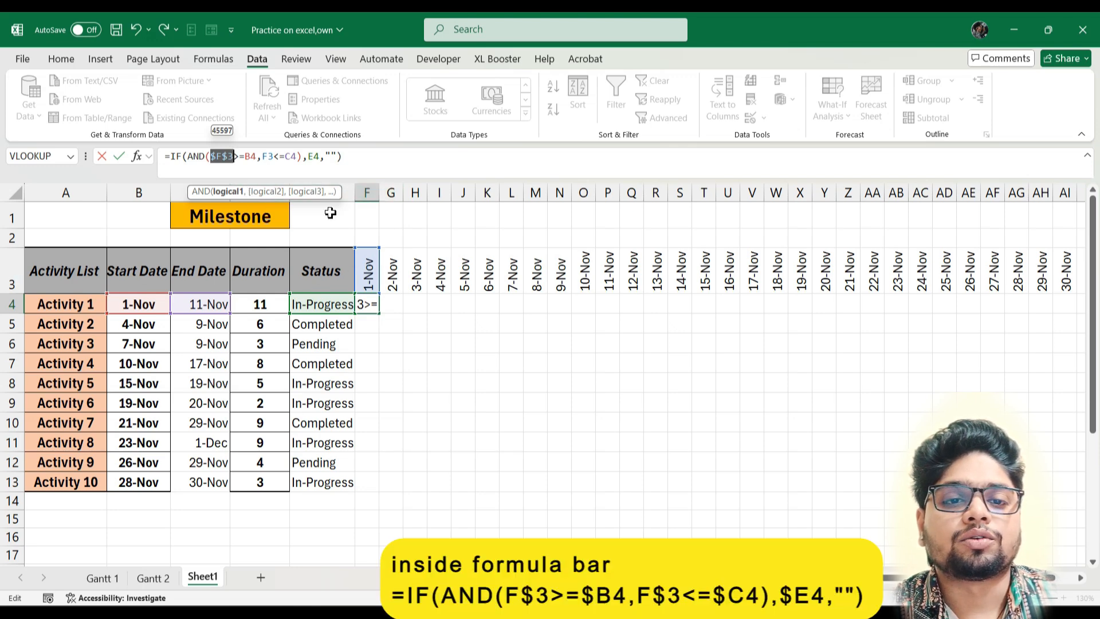
pyautogui.press('F4')
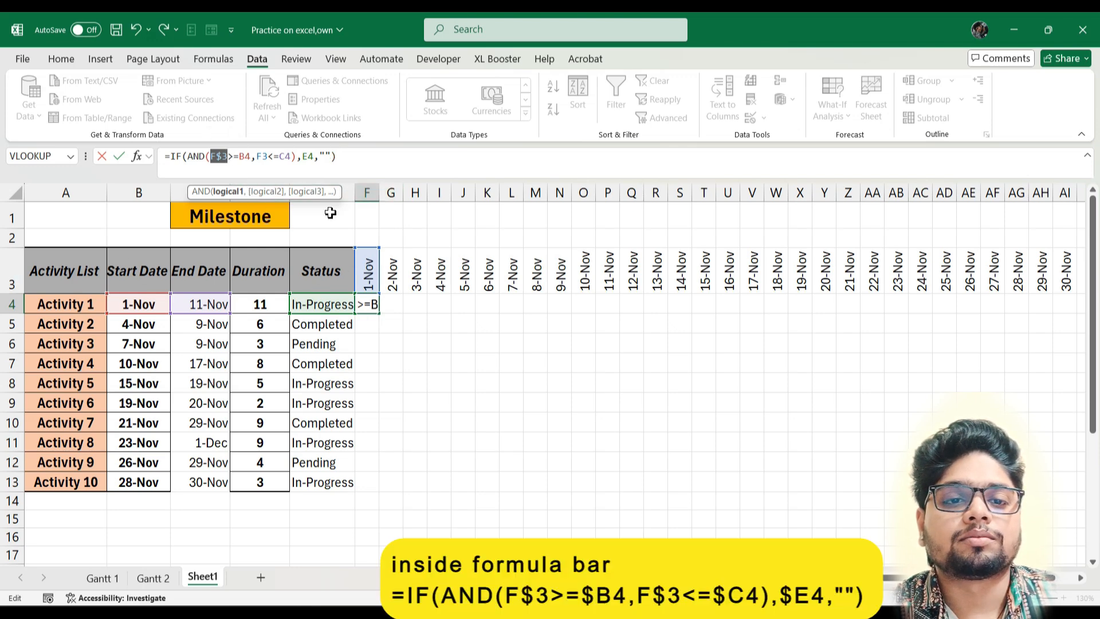
pyautogui.click(269, 159)
pyautogui.press('F4')
pyautogui.press('F4')
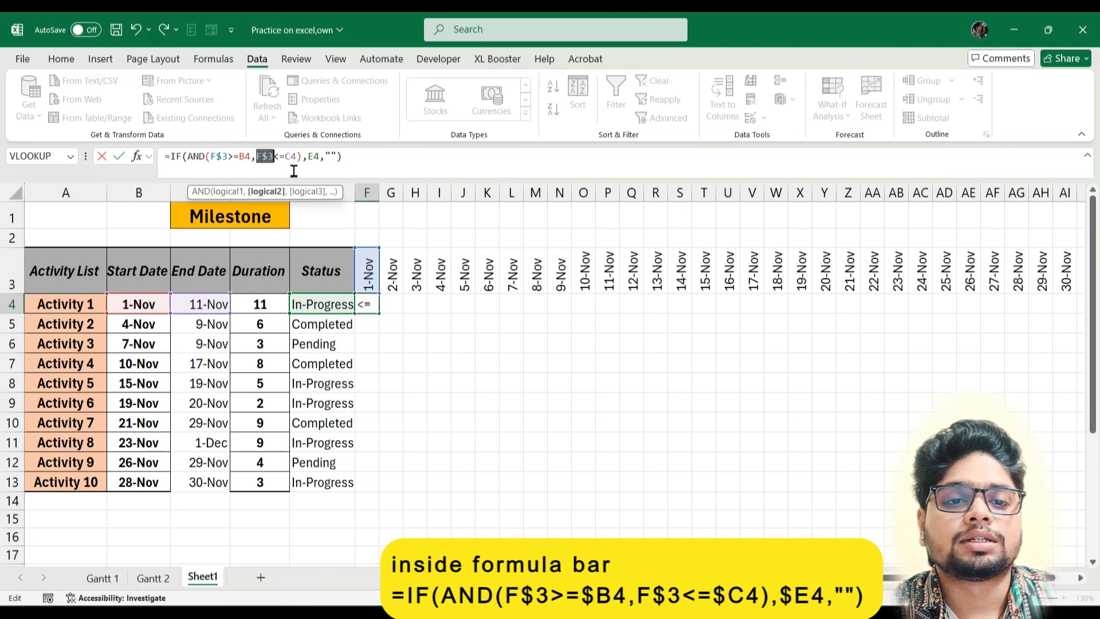
# Step: Lock the column of the start and end date references in the F4 formula as $B4 and $C4
pyautogui.click(245, 158)
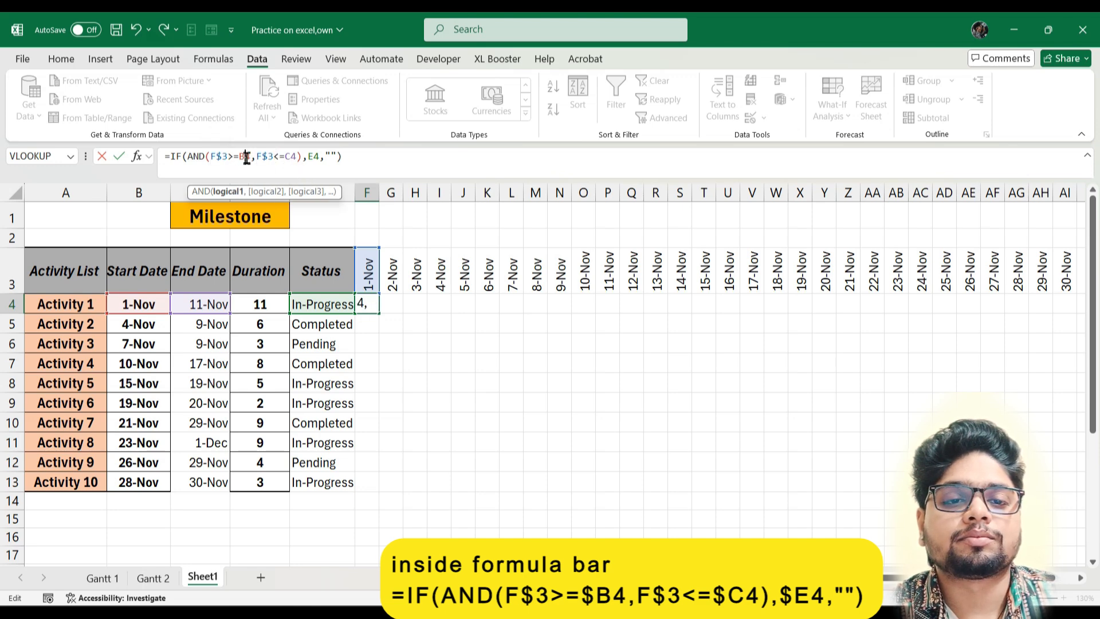
pyautogui.press('F4')
pyautogui.press('F4')
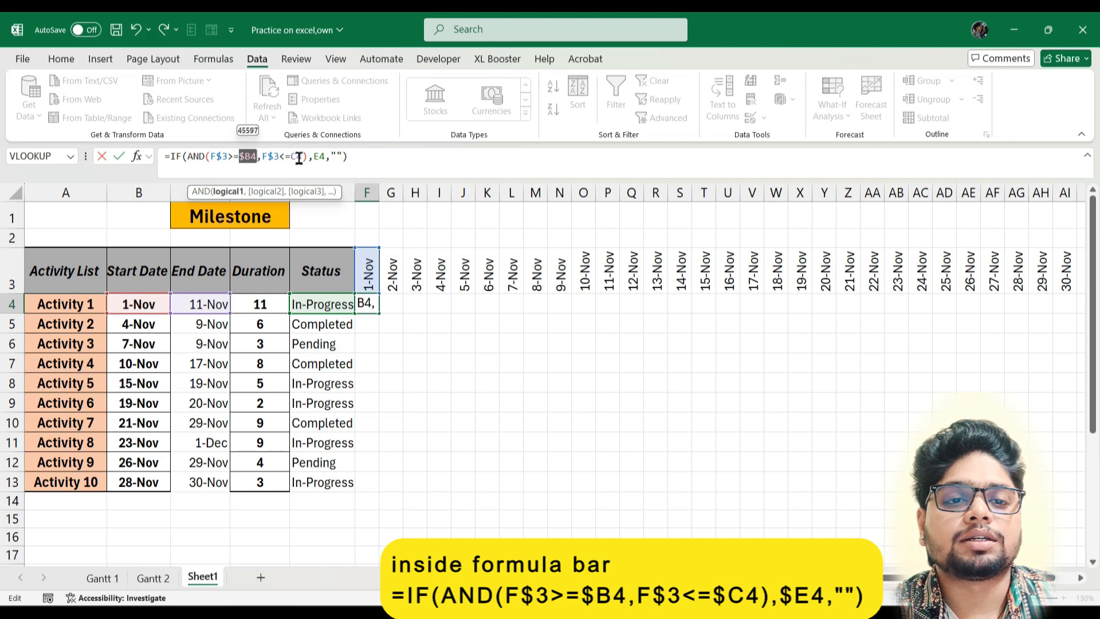
pyautogui.click(298, 157)
pyautogui.press('F4')
pyautogui.press('F4')
pyautogui.press('F4')
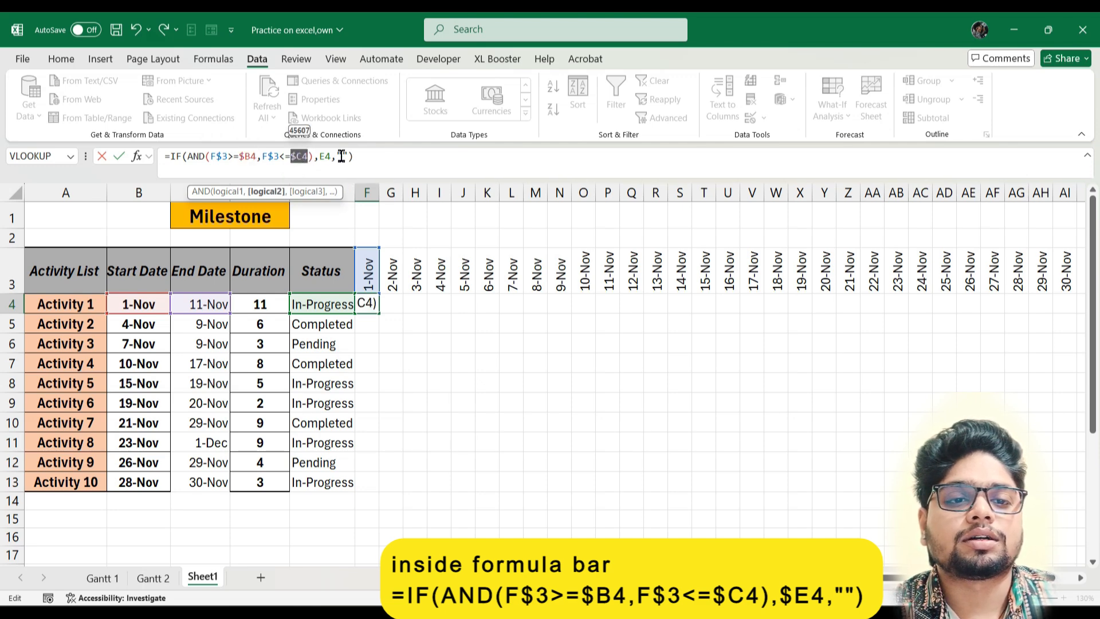
# Step: Lock the status reference in the F4 formula as $E4 and fill the formula over all activities and dates, F4:AI13
pyautogui.click(329, 157)
pyautogui.press('F4')
pyautogui.press('F4')
pyautogui.press('F4')
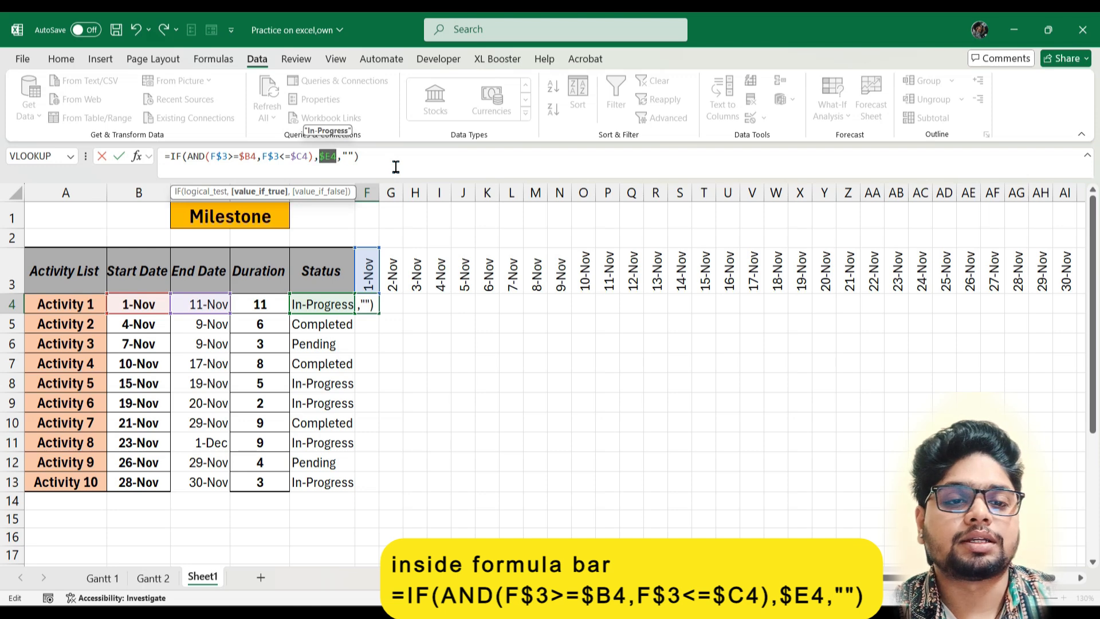
pyautogui.press('Return')
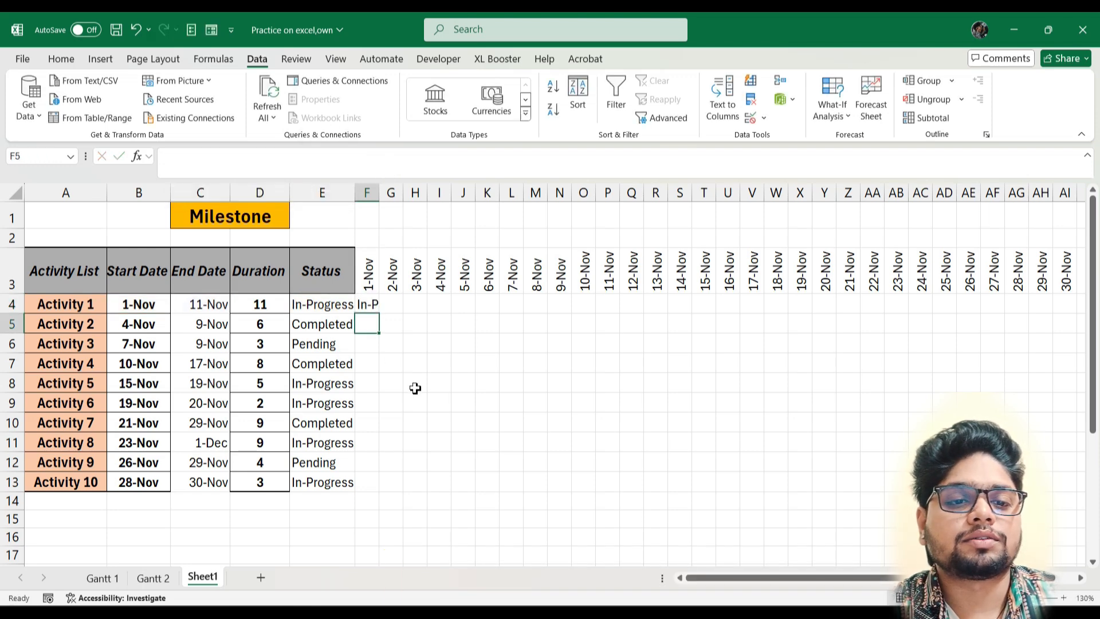
pyautogui.click(366, 304)
pyautogui.moveTo(378, 313); pyautogui.dragTo(1077, 493)
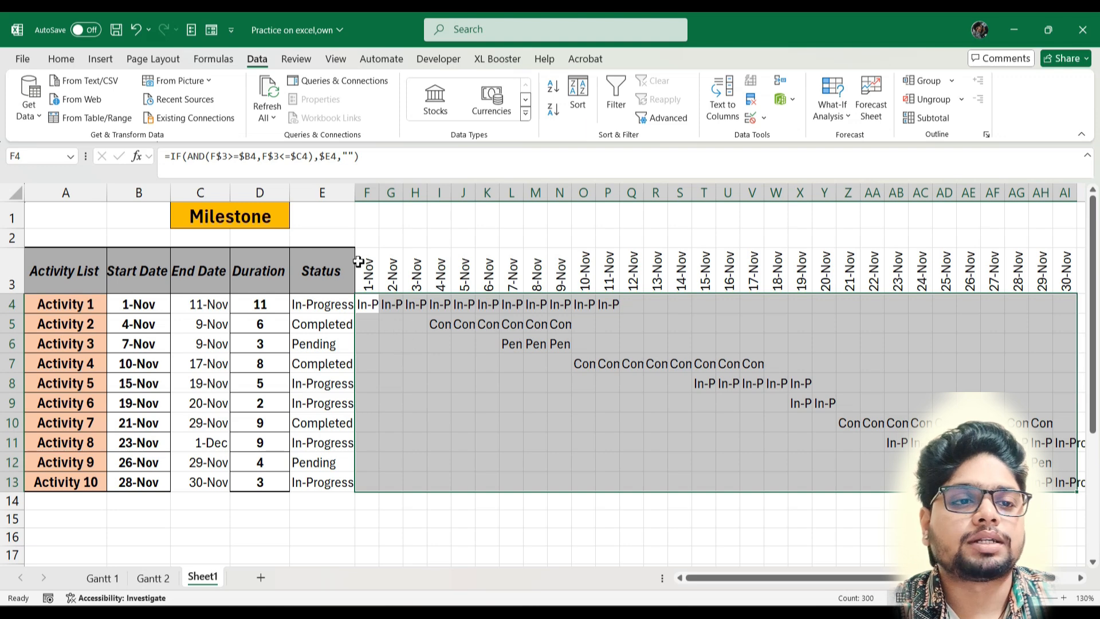
# Step: Start an Equal To highlight rule for the date grid F4:AI13 that matches the text "completed"
pyautogui.click(61, 58)
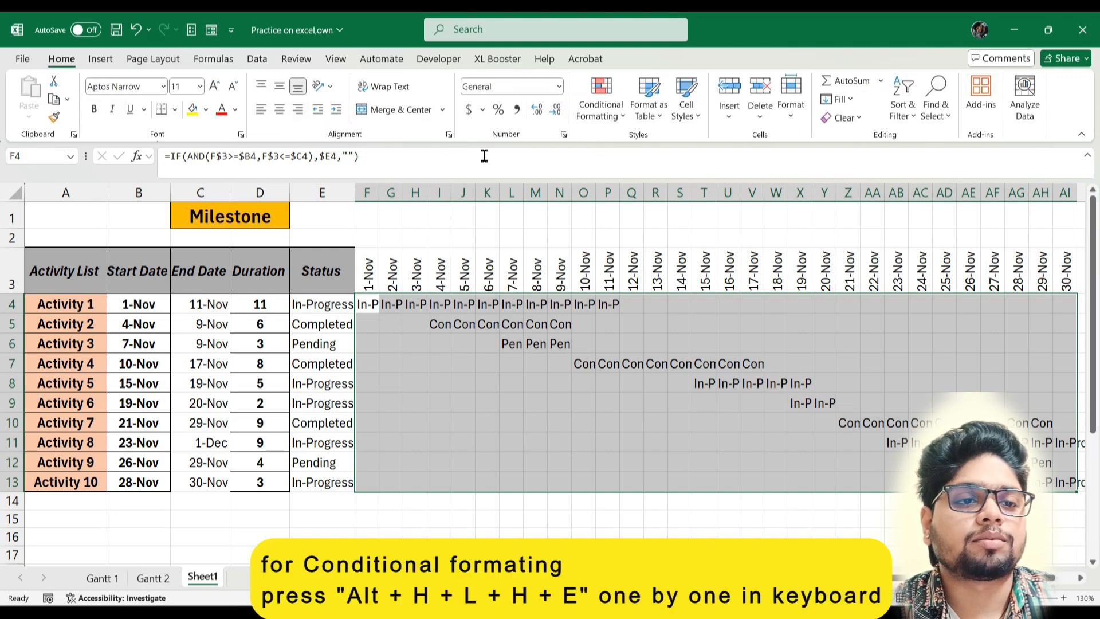
pyautogui.click(621, 116)
pyautogui.click(623, 120)
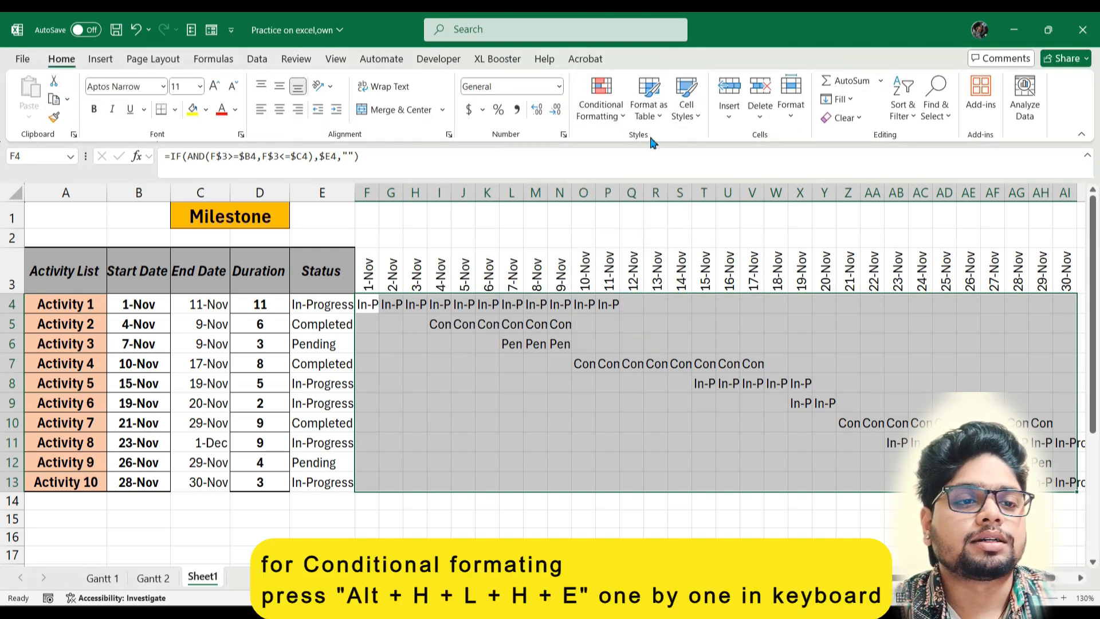
pyautogui.click(616, 117)
pyautogui.moveTo(627, 154)
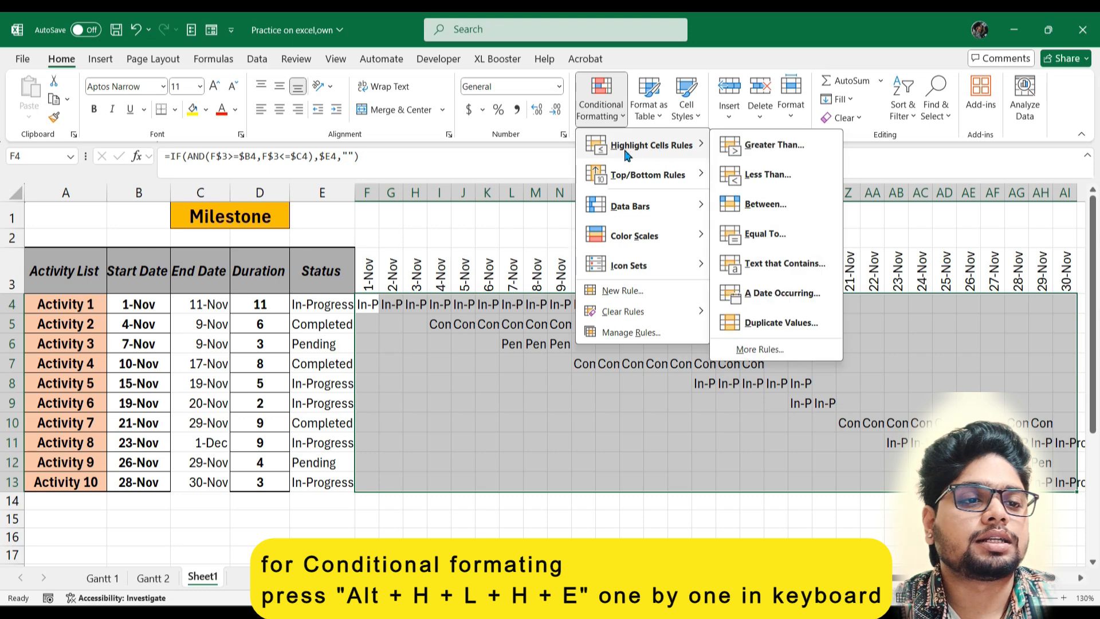
pyautogui.click(781, 232)
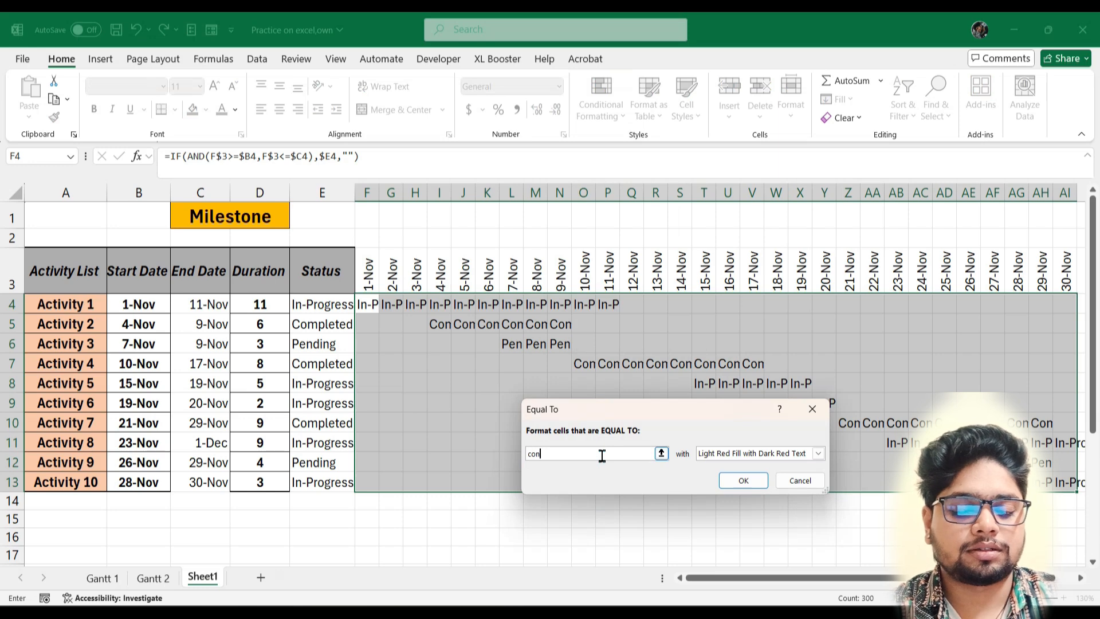
pyautogui.write('ed')
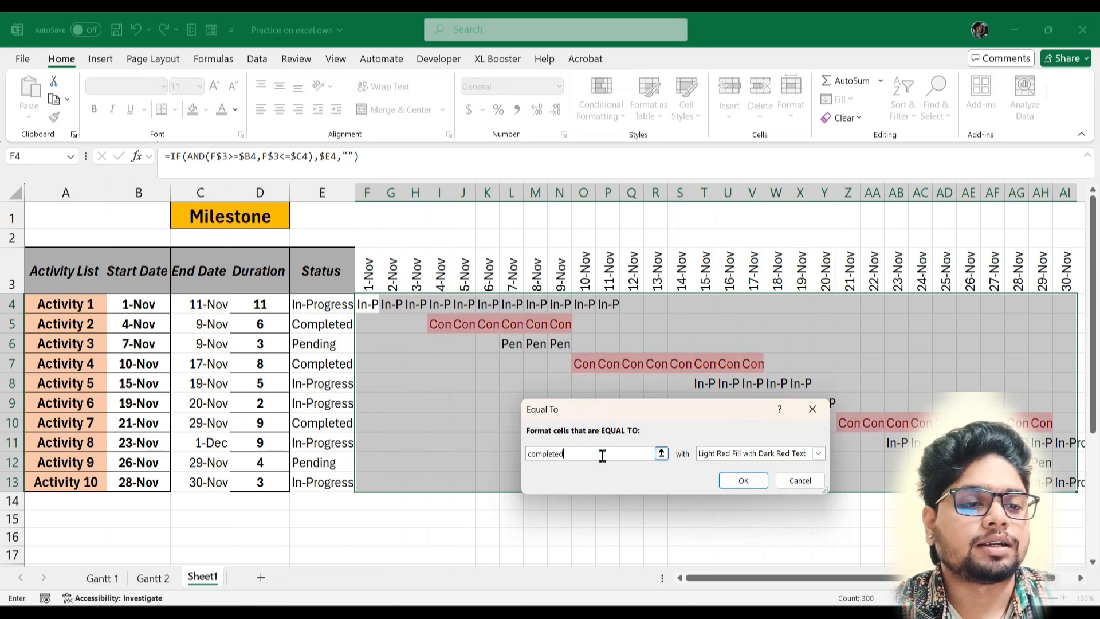
# Step: Give the "completed" rule a custom format with a solid green fill and apply it
pyautogui.click(817, 454)
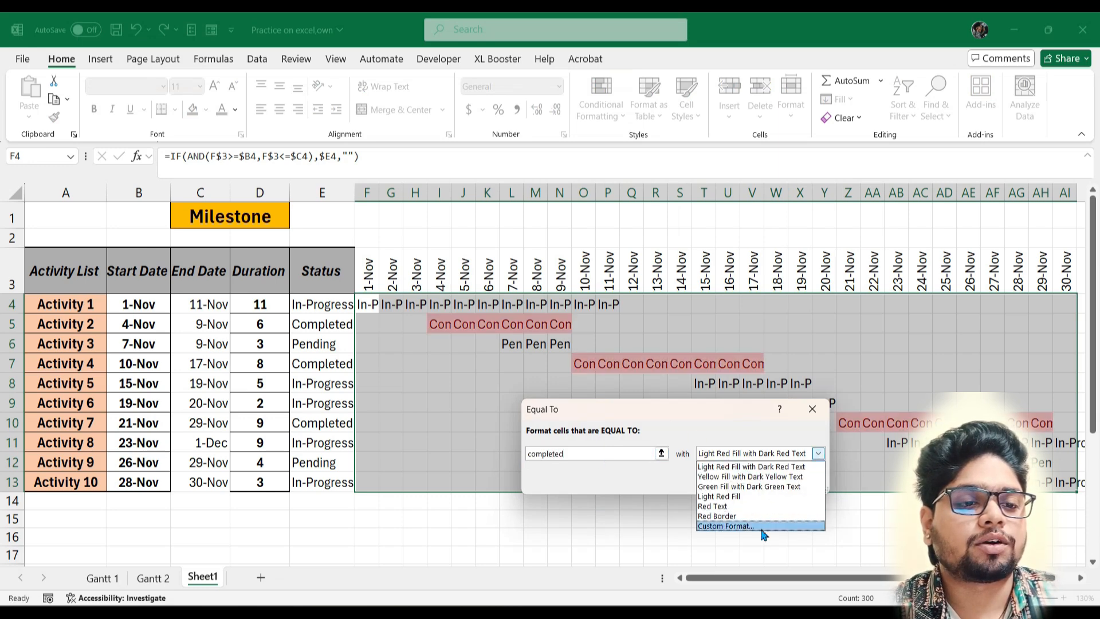
pyautogui.click(733, 526)
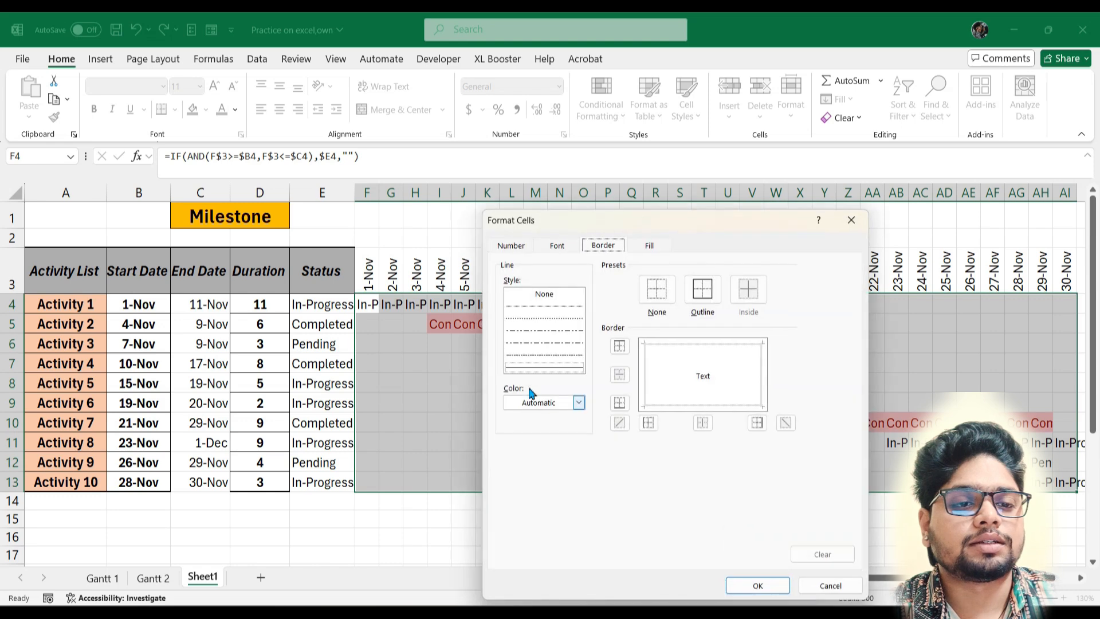
pyautogui.click(647, 248)
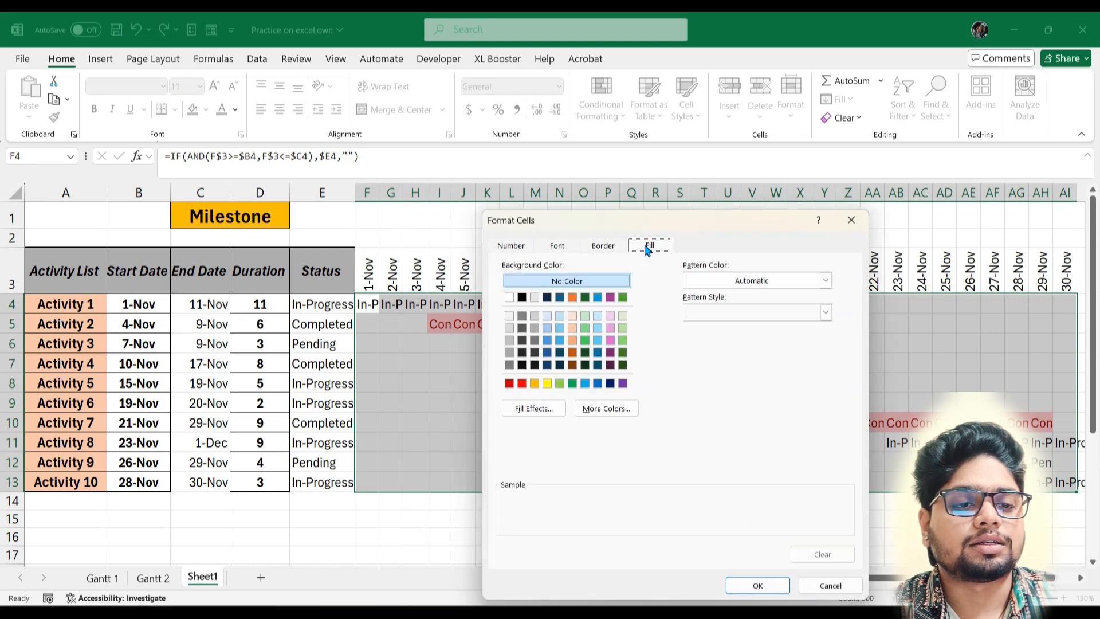
pyautogui.click(572, 383)
pyautogui.click(758, 584)
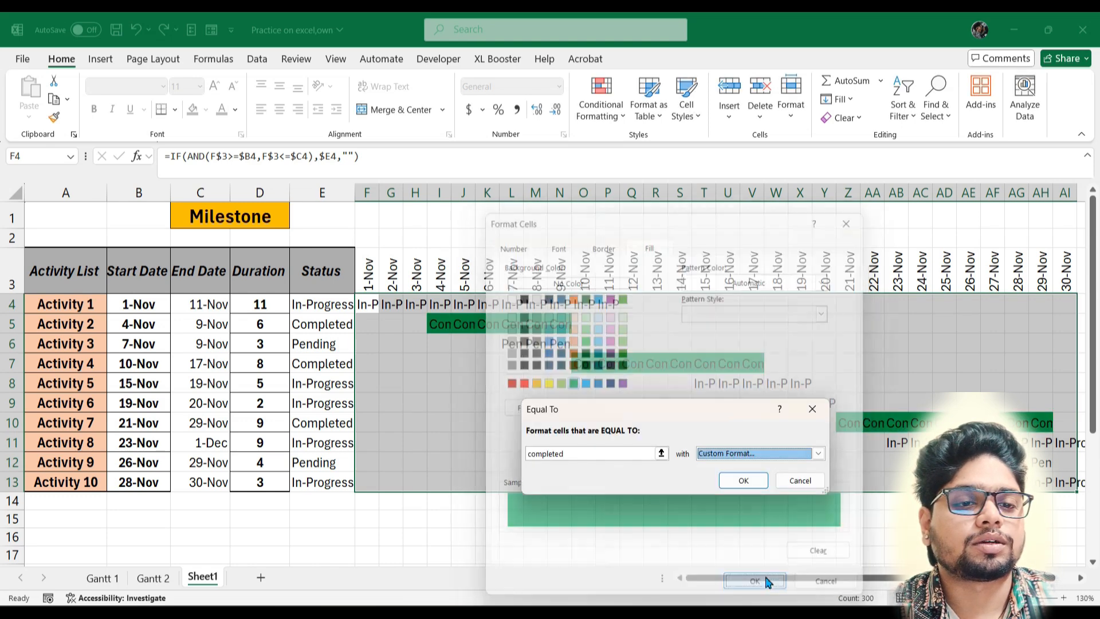
pyautogui.click(740, 479)
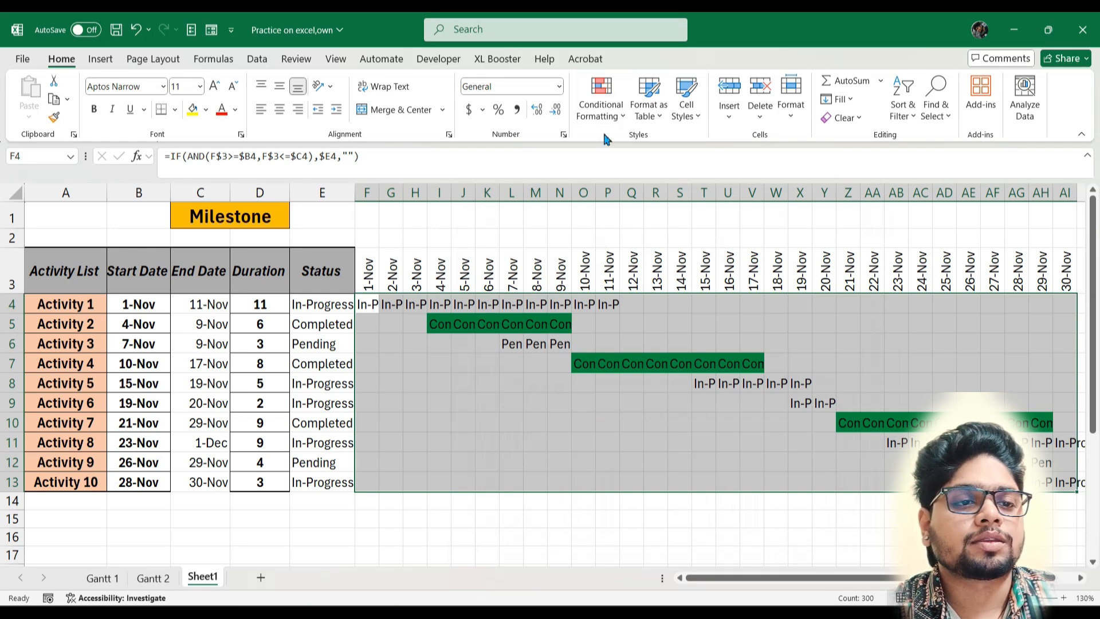
# Step: Add an Equal To highlight rule to F4:AI13 that formats "in-progress" cells with a custom yellow fill
pyautogui.click(600, 97)
pyautogui.moveTo(647, 146)
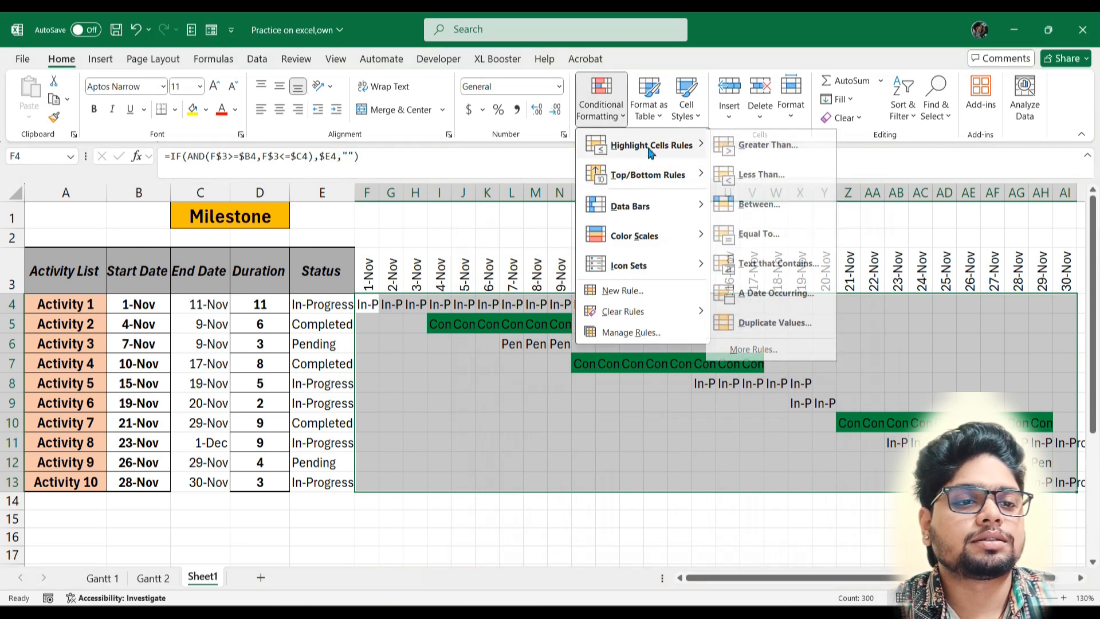
pyautogui.click(783, 235)
pyautogui.write('in-pro')
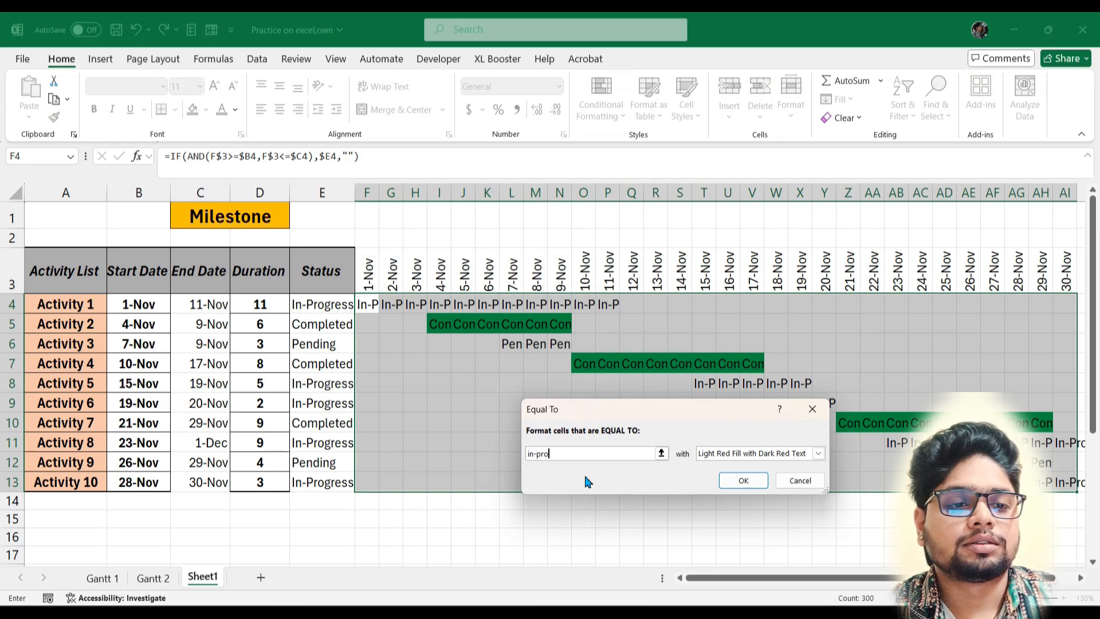
pyautogui.write('gress')
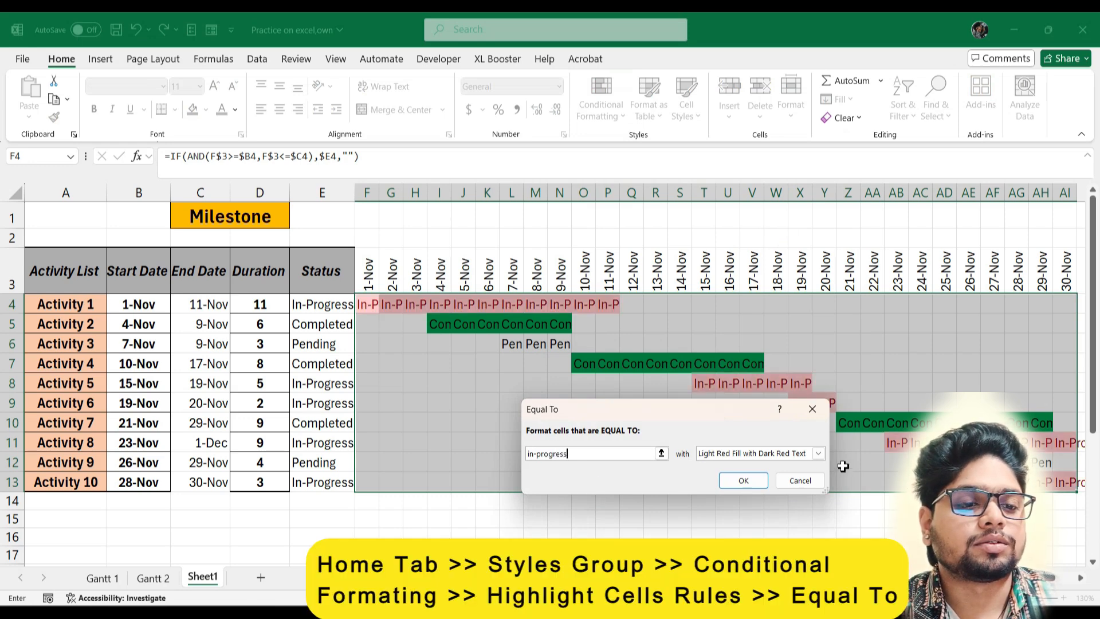
pyautogui.click(818, 453)
pyautogui.click(745, 525)
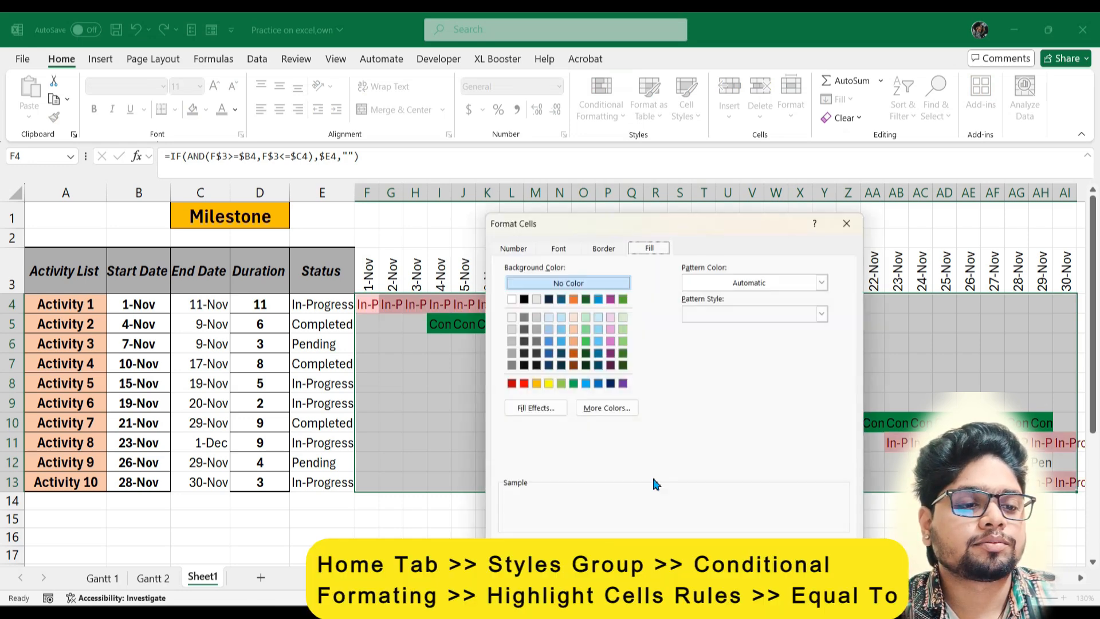
pyautogui.click(547, 383)
pyautogui.click(770, 592)
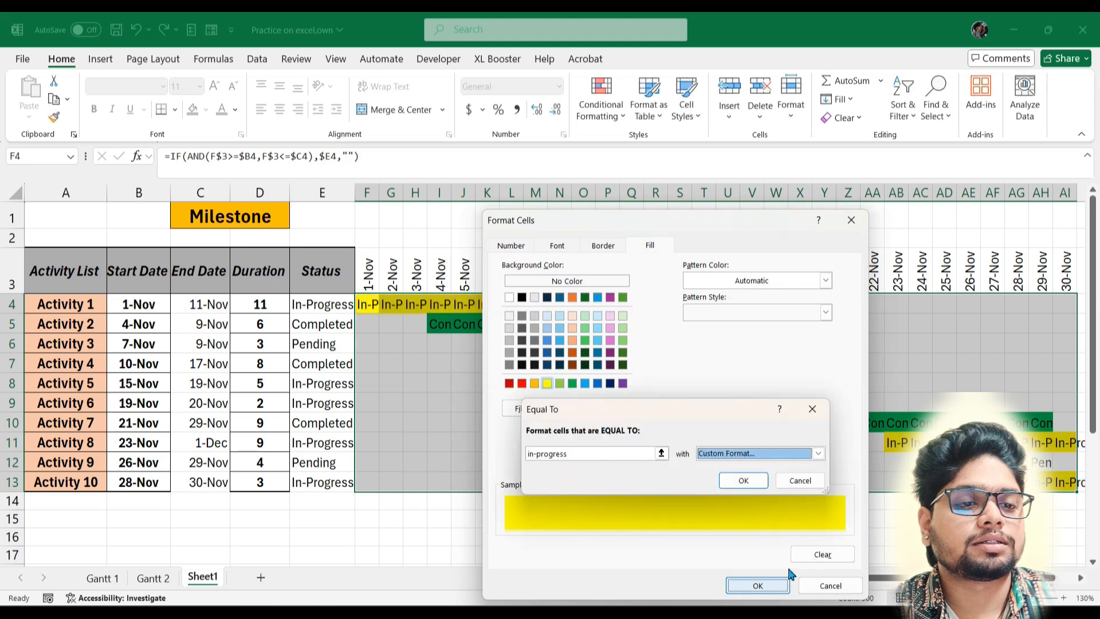
pyautogui.click(745, 480)
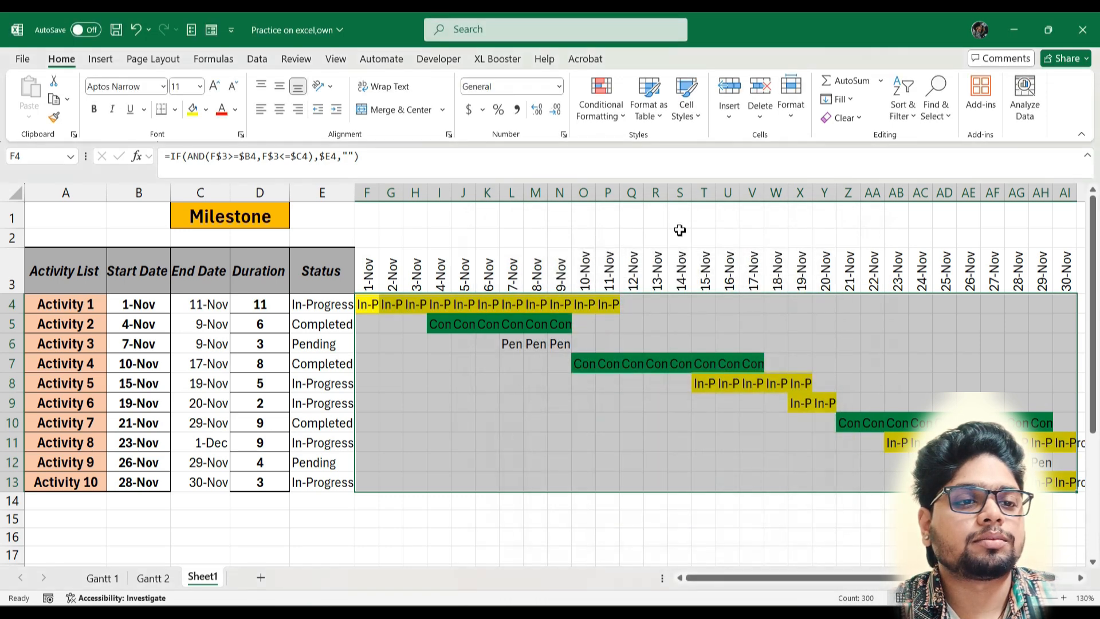
# Step: Add an Equal To highlight rule to F4:AI13 that formats "pending" cells with a custom red fill
pyautogui.click(601, 103)
pyautogui.moveTo(655, 148)
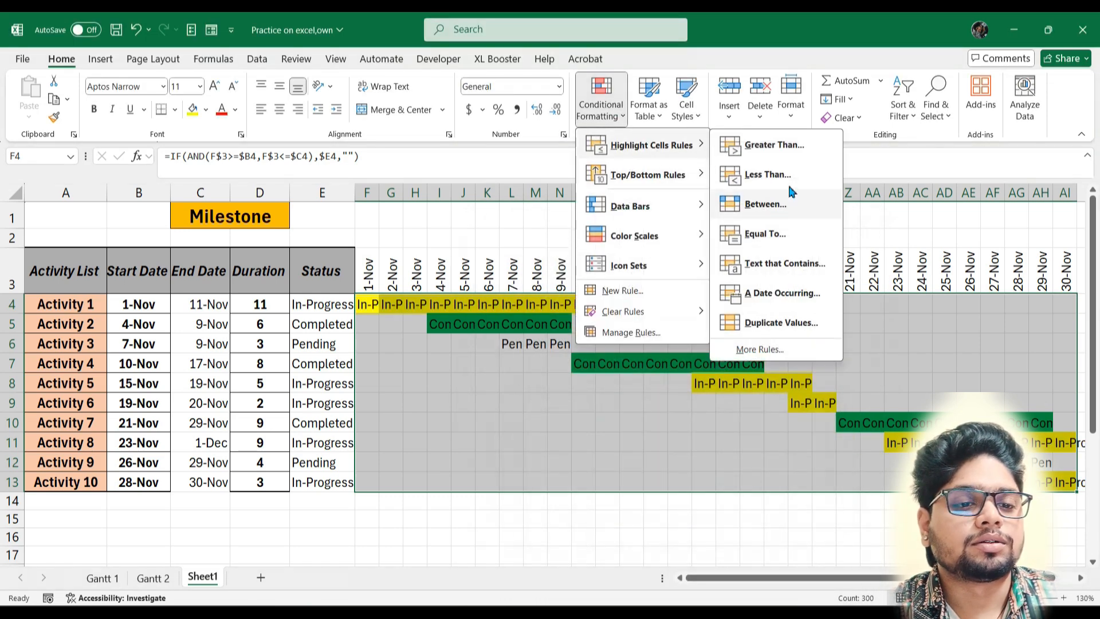
pyautogui.click(765, 233)
pyautogui.write('pendin')
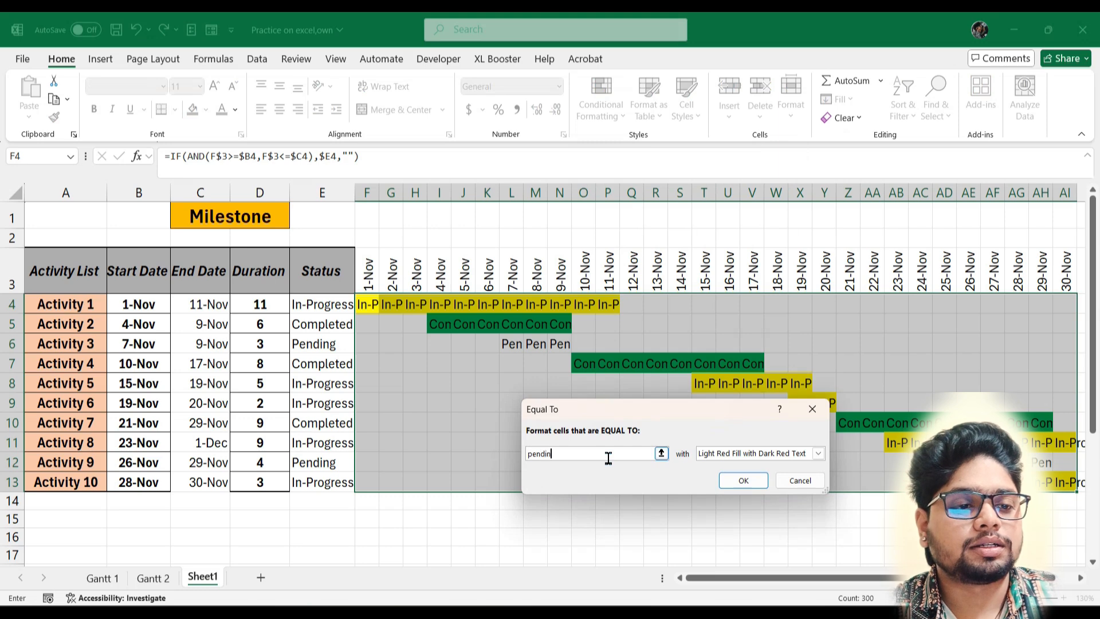
pyautogui.write('g')
pyautogui.click(817, 453)
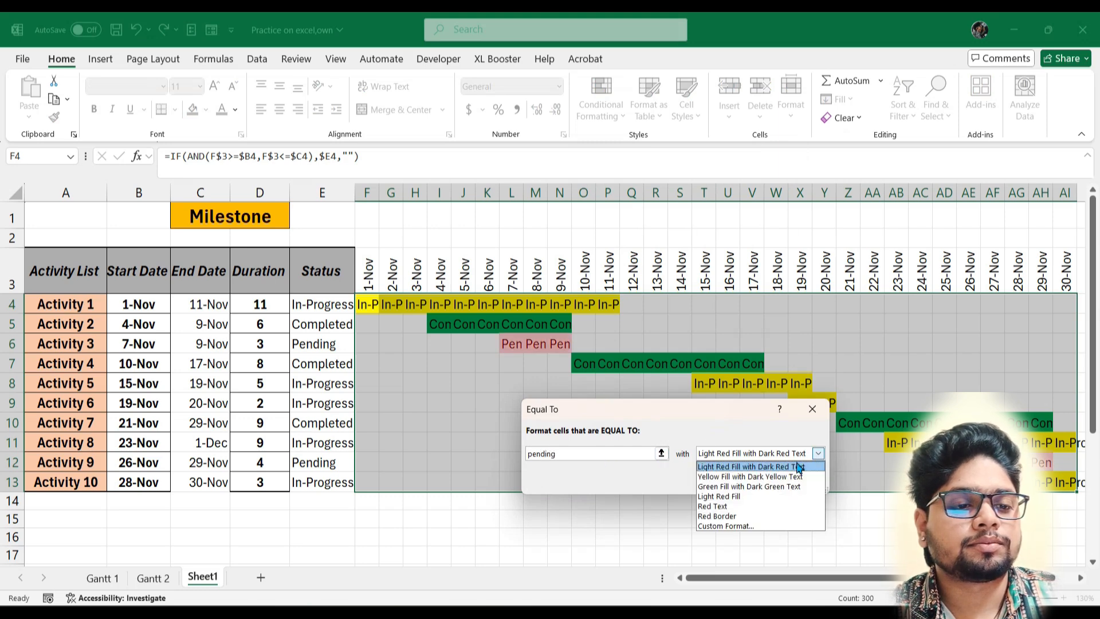
pyautogui.click(755, 526)
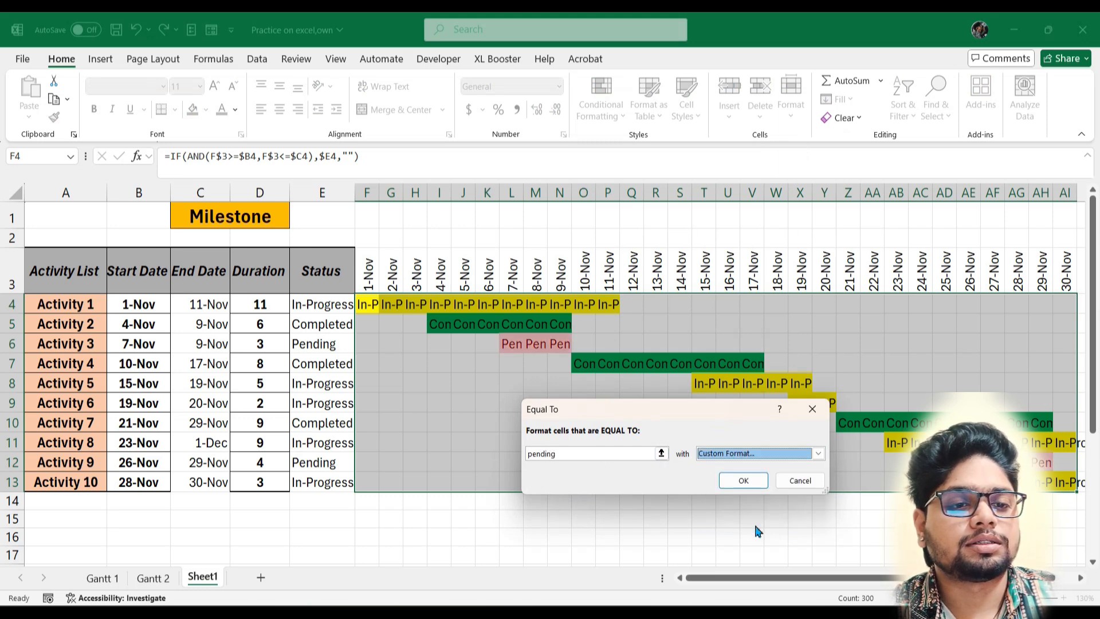
pyautogui.click(522, 383)
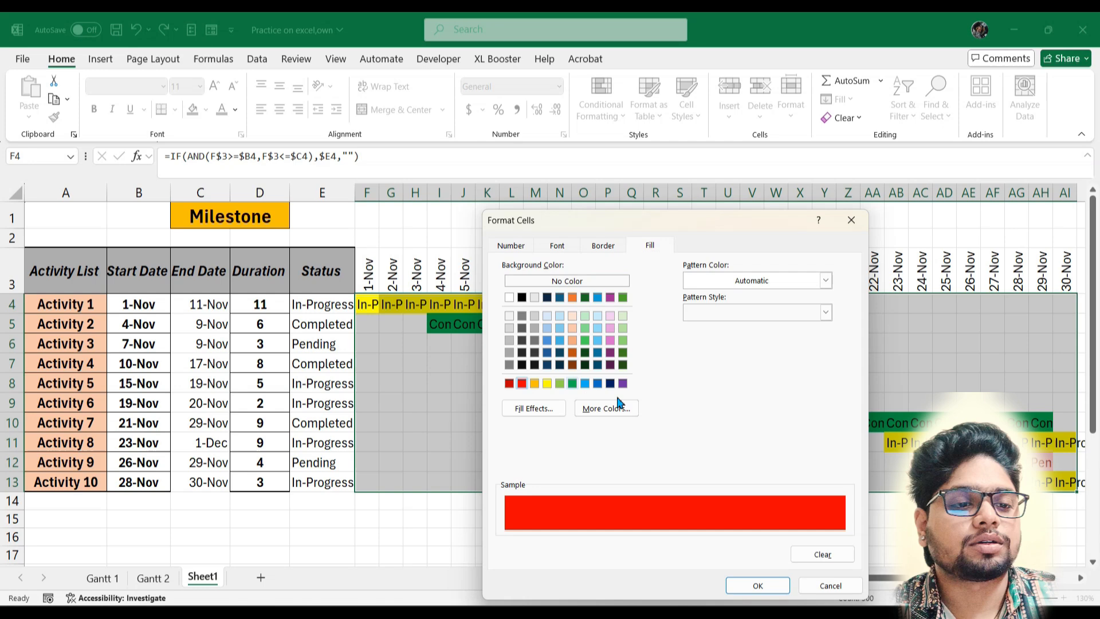
pyautogui.click(758, 585)
pyautogui.click(757, 480)
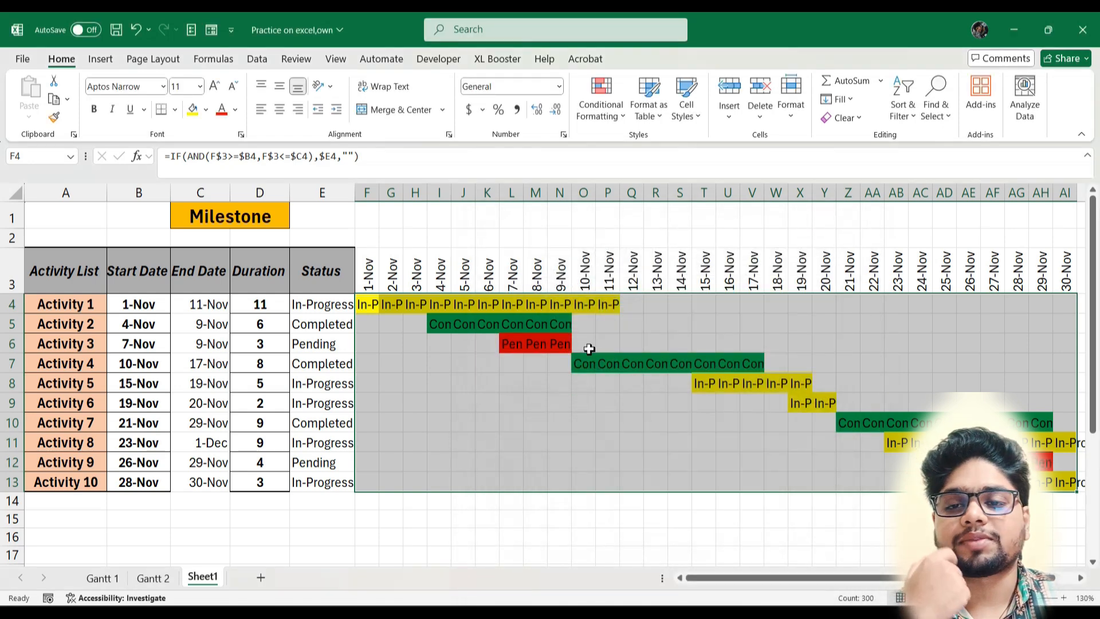
pyautogui.click(486, 321)
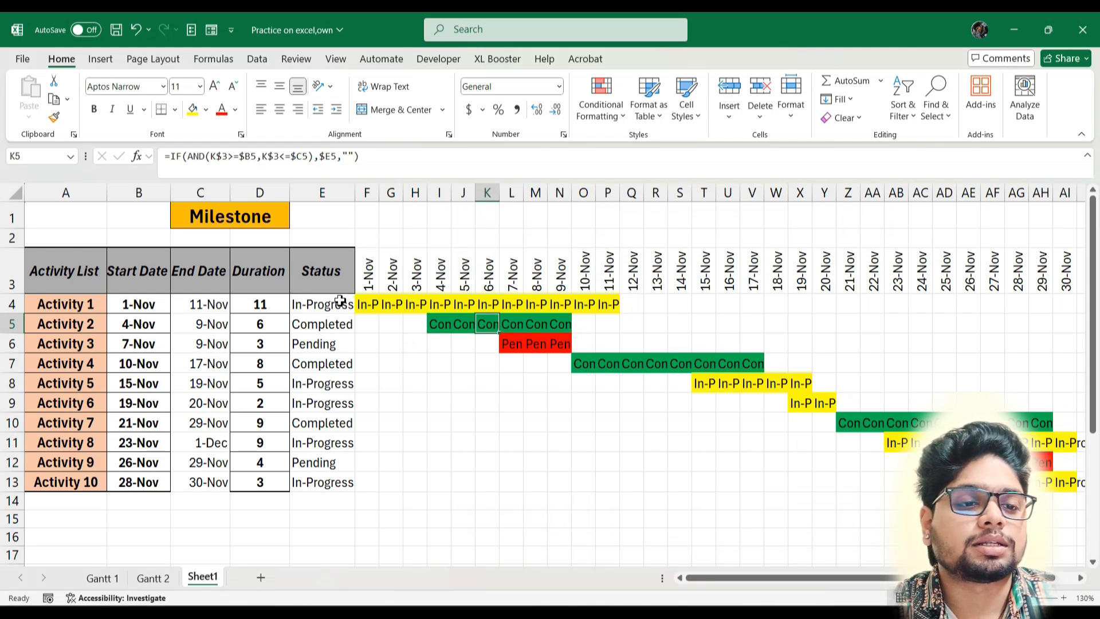
# Step: Hide the status text in F4:AI13 by applying the custom number format ;;; to the range
pyautogui.moveTo(363, 301); pyautogui.dragTo(1072, 487)
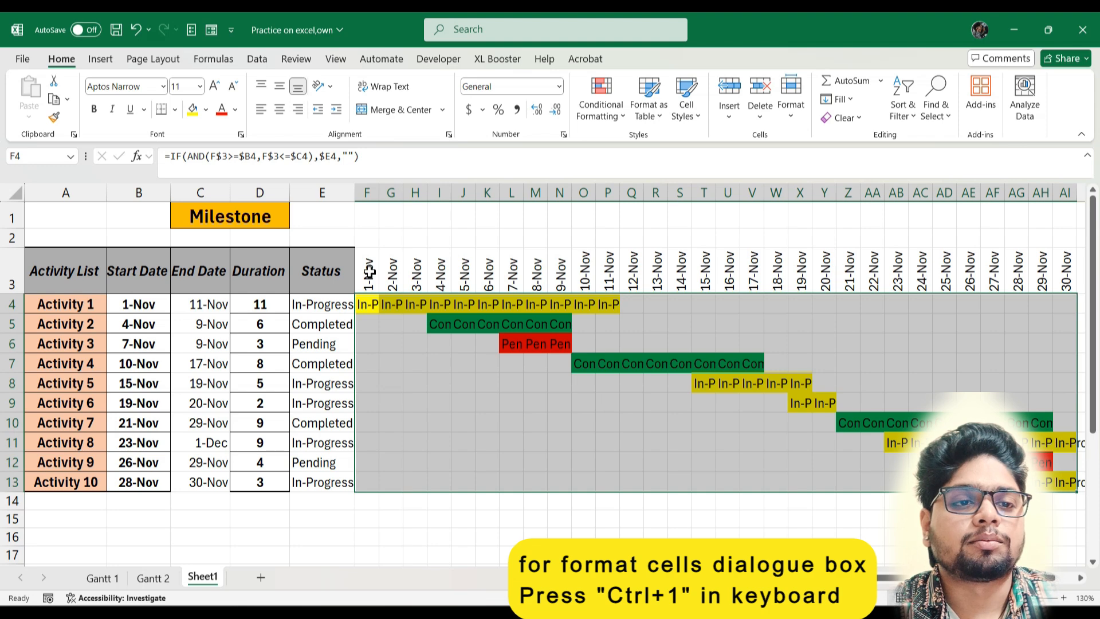
pyautogui.click(563, 137)
pyautogui.moveTo(524, 250); pyautogui.dragTo(499, 211)
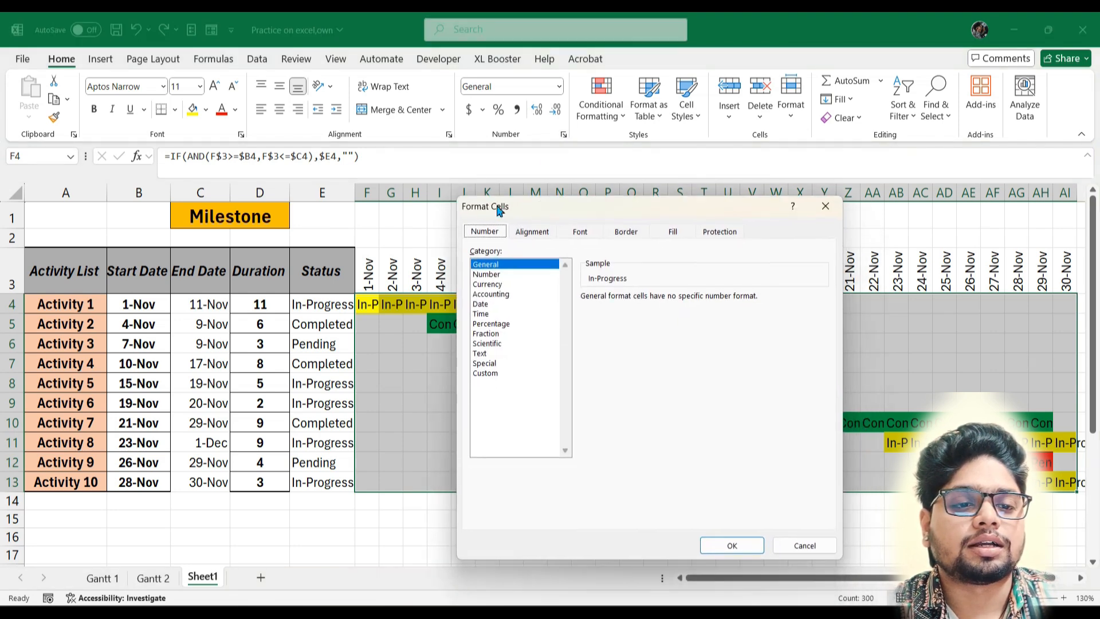
pyautogui.click(490, 377)
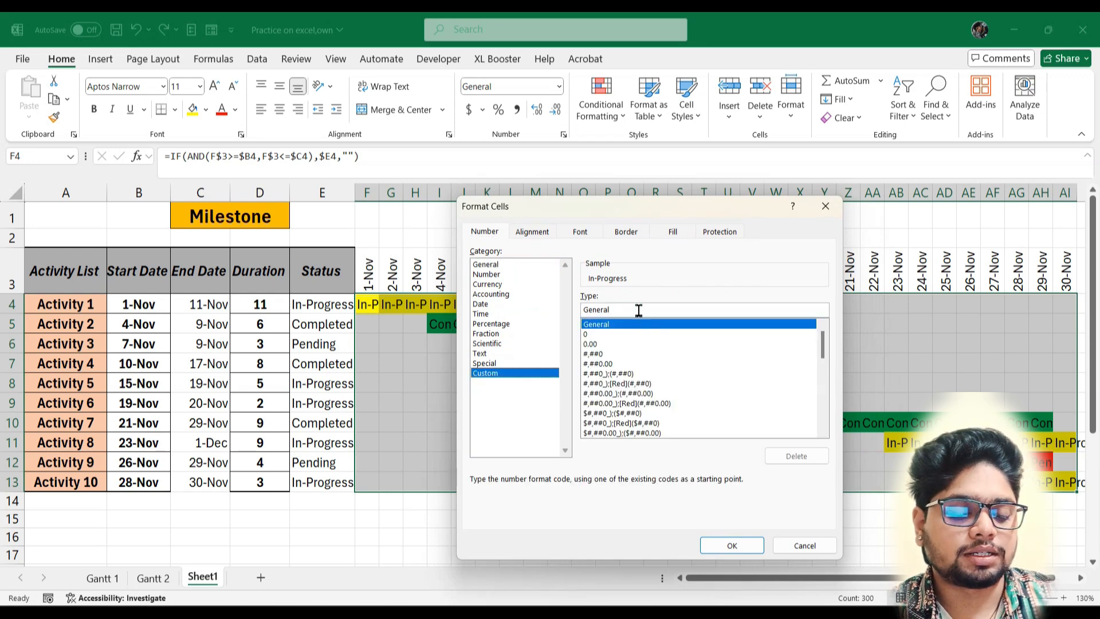
pyautogui.doubleClick(598, 309)
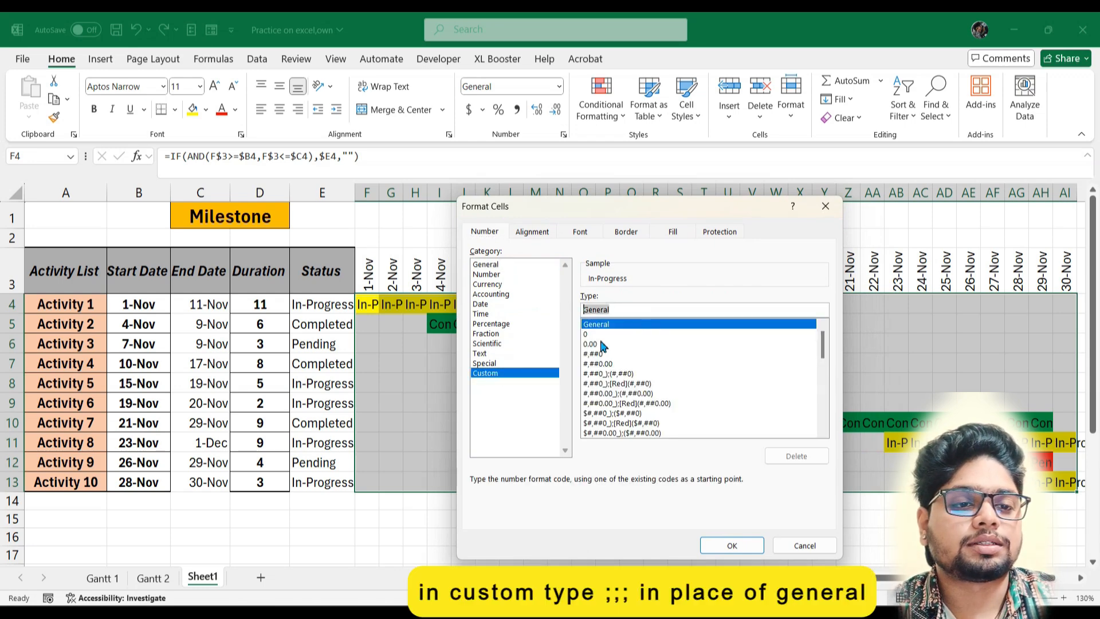
pyautogui.write(';;;')
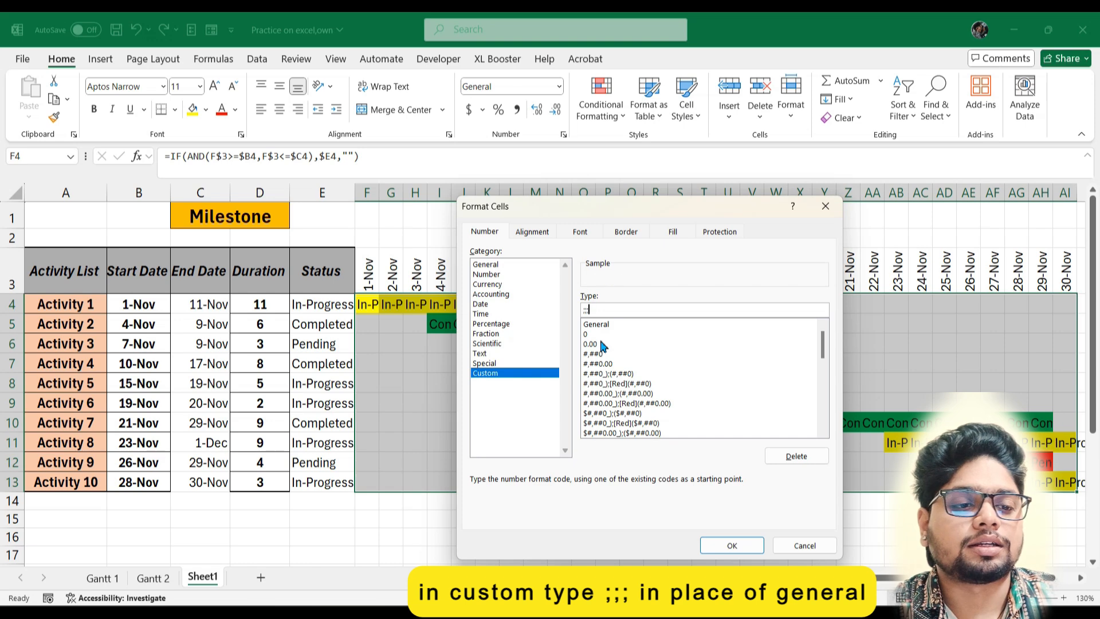
pyautogui.click(730, 545)
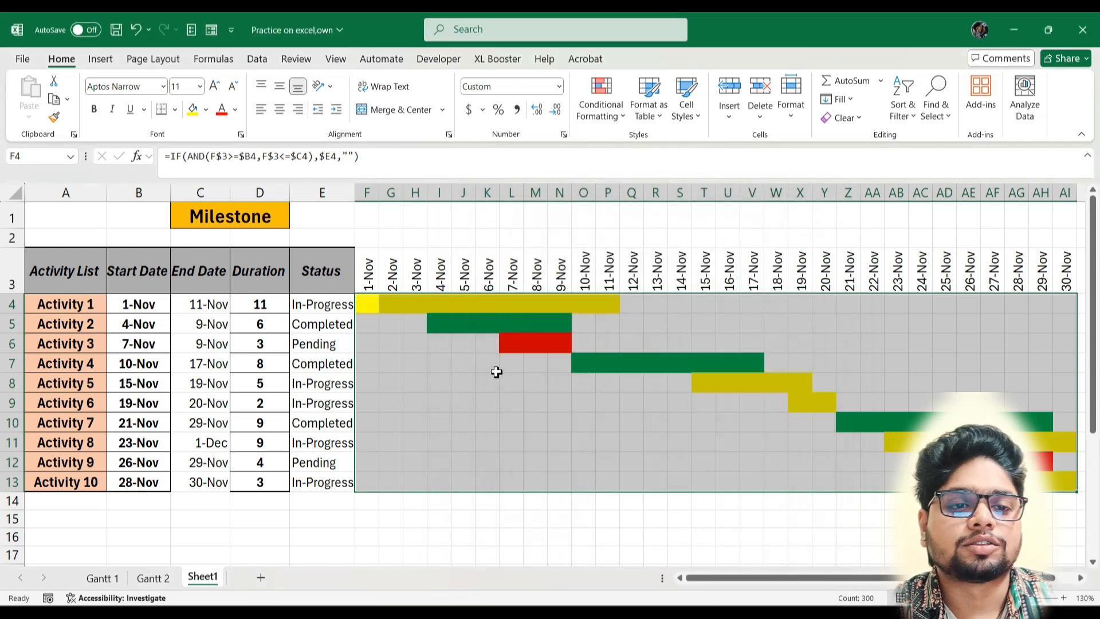
pyautogui.click(463, 396)
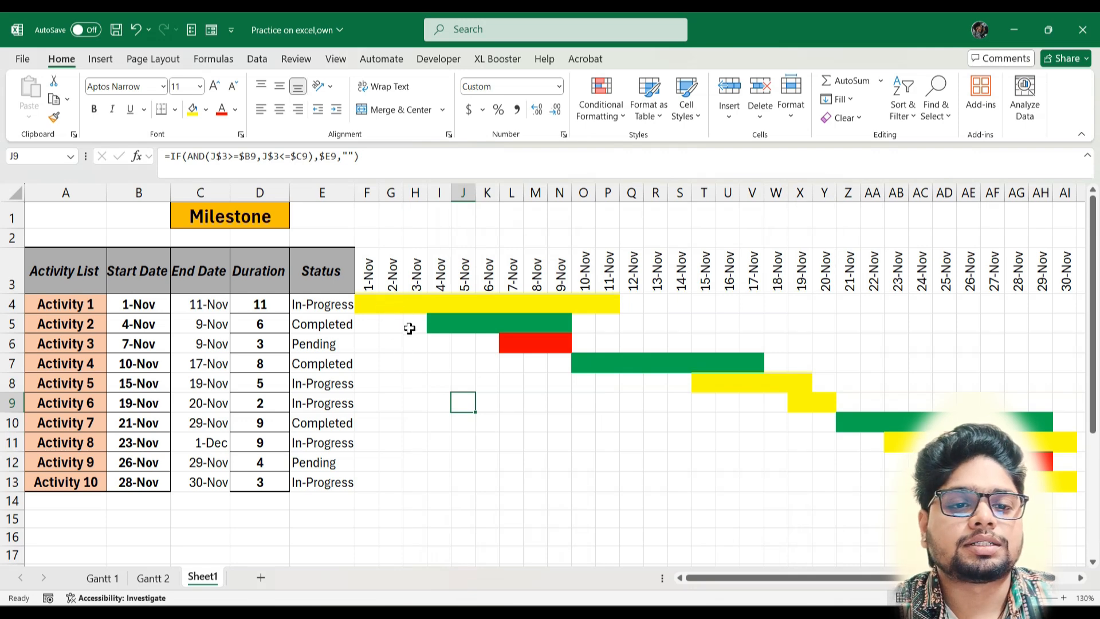
# Step: Set the status of Activity 1 to Completed and the status of Activity 2 to In-Progress
pyautogui.click(324, 306)
pyautogui.click(357, 308)
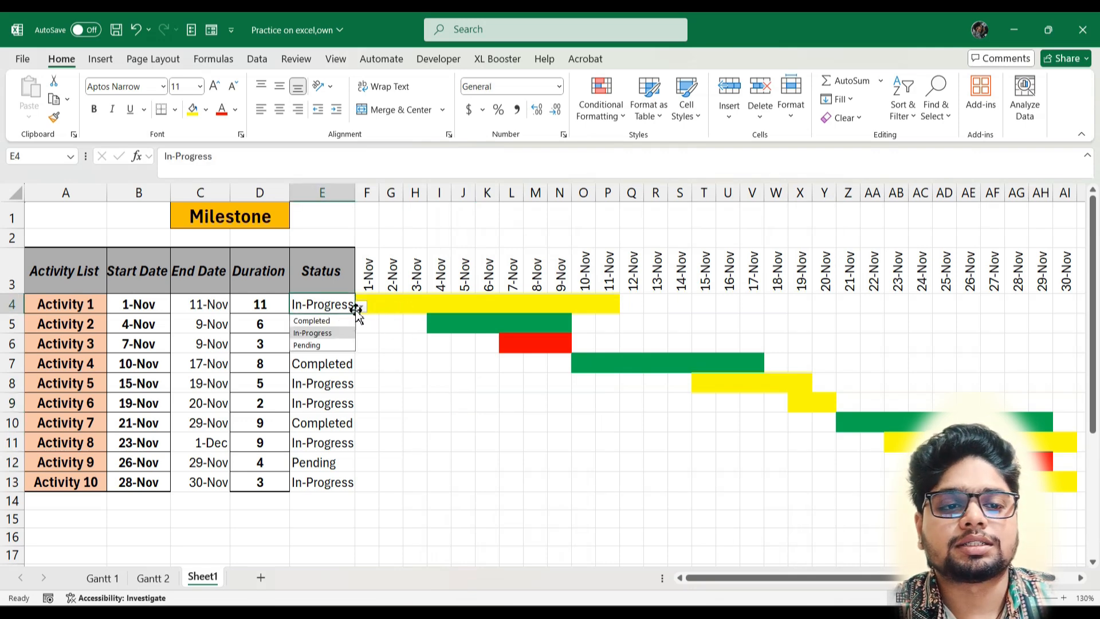
pyautogui.click(312, 320)
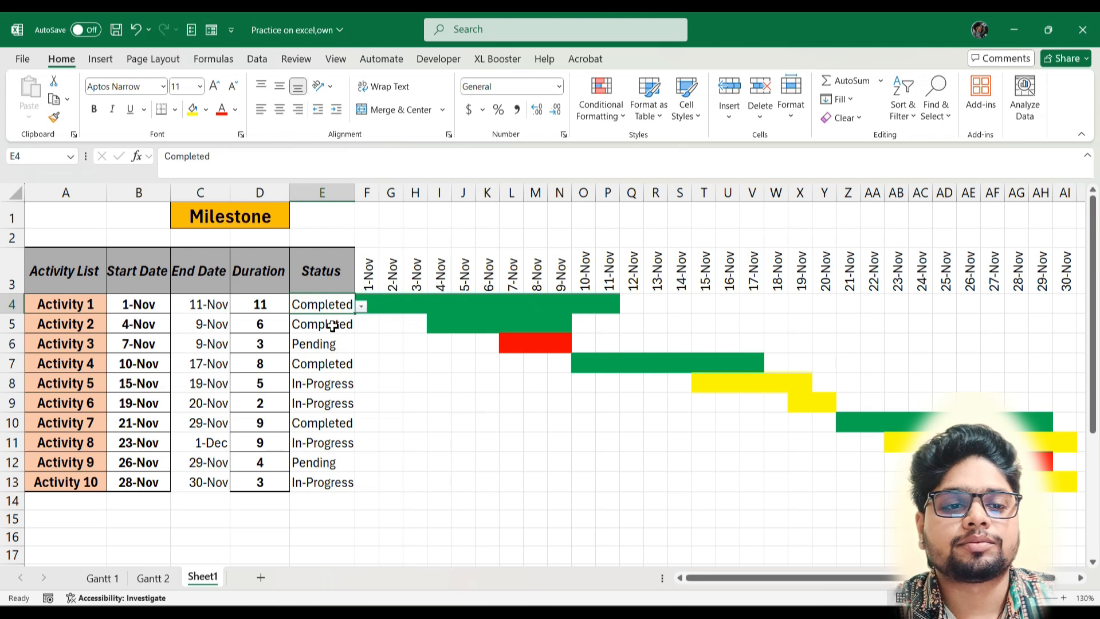
pyautogui.click(333, 325)
pyautogui.click(361, 325)
pyautogui.click(347, 355)
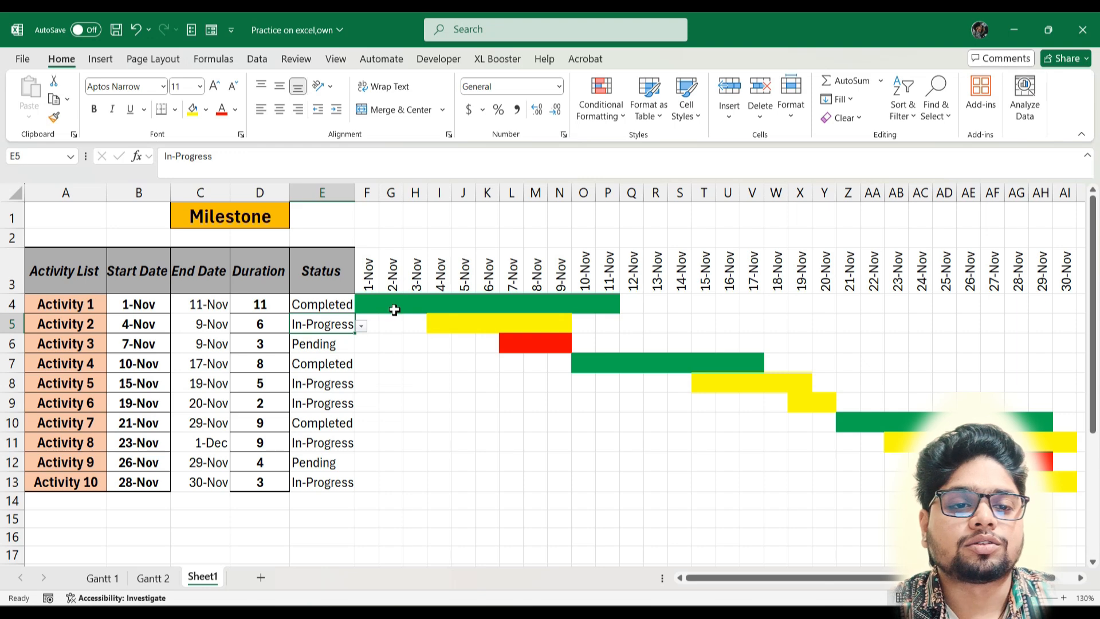
# Step: Add a list data validation to milestone cell E1 using the header dates =$F$3:$AI$3 as its source
pyautogui.click(323, 214)
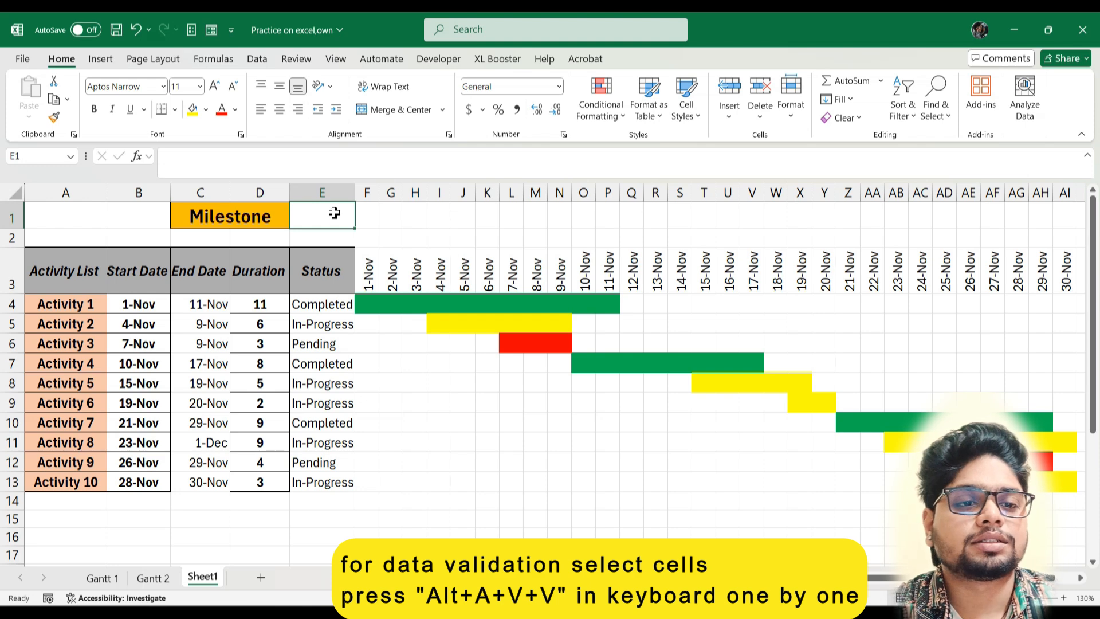
pyautogui.hotkey('alt', 'a')
pyautogui.press('v')
pyautogui.press('v')
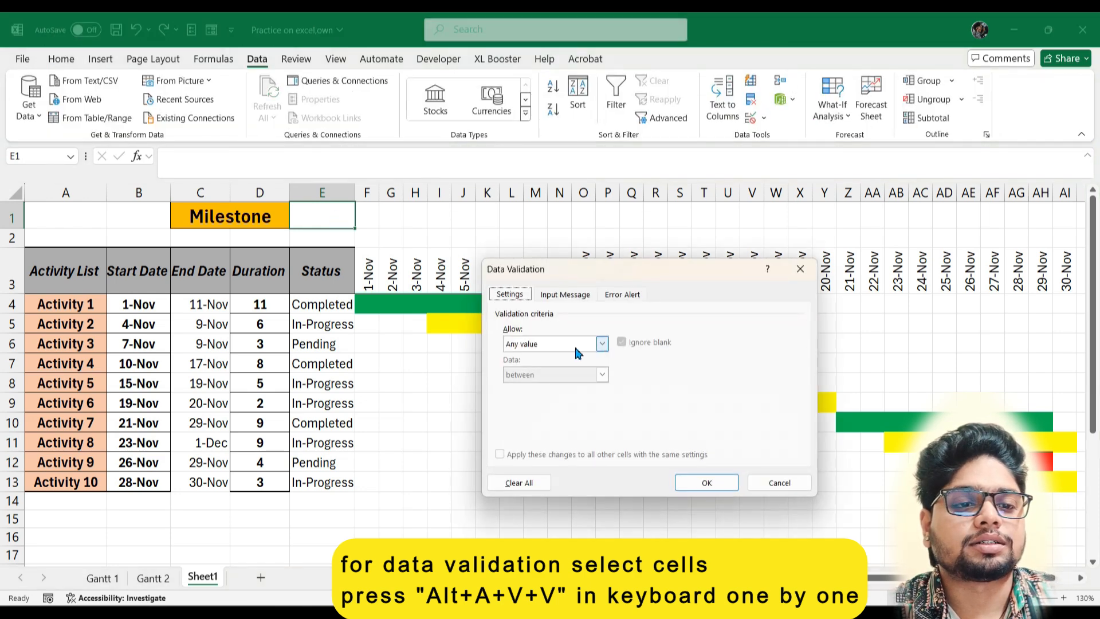
pyautogui.click(574, 344)
pyautogui.click(559, 382)
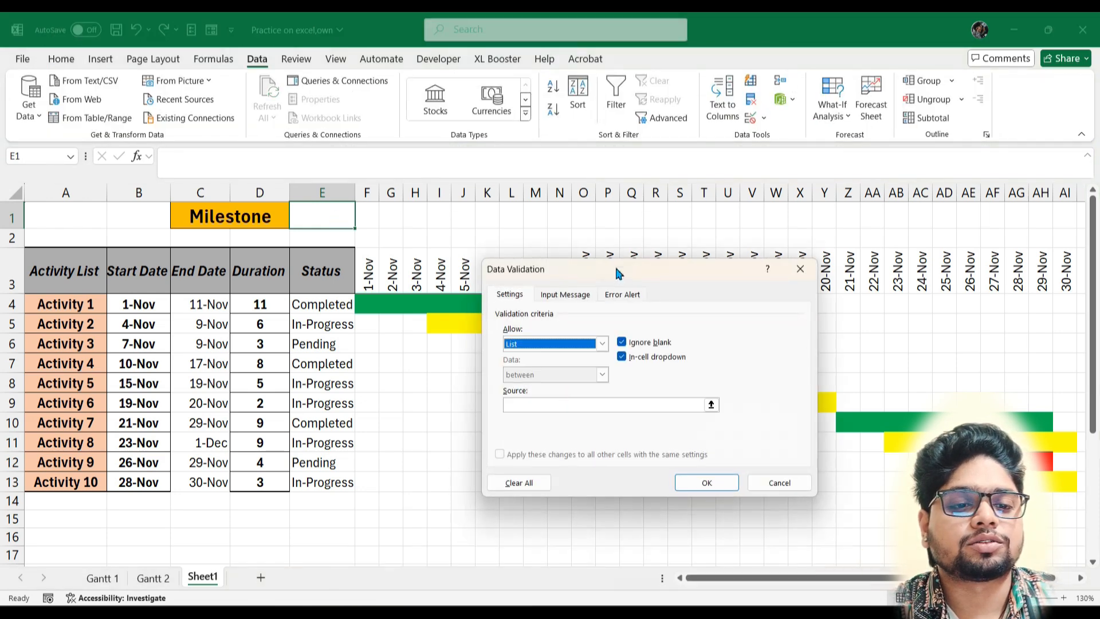
pyautogui.moveTo(616, 272); pyautogui.dragTo(518, 382)
pyautogui.click(457, 514)
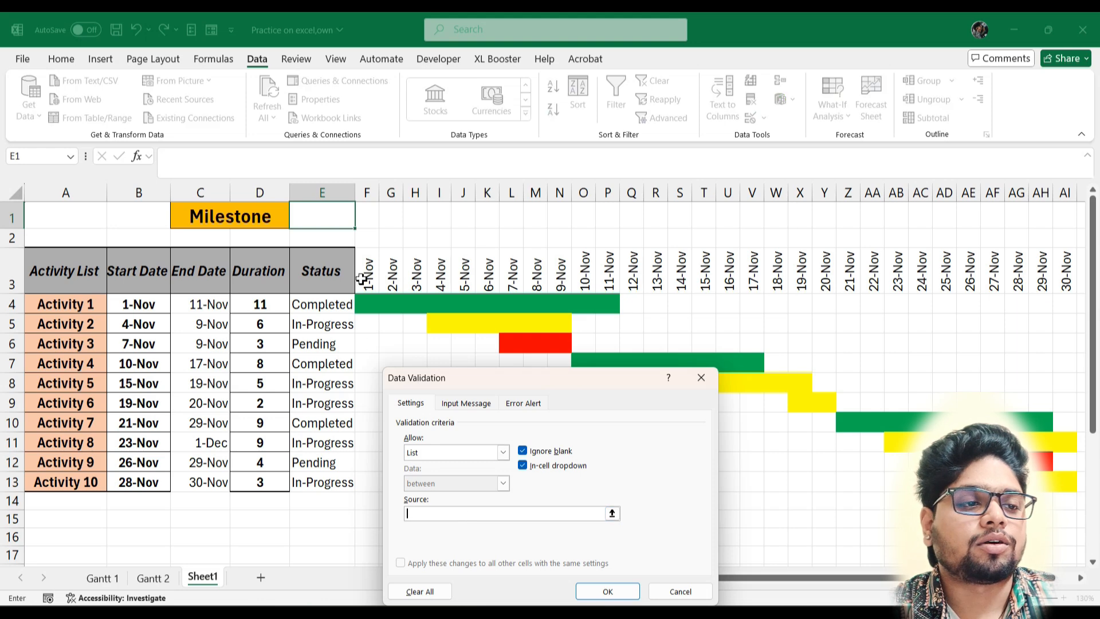
pyautogui.moveTo(361, 279); pyautogui.dragTo(1055, 291)
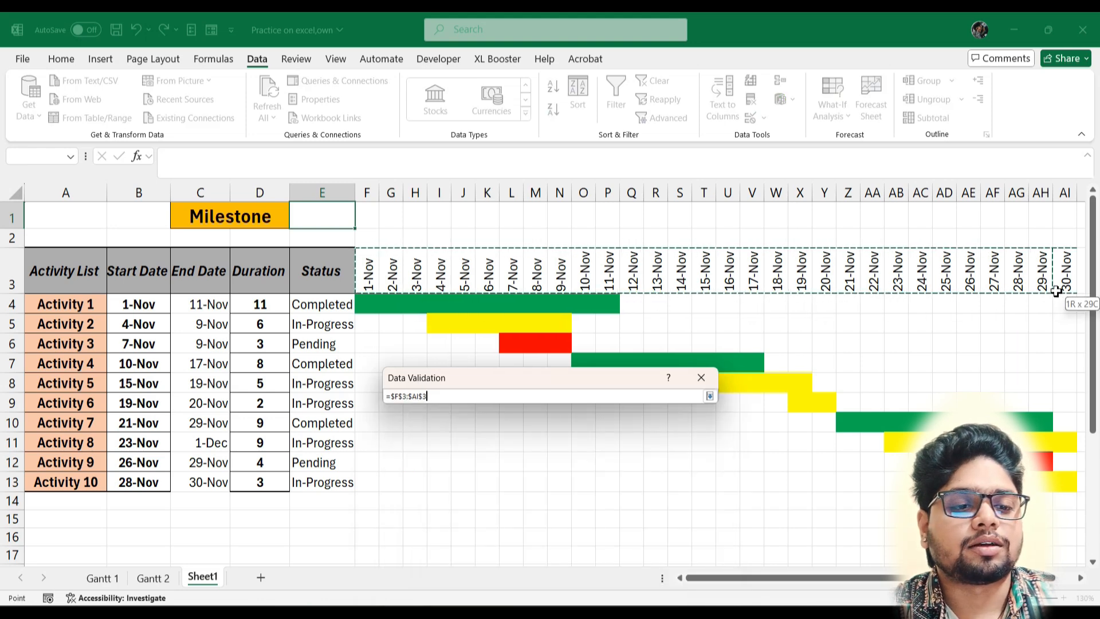
pyautogui.click(605, 590)
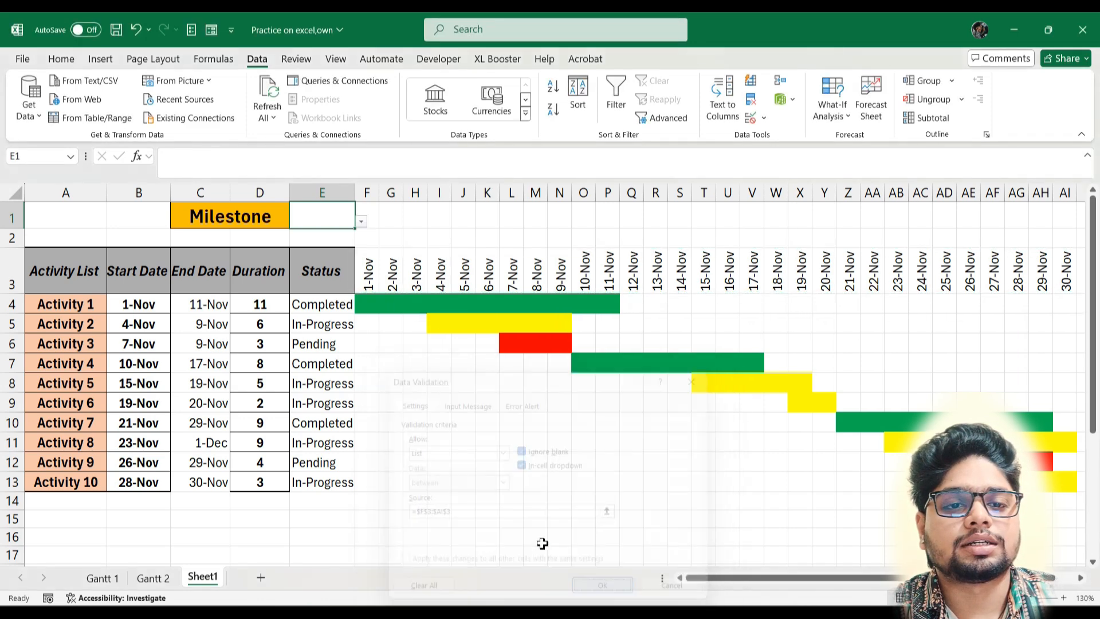
# Step: Try the milestone dropdown in E1 by choosing 3-Nov, 7-Nov and finally 4-Nov
pyautogui.click(361, 223)
pyautogui.click(344, 259)
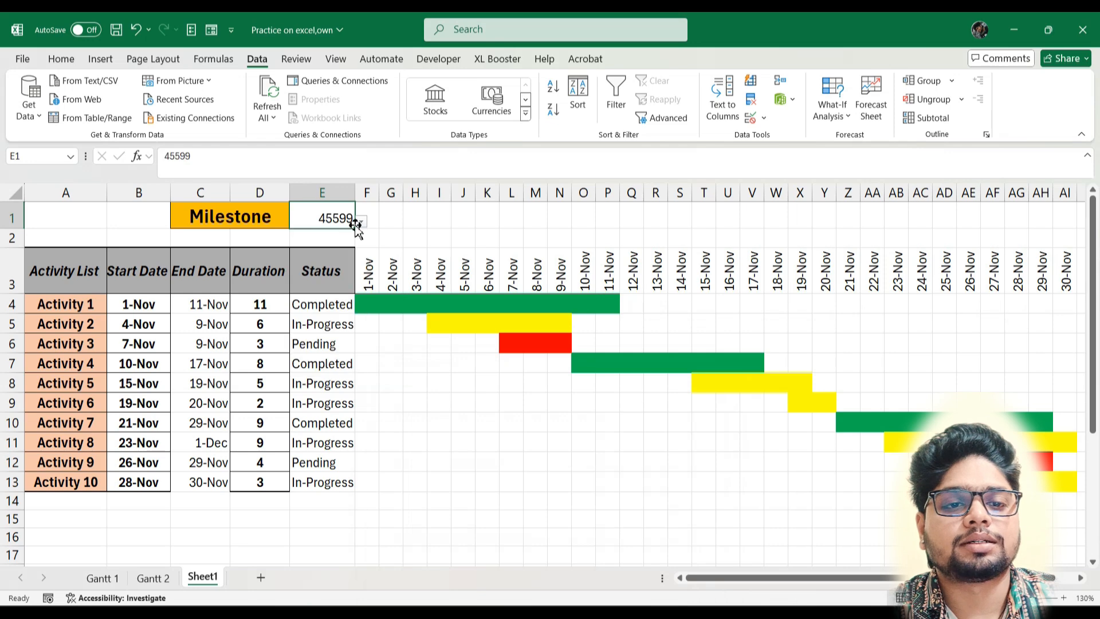
pyautogui.click(361, 222)
pyautogui.click(342, 309)
pyautogui.click(361, 222)
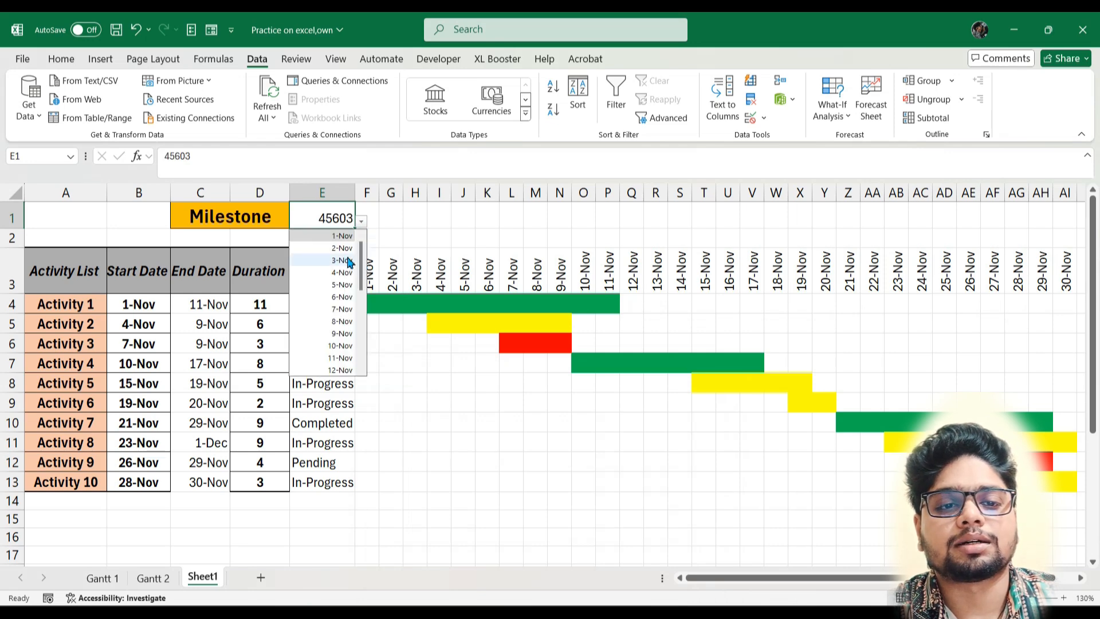
pyautogui.click(343, 272)
pyautogui.click(361, 222)
pyautogui.click(342, 274)
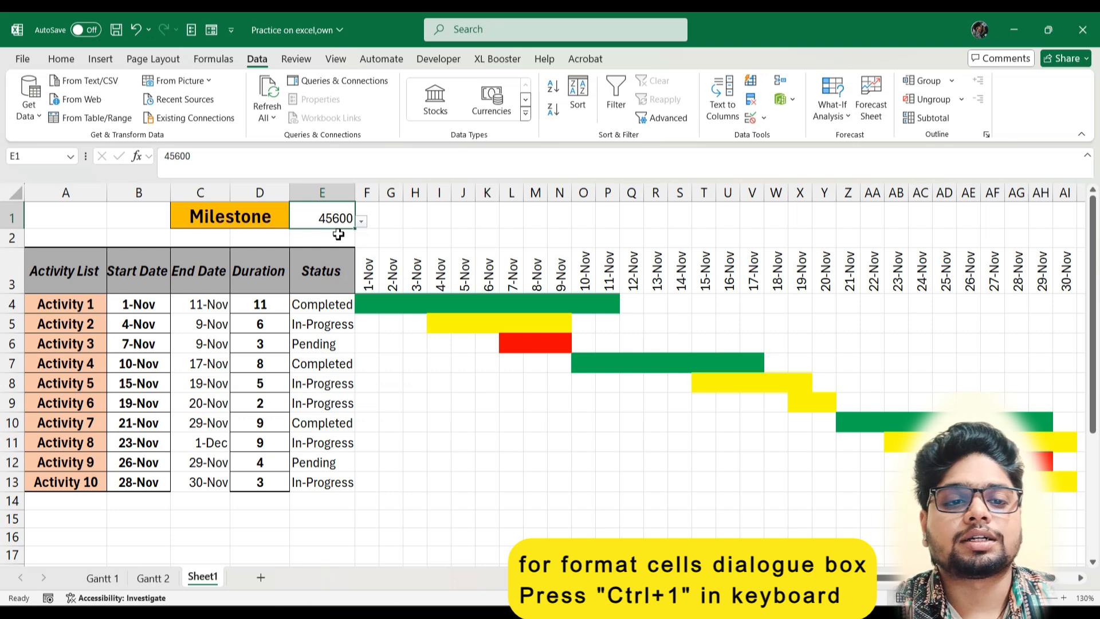
# Step: Format milestone cell E1 as a date with the 14-Mar display type
pyautogui.hotkey('ctrl', '1')
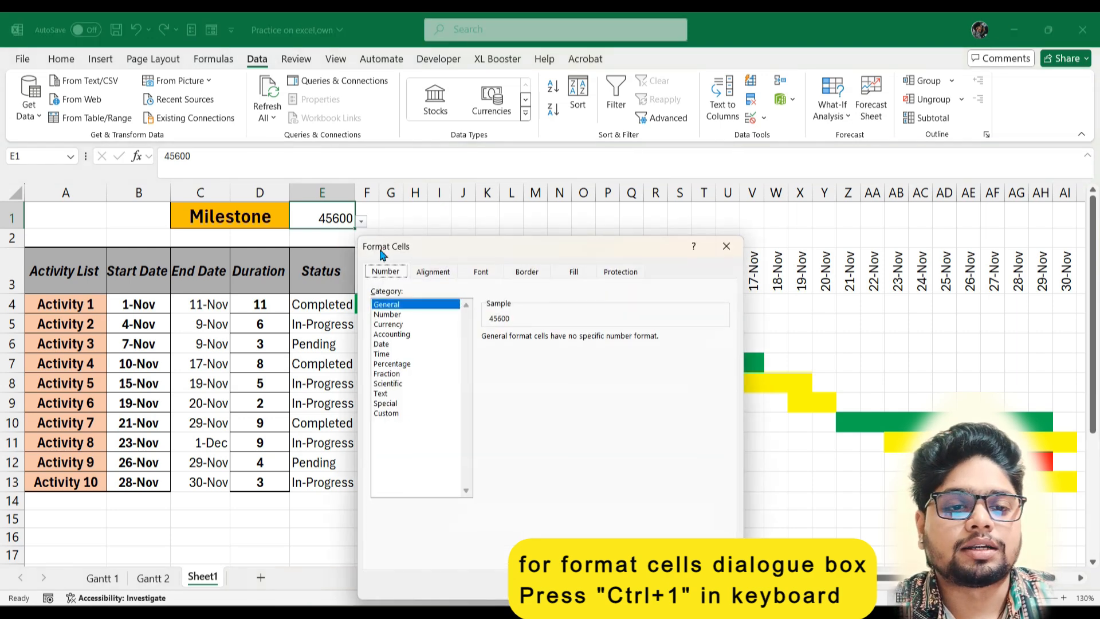
pyautogui.click(382, 344)
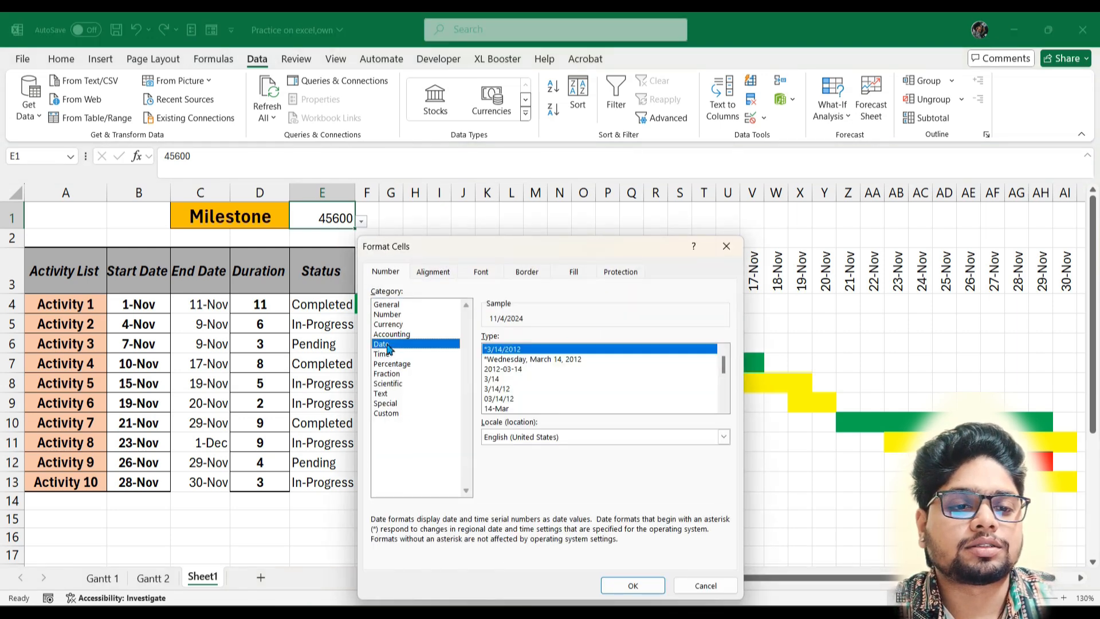
pyautogui.click(502, 409)
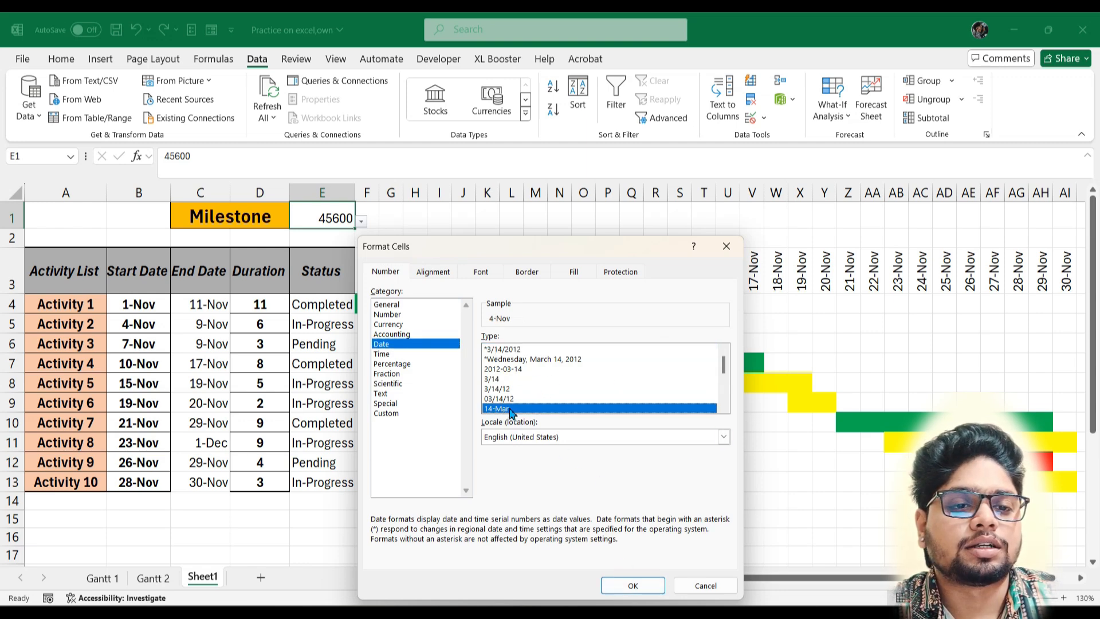
pyautogui.click(633, 586)
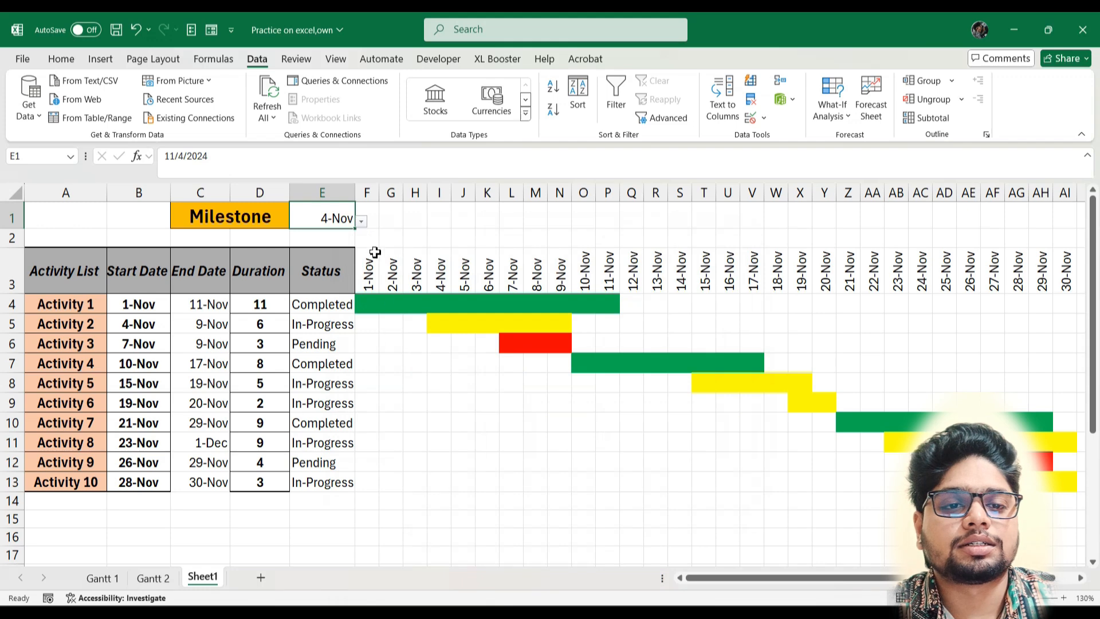
# Step: Choose 2-Nov as the milestone date in E1, followed by 9-Nov
pyautogui.click(361, 222)
pyautogui.click(359, 223)
pyautogui.click(359, 223)
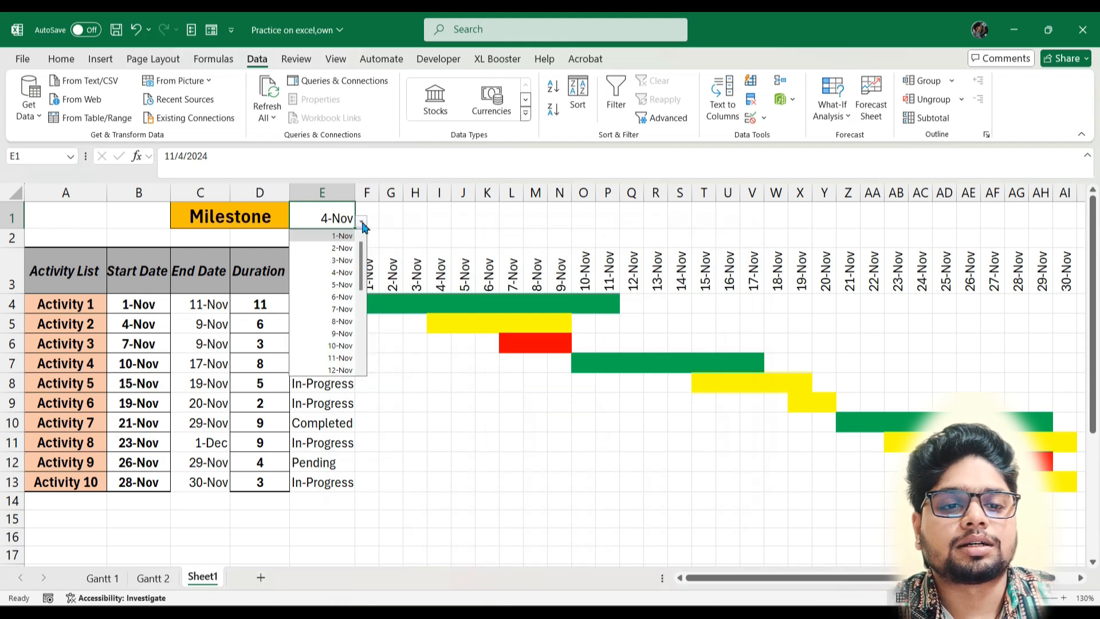
pyautogui.click(344, 248)
pyautogui.click(361, 222)
pyautogui.click(342, 334)
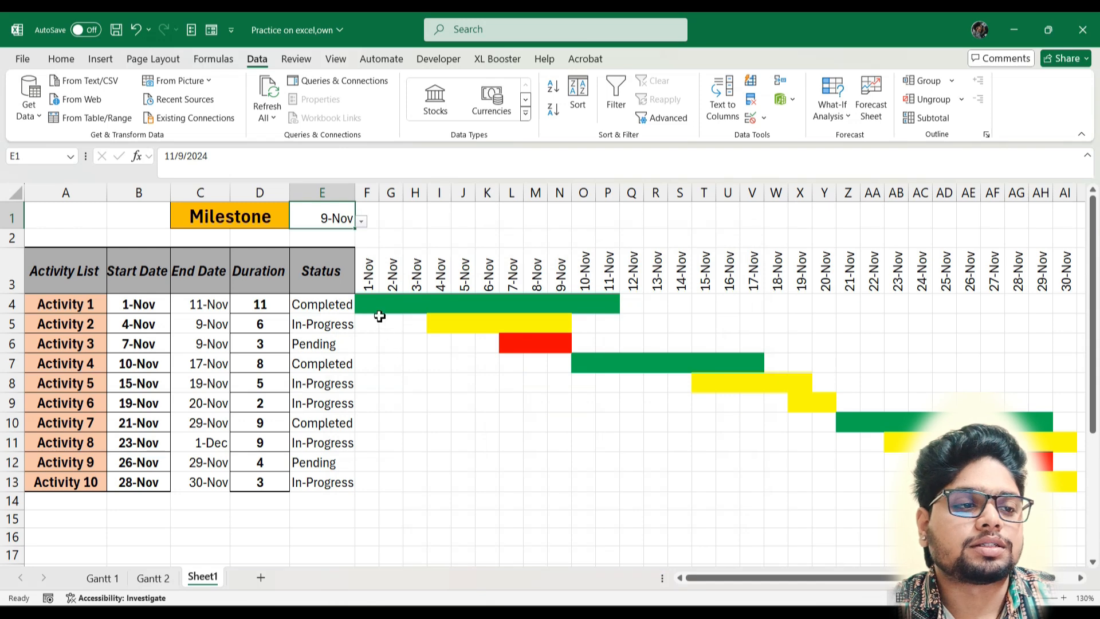
# Step: Start a formula-based conditional formatting rule for F4:AI13 with the formula =$E$1=F$3
pyautogui.moveTo(371, 306)
pyautogui.mouseDown()
pyautogui.moveTo(705, 432)
pyautogui.moveTo(1073, 487)
pyautogui.mouseUp()
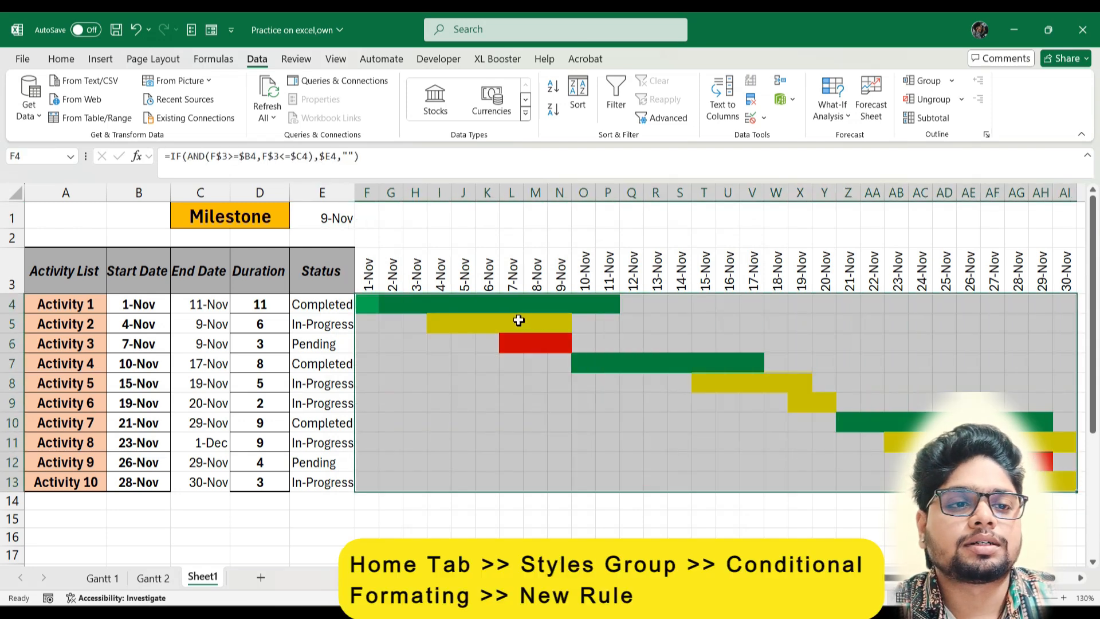
pyautogui.click(61, 59)
pyautogui.click(605, 109)
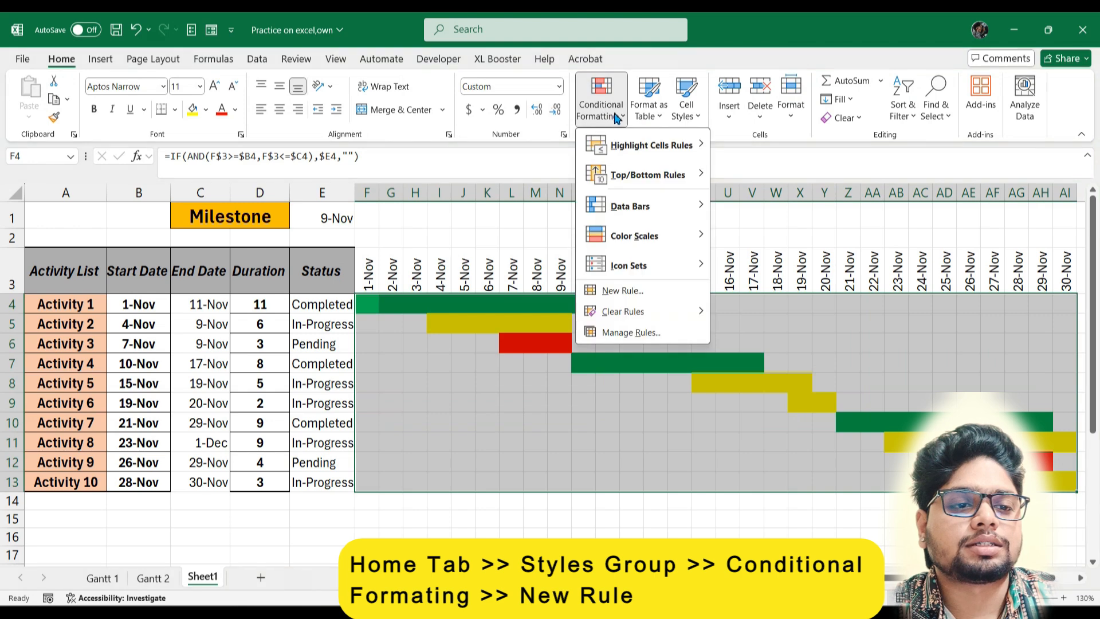
pyautogui.click(629, 291)
pyautogui.moveTo(547, 293); pyautogui.dragTo(551, 187)
pyautogui.click(373, 316)
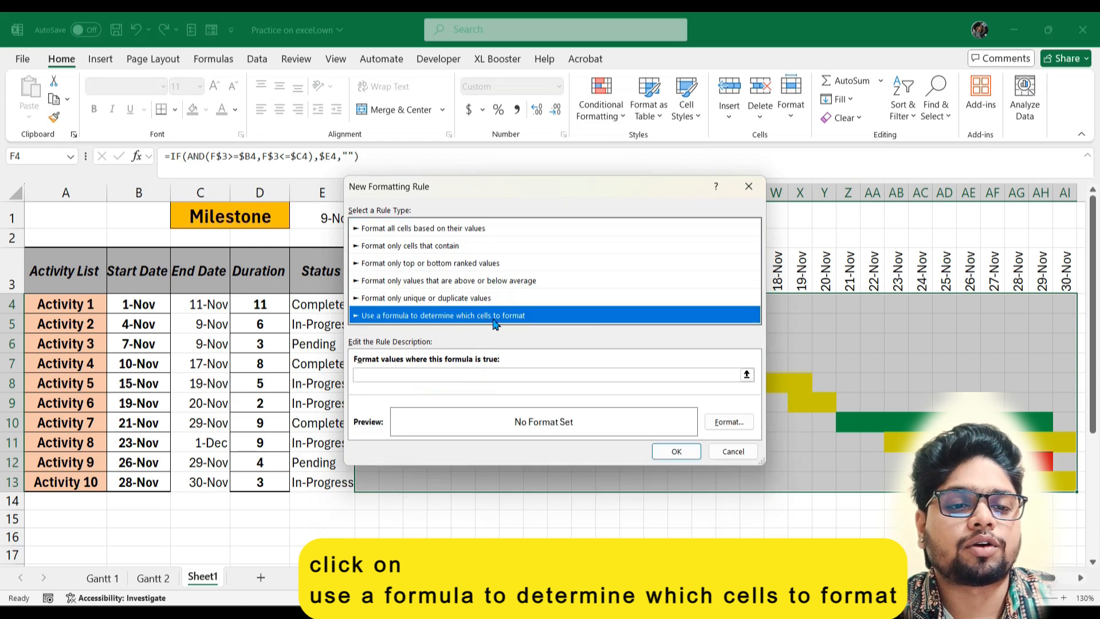
pyautogui.click(504, 375)
pyautogui.moveTo(548, 191); pyautogui.dragTo(692, 242)
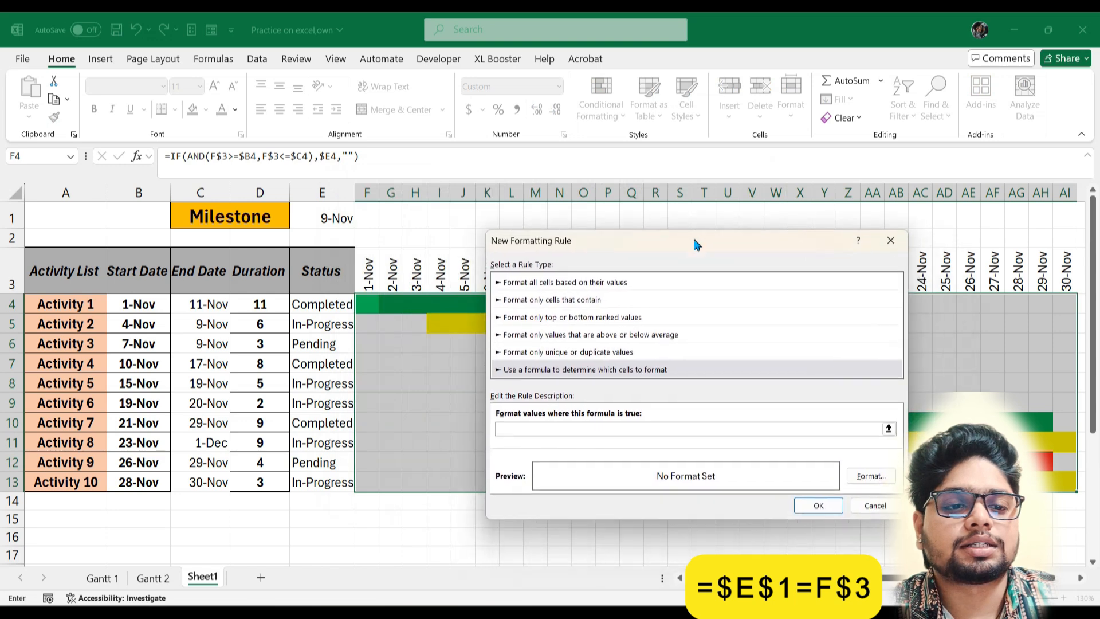
pyautogui.click(332, 222)
pyautogui.write('=')
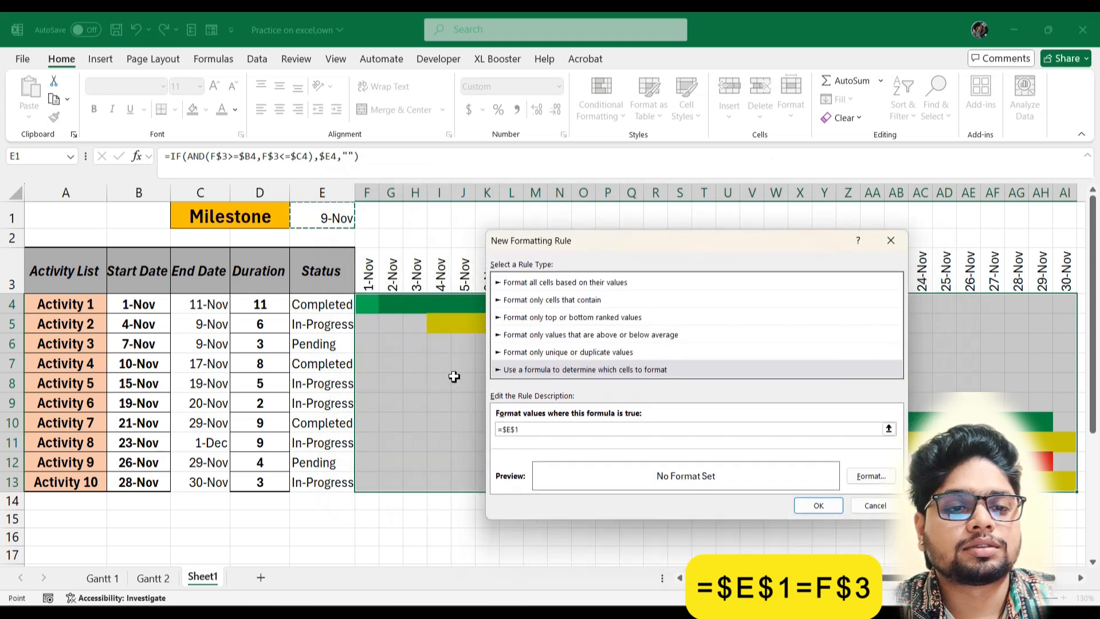
pyautogui.click(368, 287)
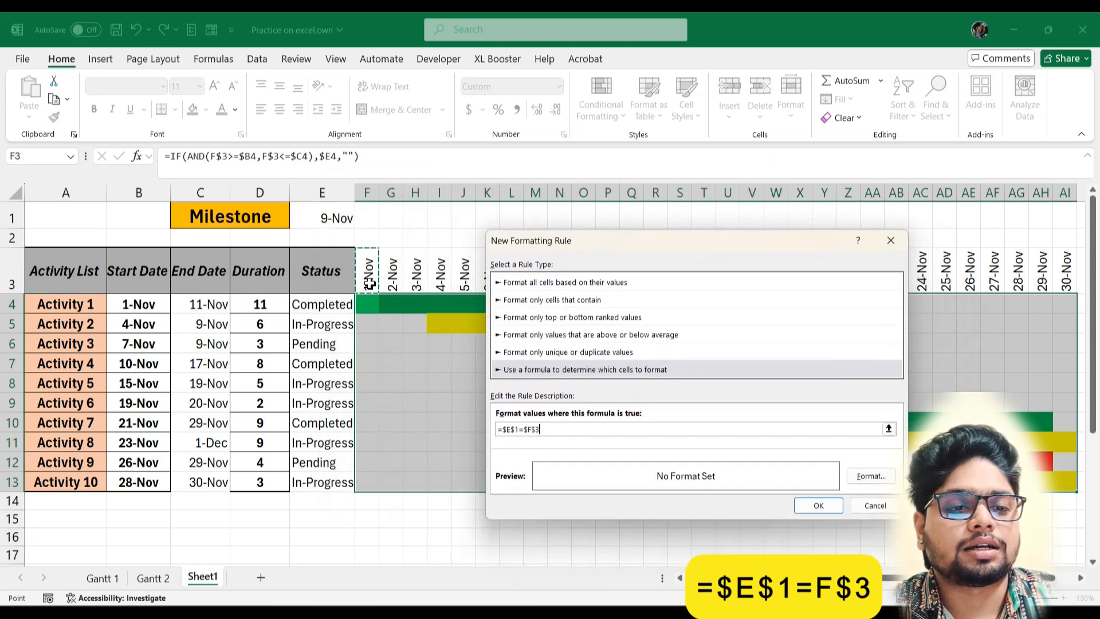
pyautogui.click(530, 429)
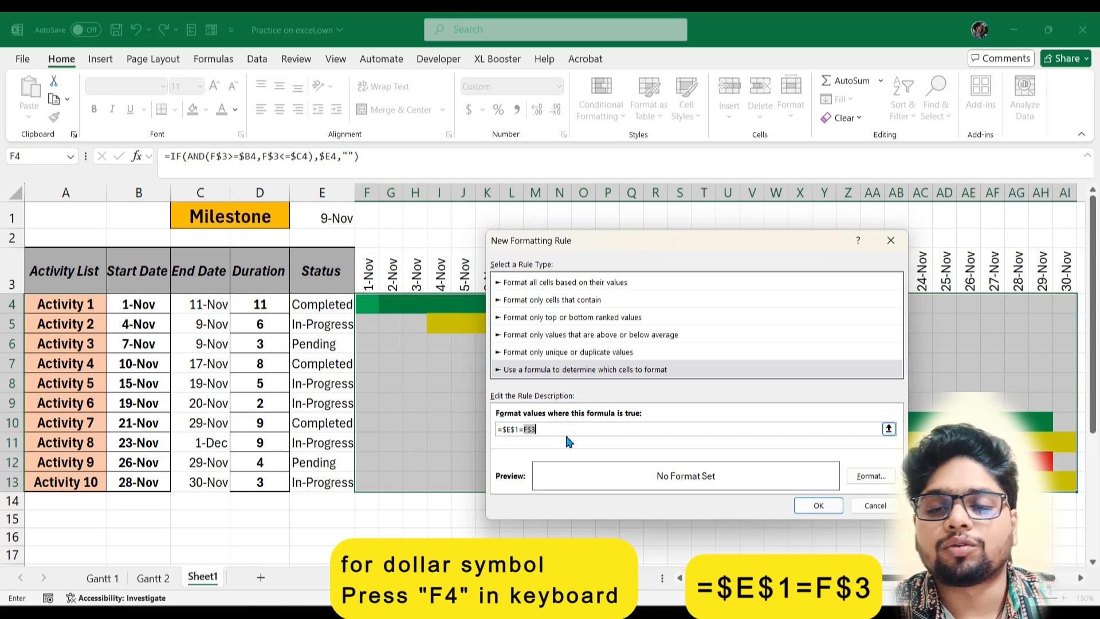
pyautogui.press('F4')
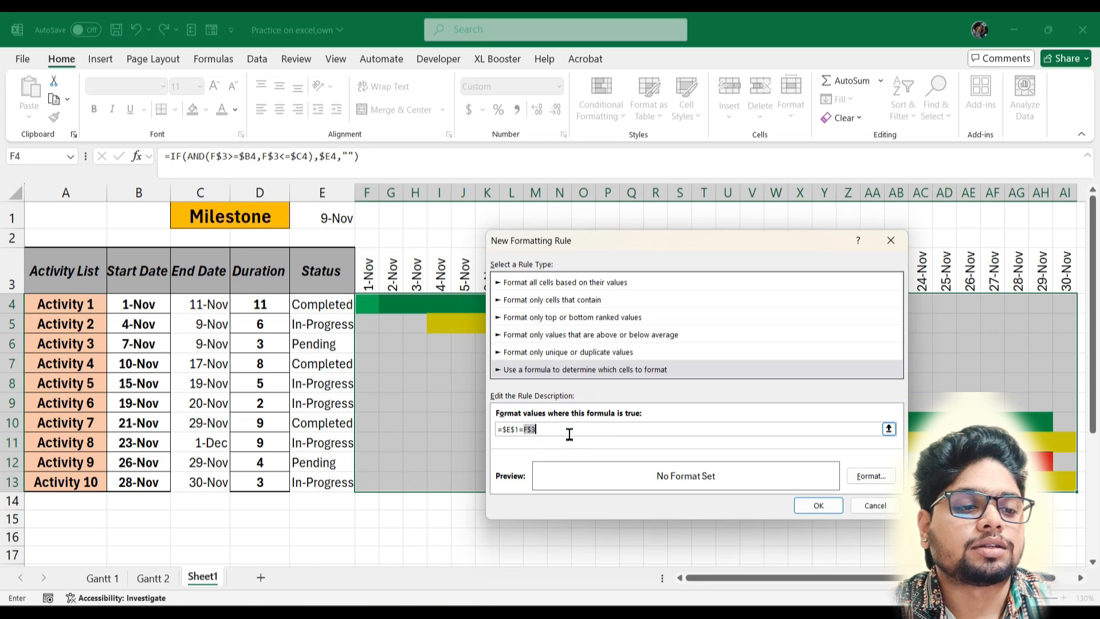
# Step: Give the milestone rule a right cell border as its format and apply it to F4:AI13
pyautogui.click(871, 476)
pyautogui.click(475, 245)
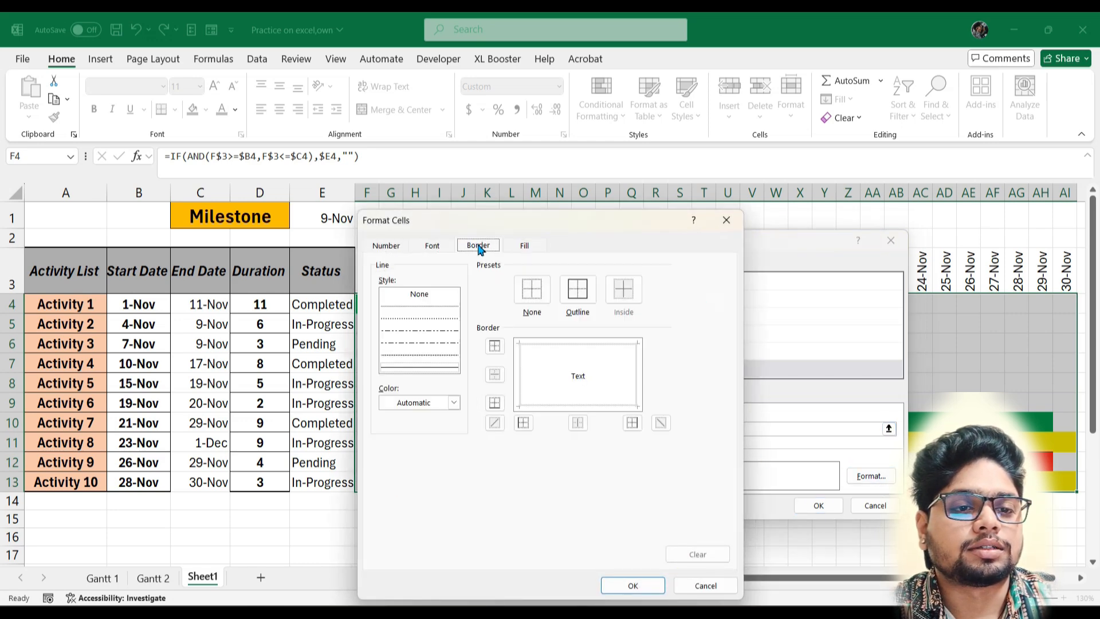
pyautogui.click(633, 425)
pyautogui.click(633, 585)
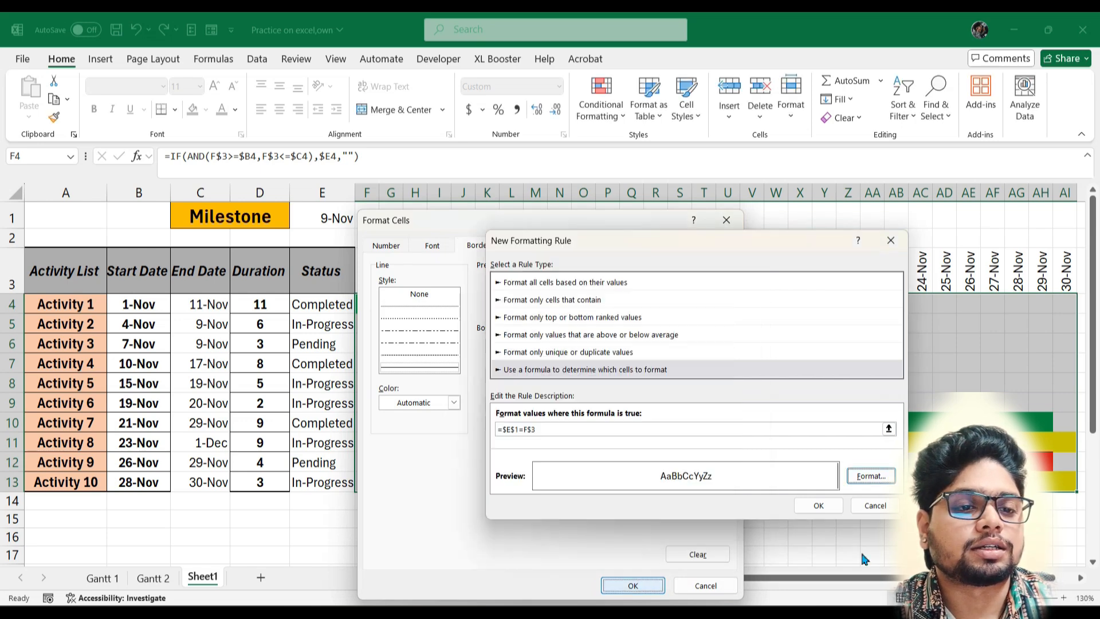
pyautogui.click(817, 508)
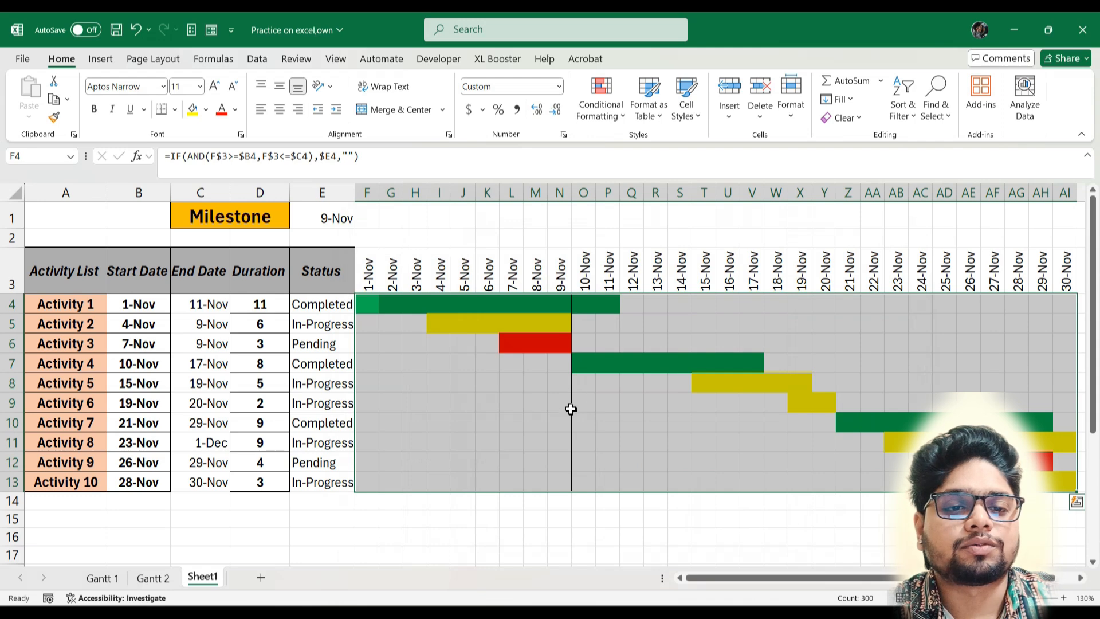
# Step: Test the milestone line by setting E1 to 11-Nov, 20-Nov and 30-Nov, finishing on 2-Nov
pyautogui.click(353, 223)
pyautogui.click(360, 223)
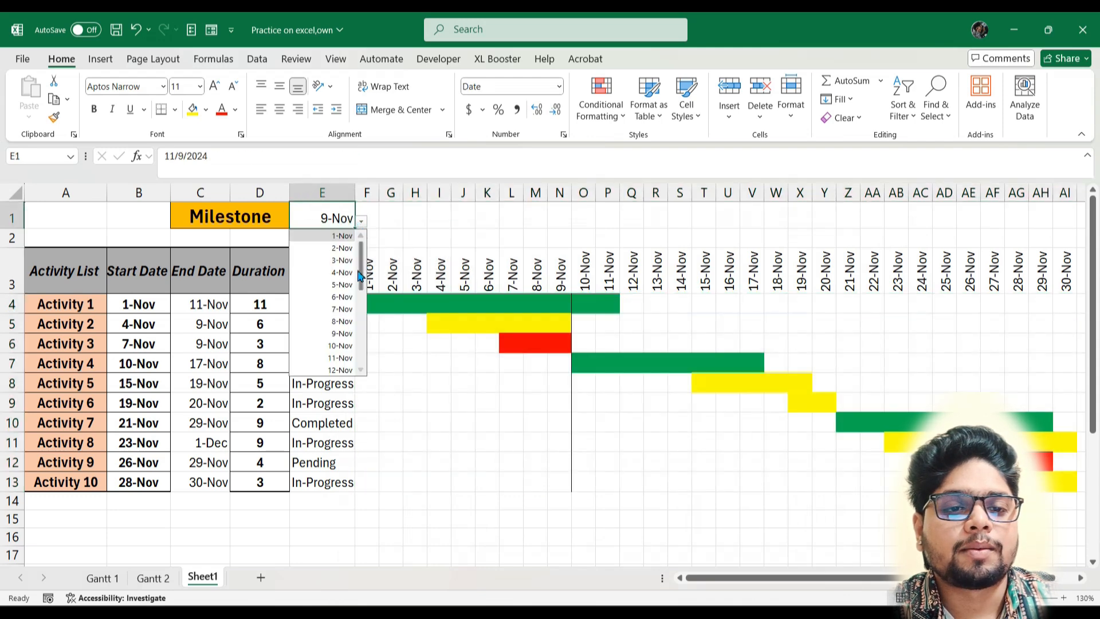
pyautogui.click(341, 358)
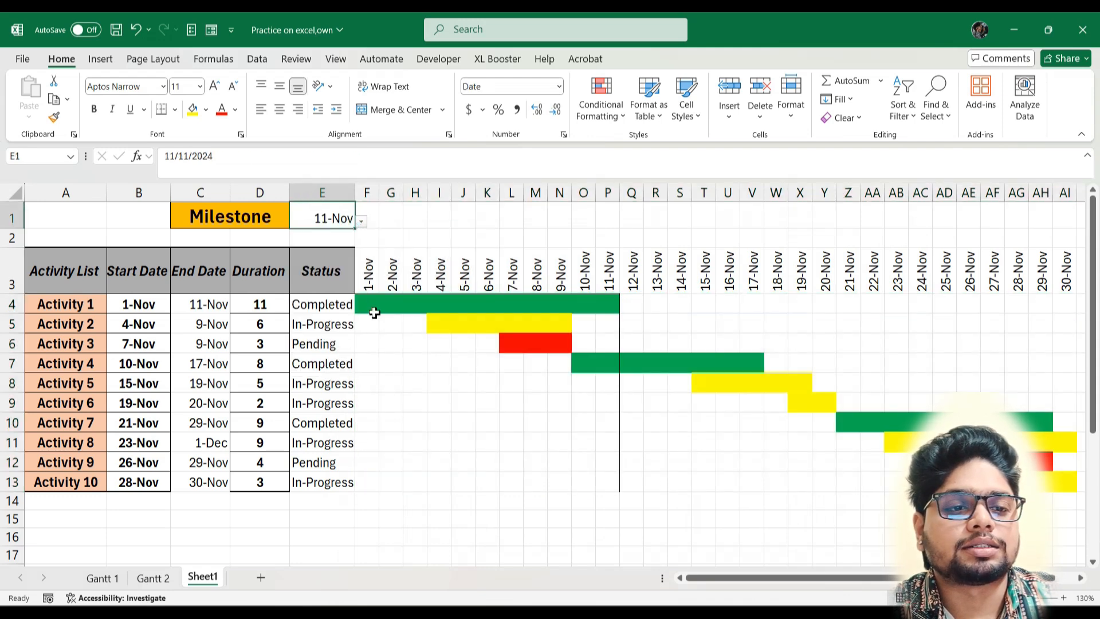
pyautogui.click(359, 223)
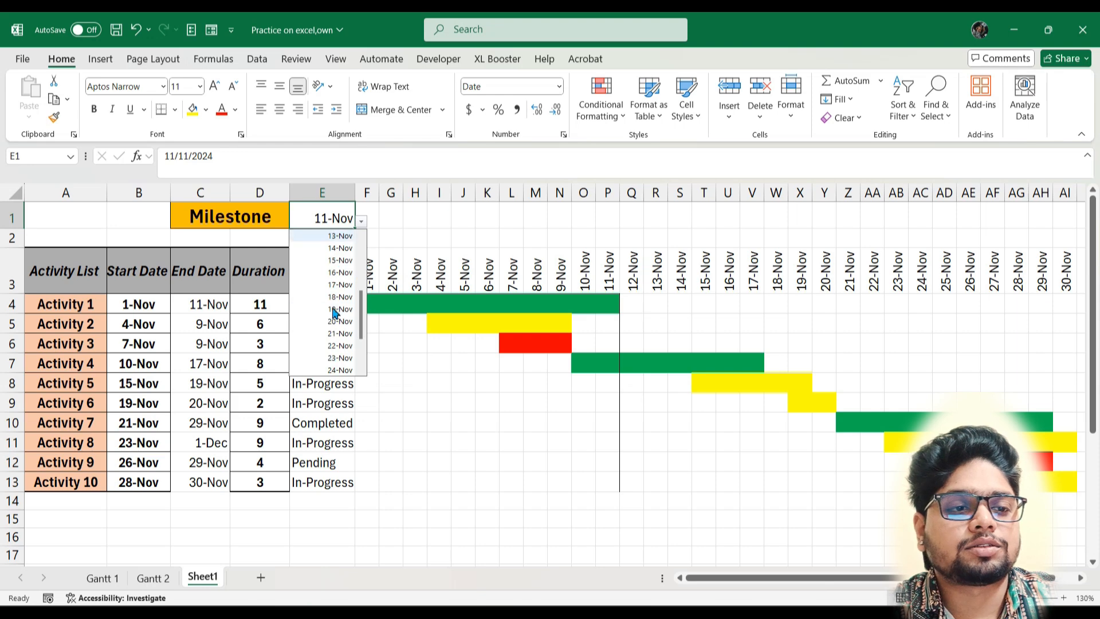
pyautogui.click(346, 318)
pyautogui.click(362, 223)
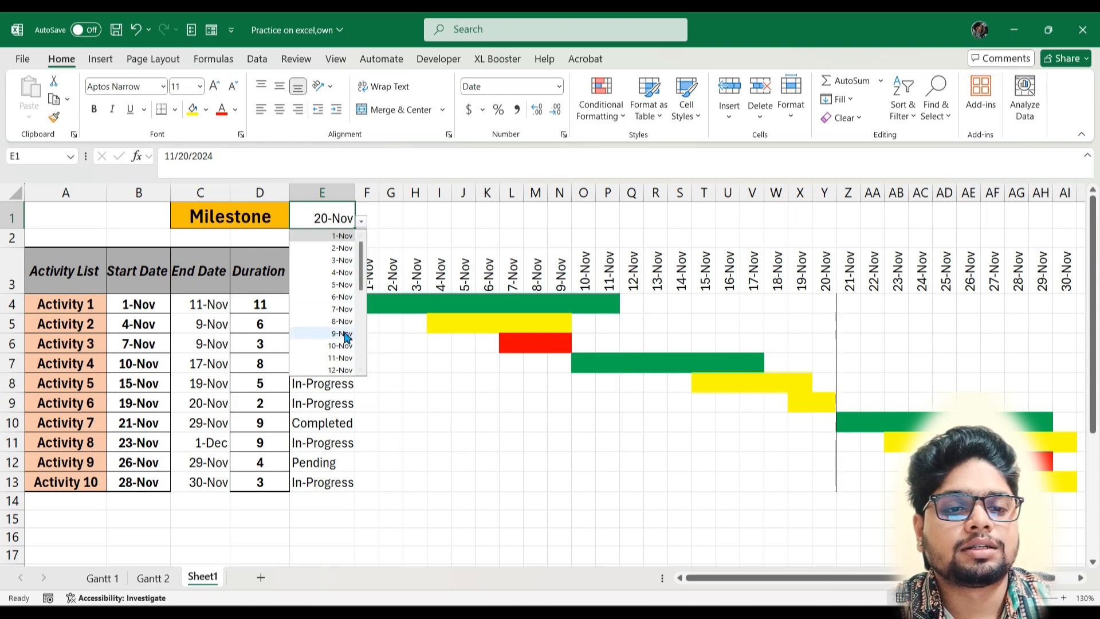
pyautogui.scroll(-3, 341, 350)
pyautogui.click(342, 368)
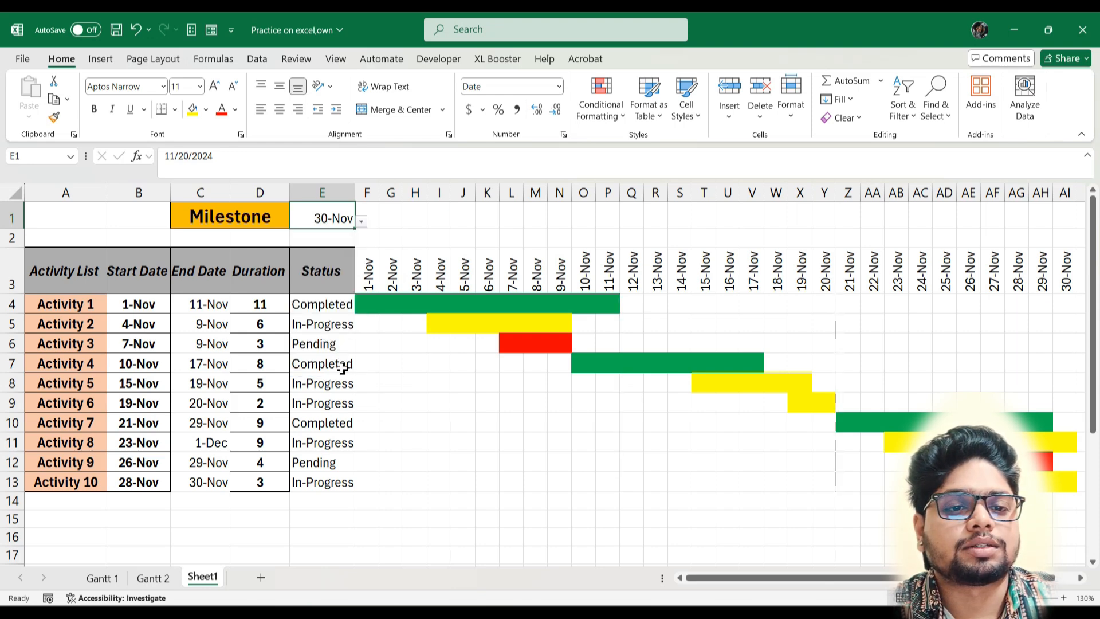
pyautogui.click(359, 221)
pyautogui.click(344, 248)
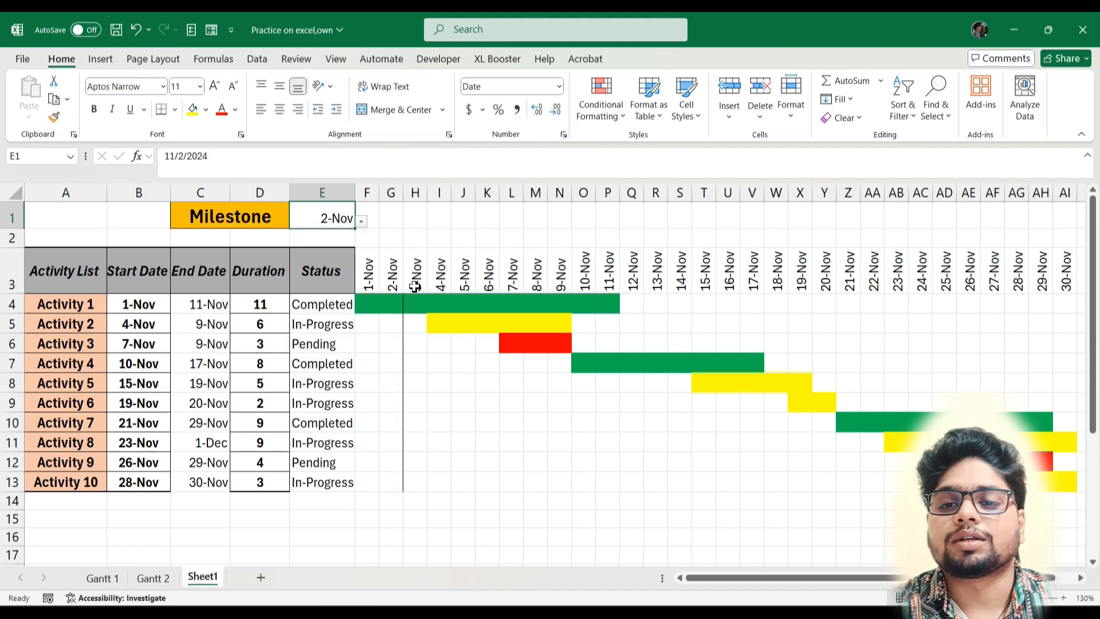